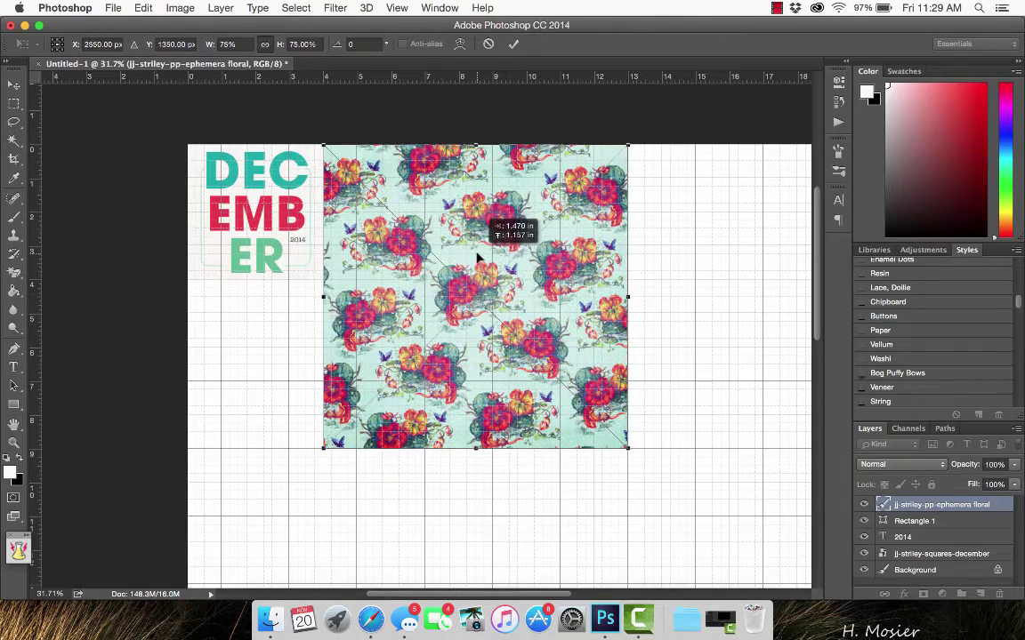
Clip the placed ephemera floral paper to the rectangle below it and merge the two layers
{"action": "left_click", "coordinate": [513, 44]}
{"action": "right_click", "coordinate": [898, 505]}
{"action": "left_click", "coordinate": [774, 277]}
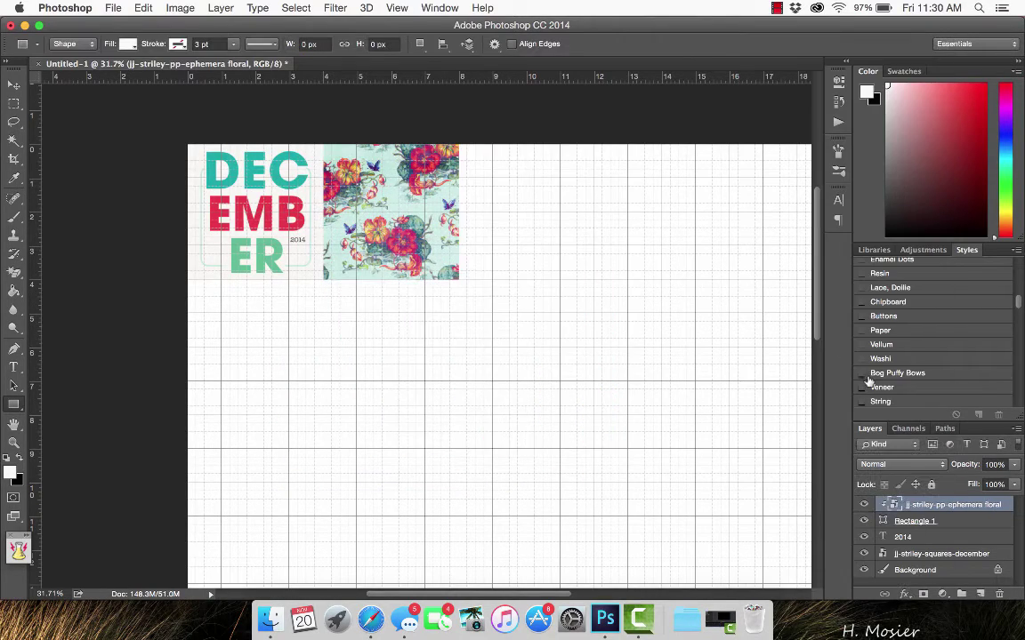
{"action": "right_click", "coordinate": [934, 528]}
{"action": "left_click", "coordinate": [851, 404]}
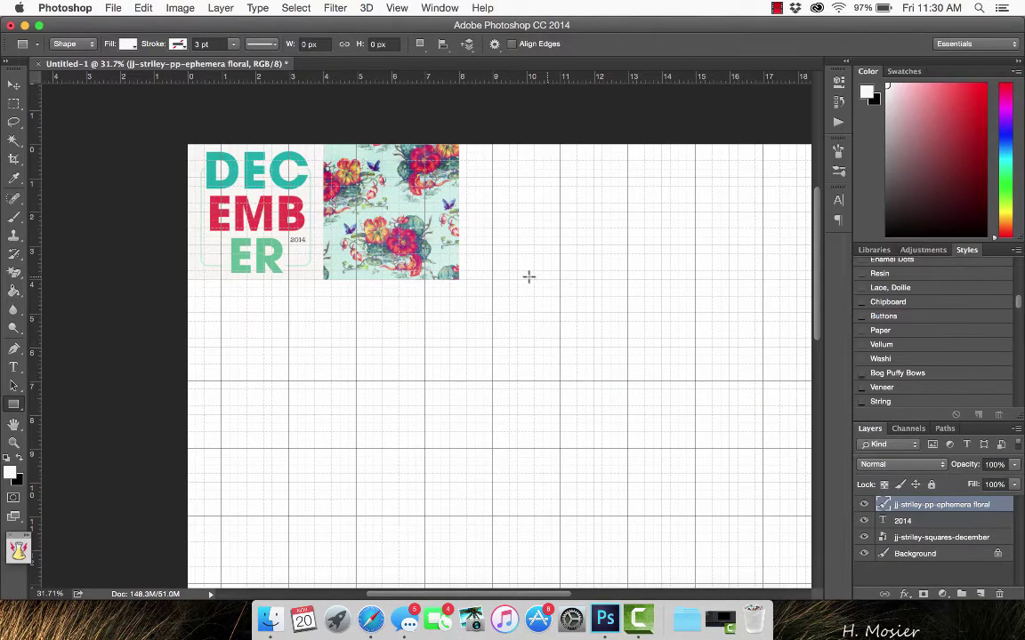
Place the jj-striley-jc-1 vertical journal card from Finder and position it centred on the floral square
{"action": "left_click", "coordinate": [271, 622]}
{"action": "left_click", "coordinate": [159, 169]}
{"action": "double_click", "coordinate": [400, 233]}
{"action": "left_click_drag", "start_coordinate": [493, 216], "coordinate": [735, 424]}
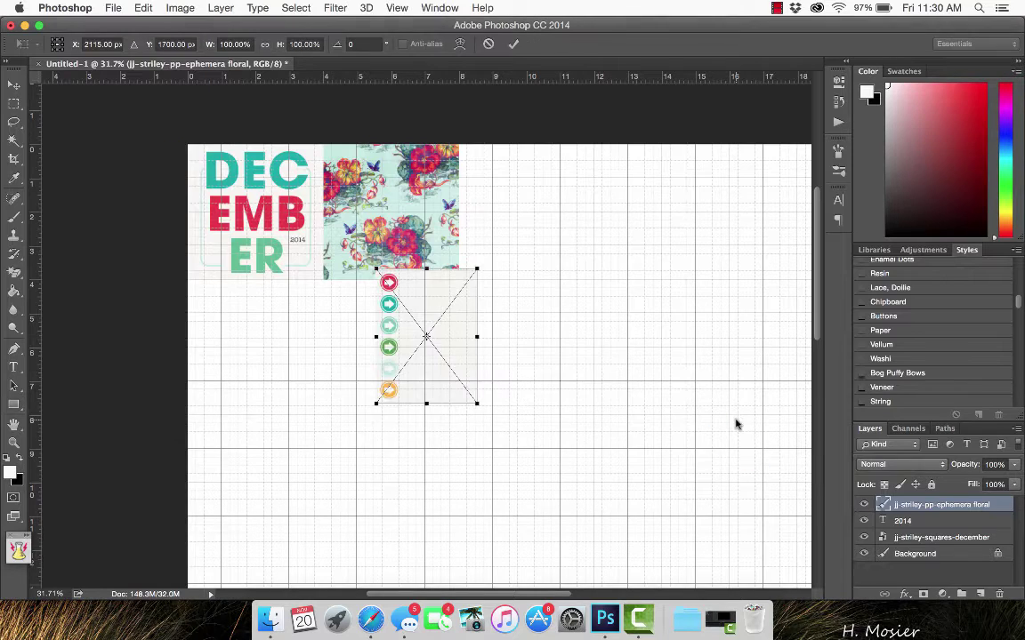
{"action": "key", "text": "Return"}
{"action": "left_click", "coordinate": [13, 85]}
{"action": "left_click_drag", "start_coordinate": [469, 302], "coordinate": [432, 177]}
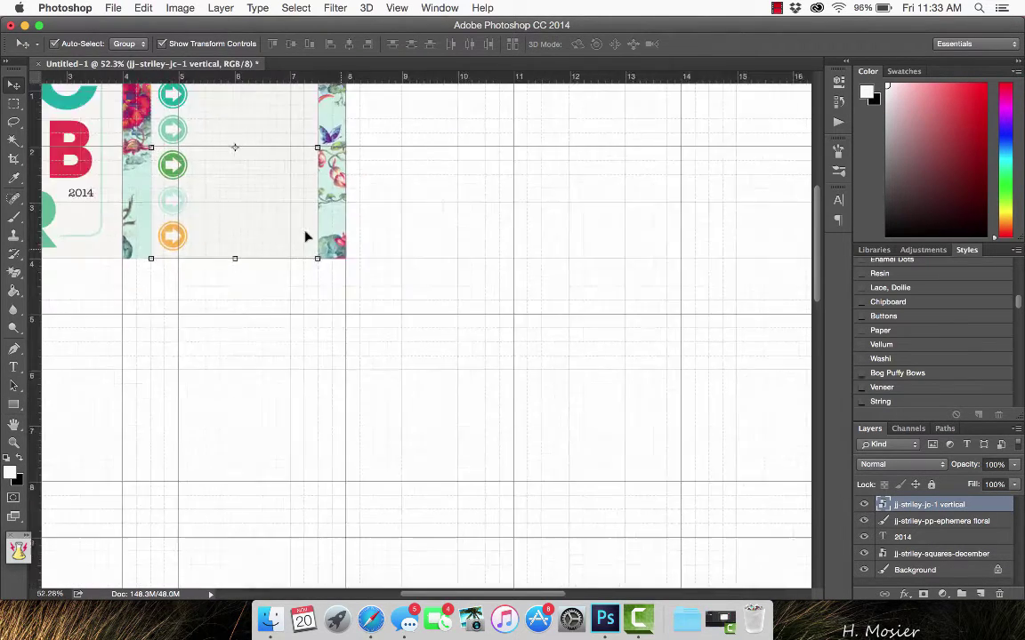
Place the jj-striley-christmasmini-word countdown image from Finder beside the floral square
{"action": "scroll", "coordinate": [274, 206], "scroll_direction": "up", "scroll_amount": 5}
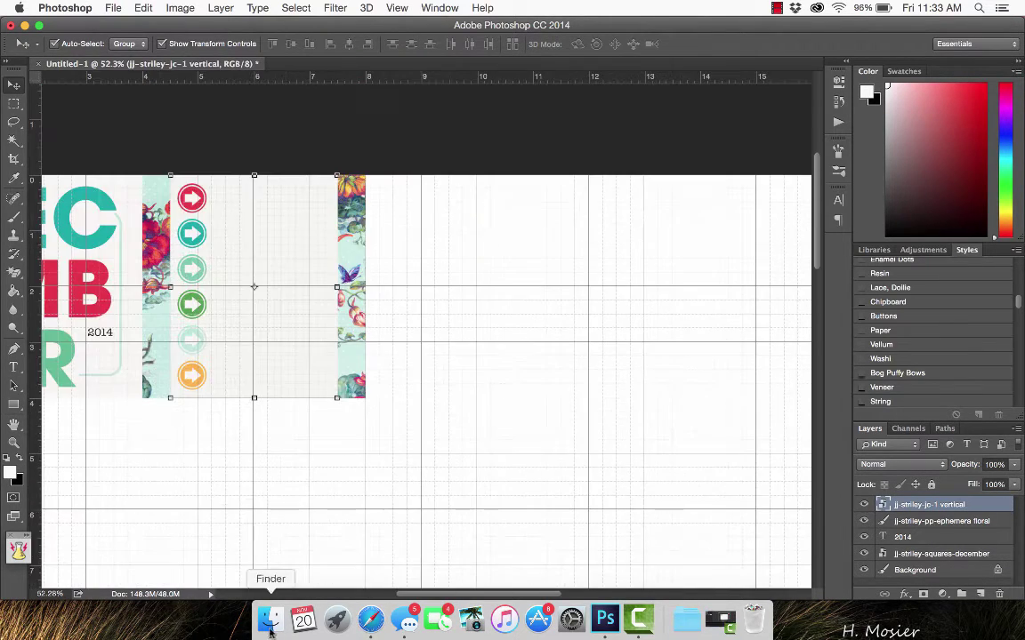
{"action": "left_click", "coordinate": [270, 621]}
{"action": "left_click_drag", "start_coordinate": [604, 495], "coordinate": [171, 514]}
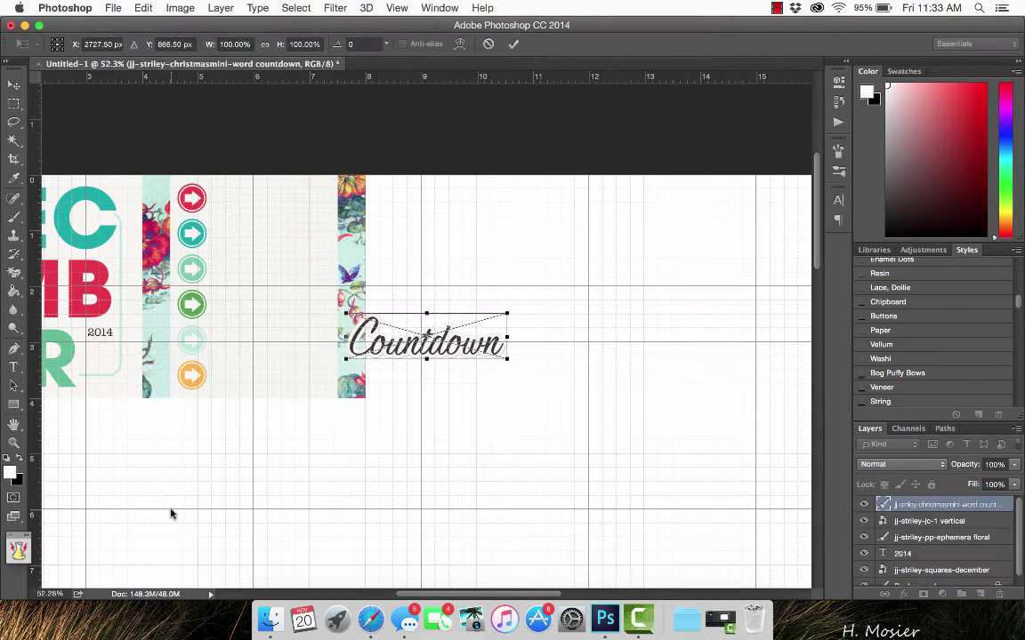
{"action": "left_click_drag", "start_coordinate": [339, 320], "coordinate": [368, 322]}
{"action": "key", "text": "Return"}
Shift the journal card up about half an inch and move the Countdown word over the card's lower edge
{"action": "left_click_drag", "start_coordinate": [274, 290], "coordinate": [274, 262]}
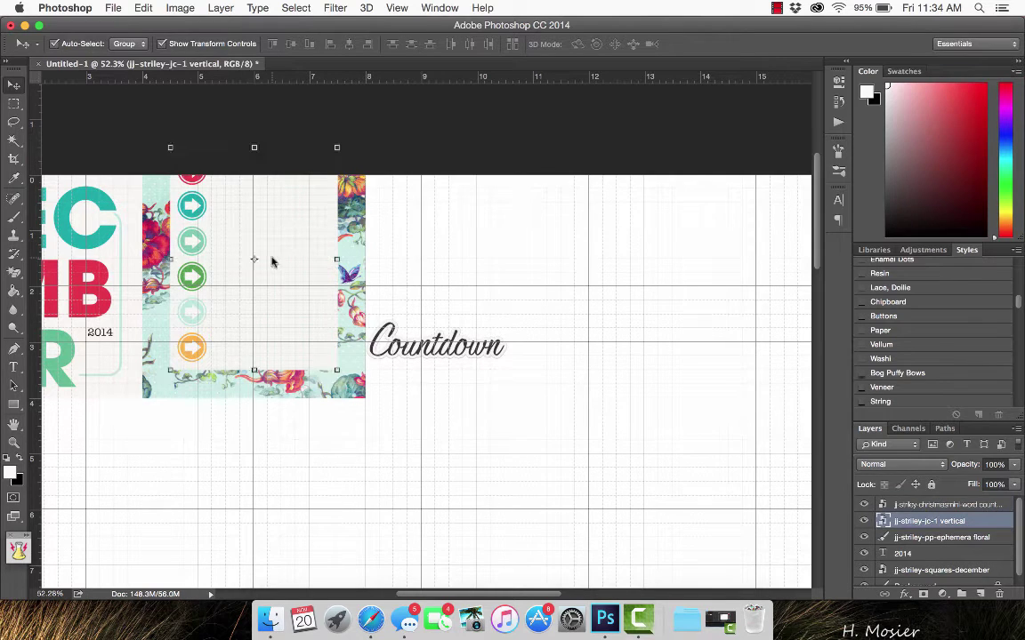
{"action": "left_click_drag", "start_coordinate": [455, 348], "coordinate": [297, 369]}
{"action": "left_click", "coordinate": [478, 116]}
Draw a 1200 × 1200 px white rectangle directly beside the floral square, at X 2400 px and Y 0 px
{"action": "scroll", "coordinate": [455, 227], "scroll_direction": "left", "scroll_amount": 3}
{"action": "scroll", "coordinate": [460, 233], "scroll_direction": "right", "scroll_amount": 5}
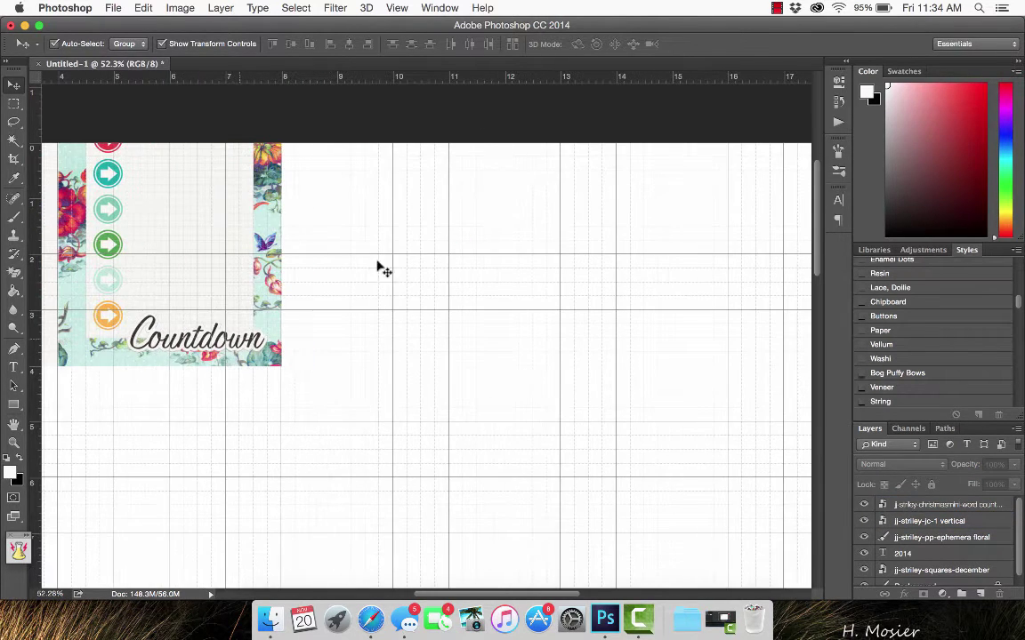
{"action": "key", "text": "u"}
{"action": "left_click_drag", "start_coordinate": [356, 269], "coordinate": [506, 366]}
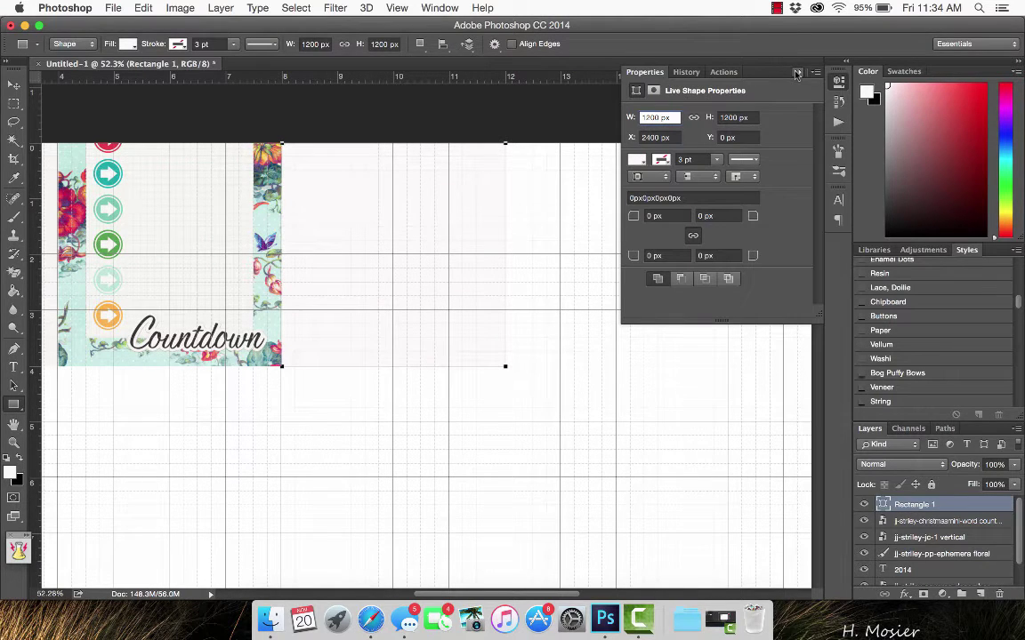
Place the jj-striley-christmasmini-paper doodled image from the jj-striley-christmasmini folder in Finder
{"action": "left_click", "coordinate": [267, 621]}
{"action": "left_click", "coordinate": [256, 240]}
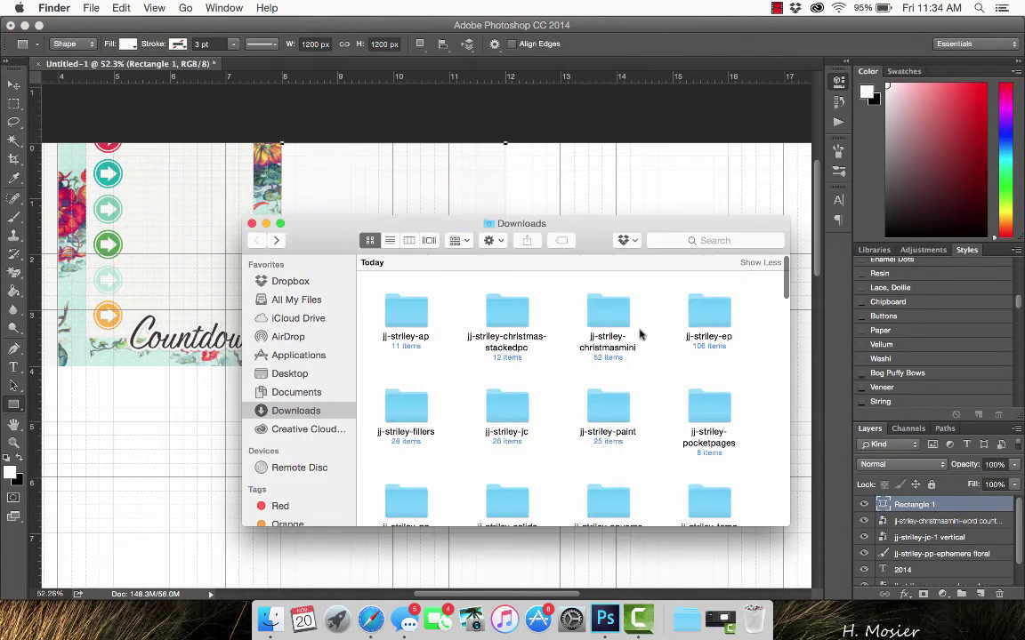
{"action": "double_click", "coordinate": [613, 328]}
{"action": "scroll", "coordinate": [613, 328], "scroll_direction": "up", "scroll_amount": 3}
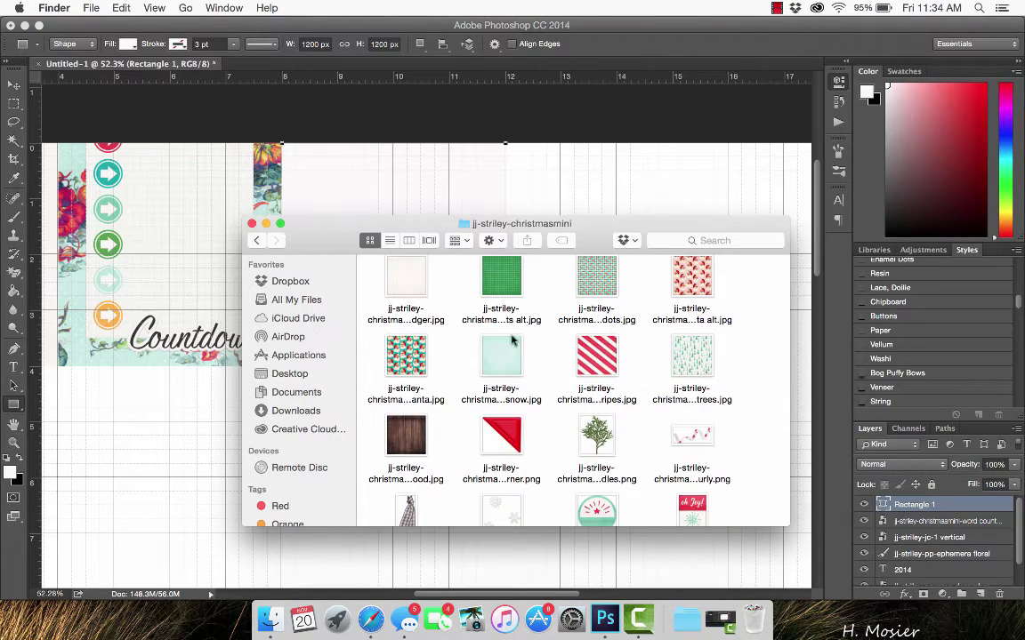
{"action": "scroll", "coordinate": [510, 334], "scroll_direction": "up", "scroll_amount": 5}
{"action": "left_click_drag", "start_coordinate": [697, 377], "coordinate": [156, 532]}
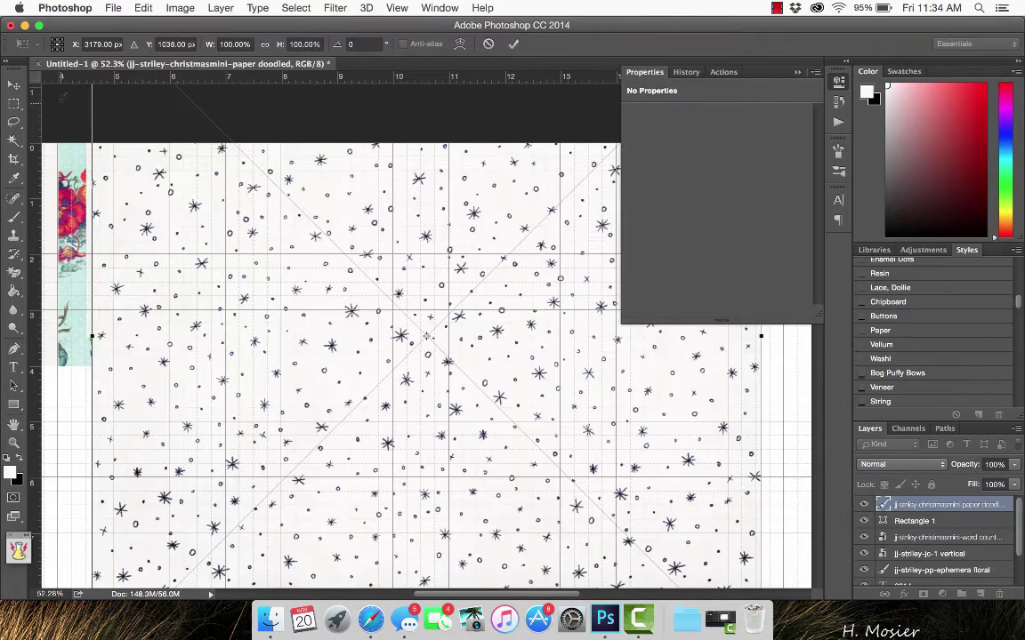
Scale the doodled paper to 75% and align its upper corner with the new rectangle's at the 8-inch mark
{"action": "scroll", "coordinate": [426, 335], "scroll_direction": "down", "scroll_amount": 3}
{"action": "left_click", "coordinate": [210, 44]}
{"action": "type", "text": "75"}
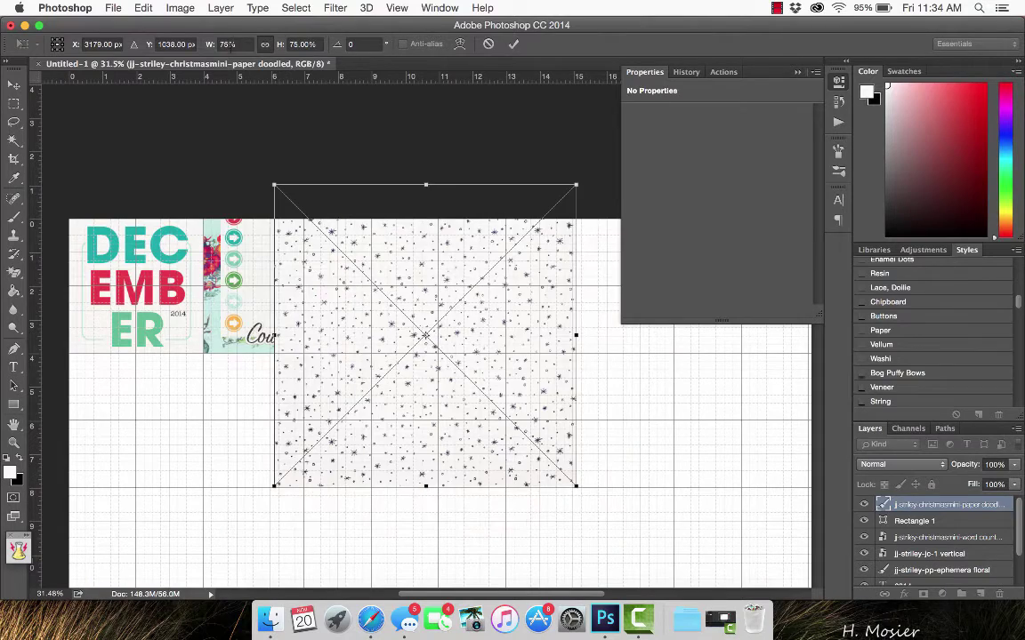
{"action": "mouse_move", "coordinate": [420, 270]}
{"action": "left_mouse_down"}
{"action": "mouse_move", "coordinate": [508, 326]}
{"action": "mouse_move", "coordinate": [486, 320]}
{"action": "mouse_move", "coordinate": [487, 308]}
{"action": "left_mouse_up"}
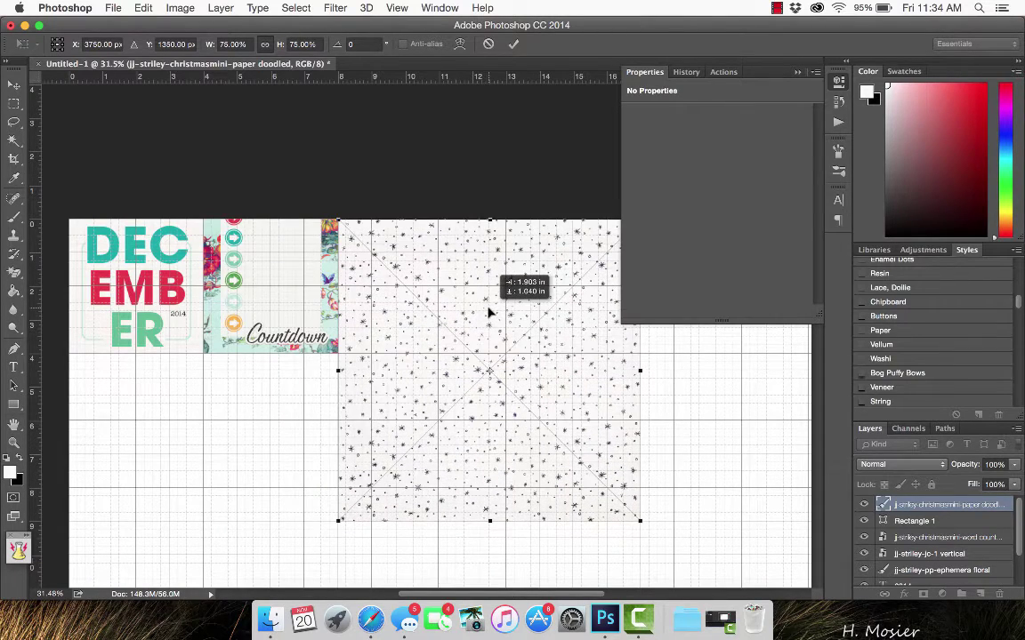
Create a clipping mask so the doodled paper fills only the 1200 px rectangle
{"action": "left_click", "coordinate": [798, 72]}
{"action": "right_click", "coordinate": [922, 504]}
{"action": "left_click", "coordinate": [799, 278]}
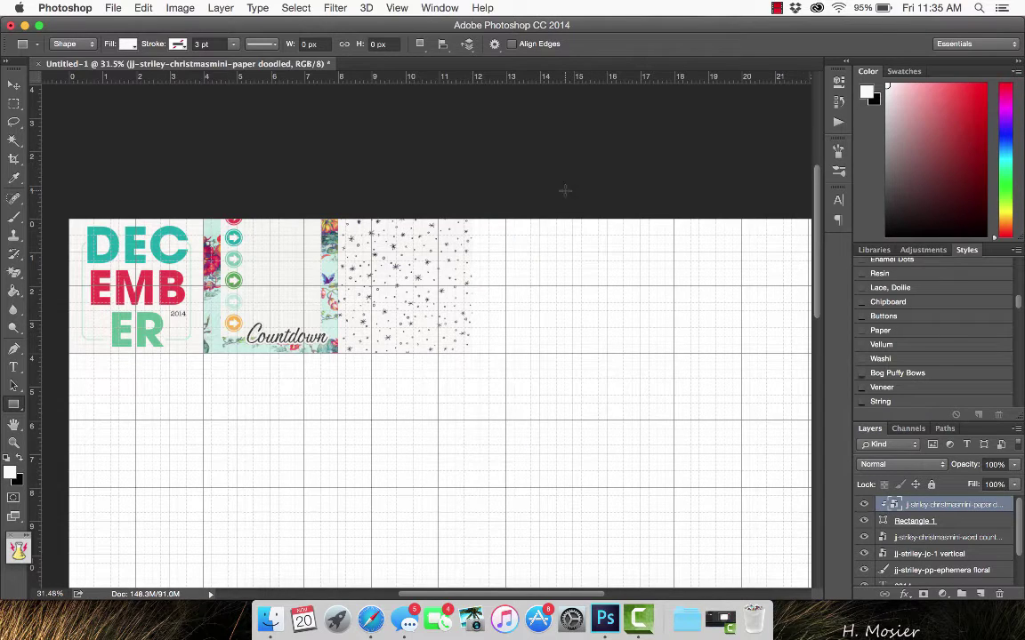
Merge the clipped doodled paper with its base rectangle layer
{"action": "left_click", "coordinate": [14, 87]}
{"action": "right_click", "coordinate": [940, 507]}
{"action": "left_click", "coordinate": [960, 518]}
{"action": "left_click", "coordinate": [913, 521], "text": "shift"}
{"action": "right_click", "coordinate": [913, 521]}
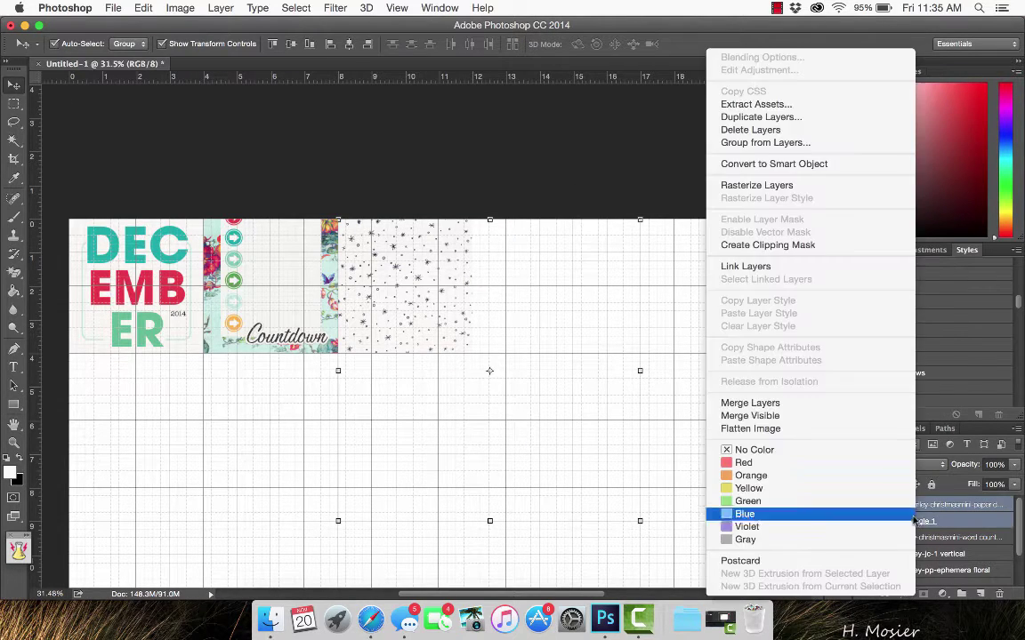
{"action": "left_click", "coordinate": [856, 404]}
{"action": "left_click", "coordinate": [654, 198]}
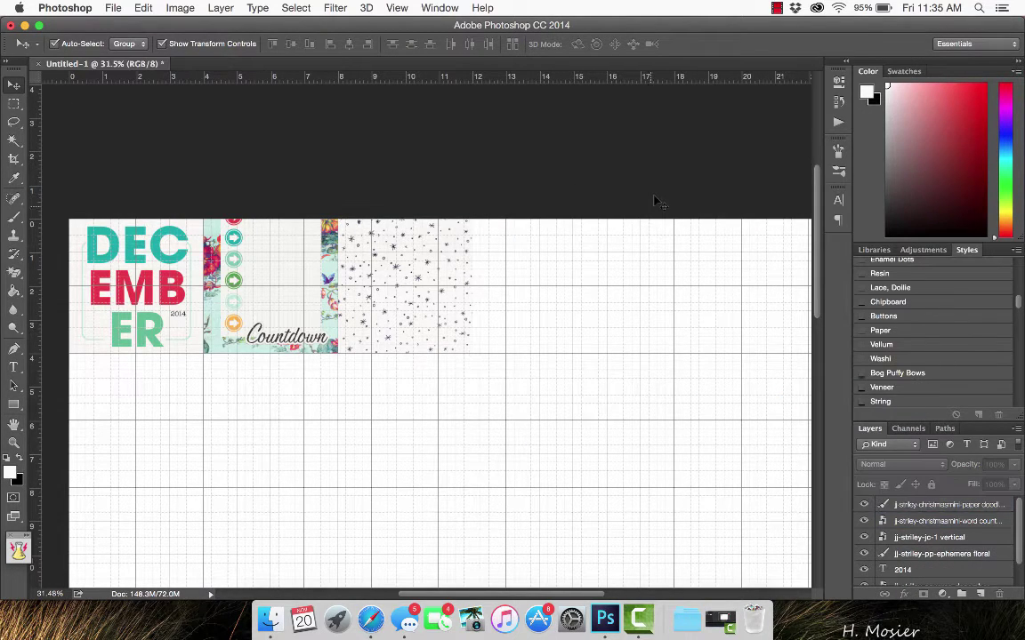
Draw a 1050 × 825 px white rectangle on the doodled paper square, at X 2475 px and Y 75 px
{"action": "left_click", "coordinate": [15, 405]}
{"action": "left_click_drag", "start_coordinate": [342, 223], "coordinate": [461, 319]}
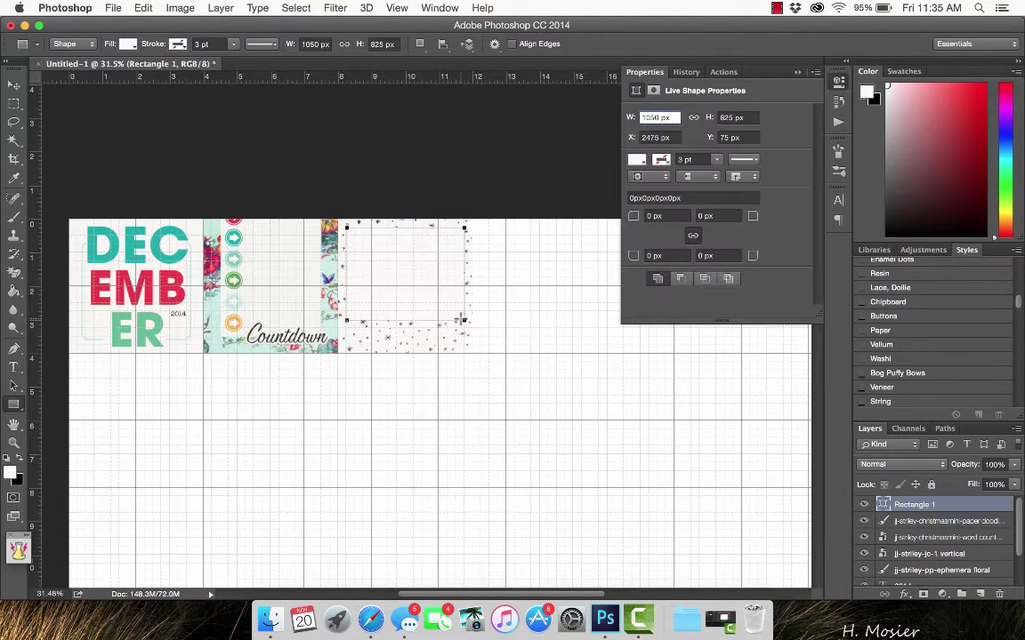
{"action": "left_click", "coordinate": [796, 72]}
Place the jj-striley-christmasmini-vellum trees image from the jj-striley-christmasmini folder in Finder
{"action": "left_click", "coordinate": [271, 619]}
{"action": "scroll", "coordinate": [436, 373], "scroll_direction": "down", "scroll_amount": 10}
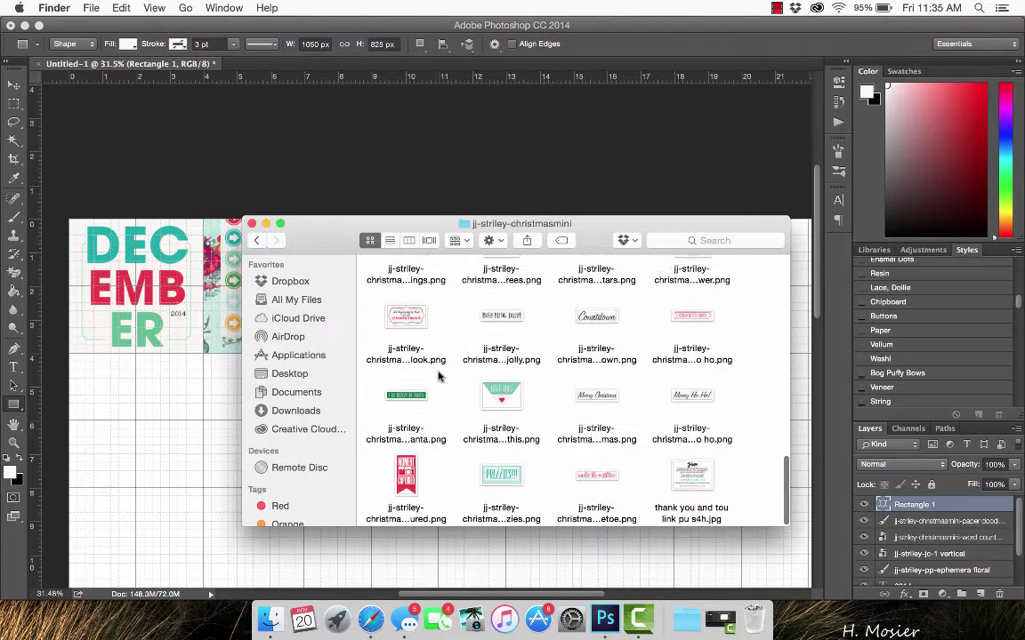
{"action": "scroll", "coordinate": [489, 348], "scroll_direction": "up", "scroll_amount": 3}
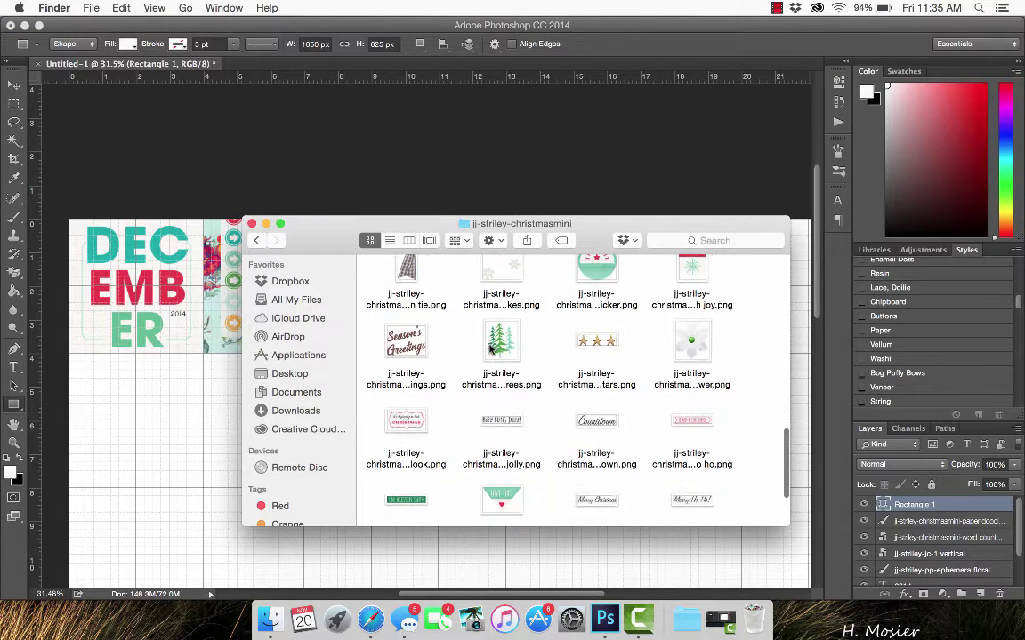
{"action": "left_click_drag", "start_coordinate": [505, 342], "coordinate": [206, 484]}
{"action": "key", "text": "Return"}
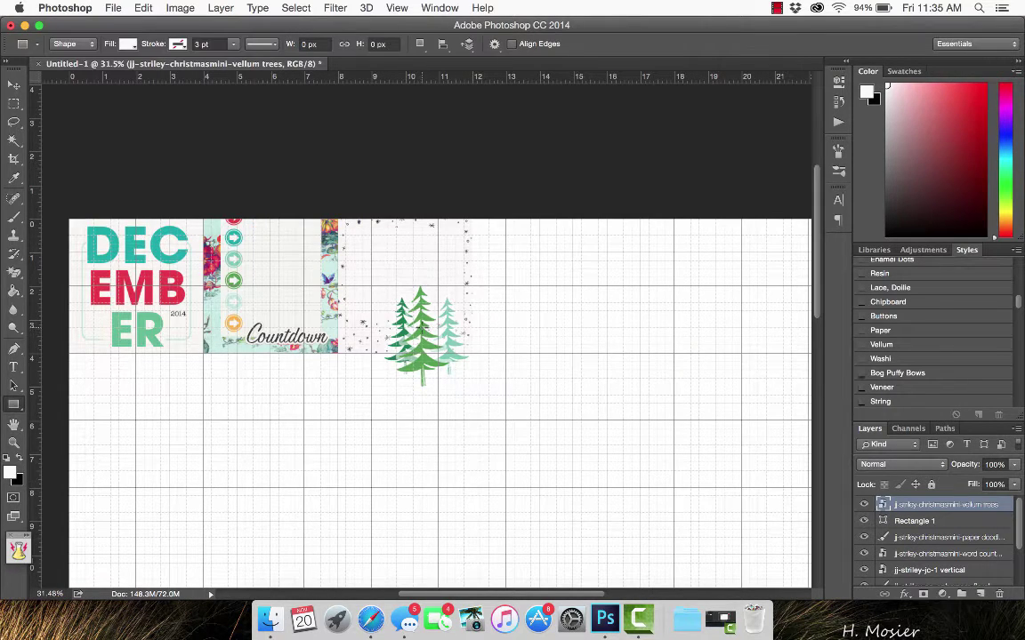
Move the vellum trees onto the lower right corner of the doodled paper square and scale them down to fit
{"action": "left_click", "coordinate": [14, 84]}
{"action": "left_click_drag", "start_coordinate": [426, 366], "coordinate": [427, 327]}
{"action": "key", "text": "ctrl+t"}
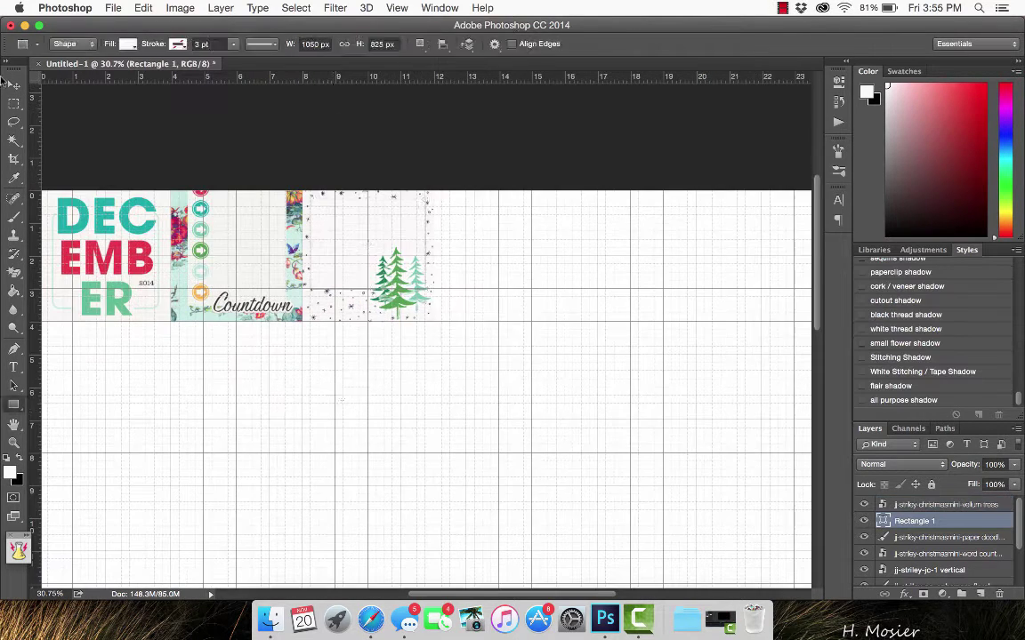
Place the jj-striley-squares-favorite card from the jj-striley-squares folder and align it beside the doodled square, starting at 12 inches
{"action": "left_click", "coordinate": [266, 620]}
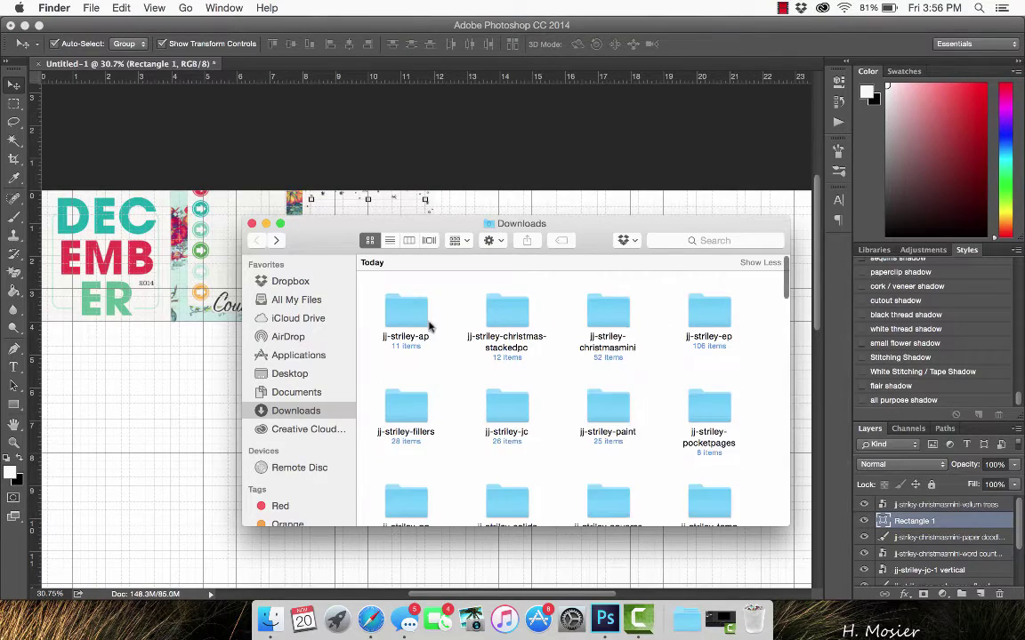
{"action": "scroll", "coordinate": [492, 413], "scroll_direction": "down", "scroll_amount": 3}
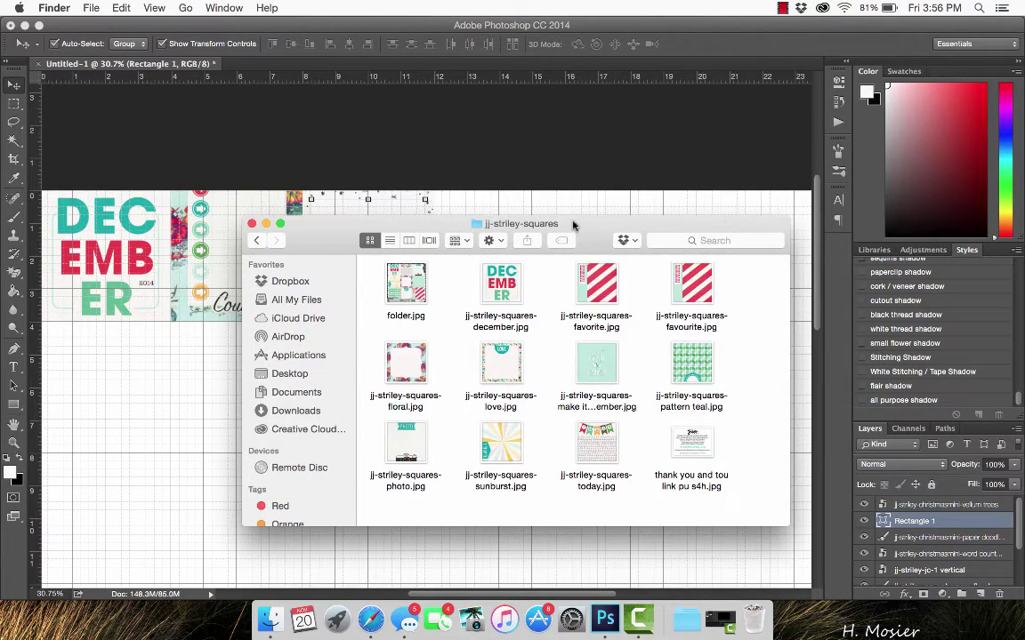
{"action": "left_click_drag", "start_coordinate": [573, 225], "coordinate": [541, 247]}
{"action": "scroll", "coordinate": [533, 498], "scroll_direction": "down", "scroll_amount": 2}
{"action": "double_click", "coordinate": [595, 402]}
{"action": "left_click", "coordinate": [13, 28]}
{"action": "mouse_move", "coordinate": [495, 285]}
{"action": "left_mouse_down"}
{"action": "mouse_move", "coordinate": [511, 265]}
{"action": "mouse_move", "coordinate": [502, 269]}
{"action": "left_mouse_up"}
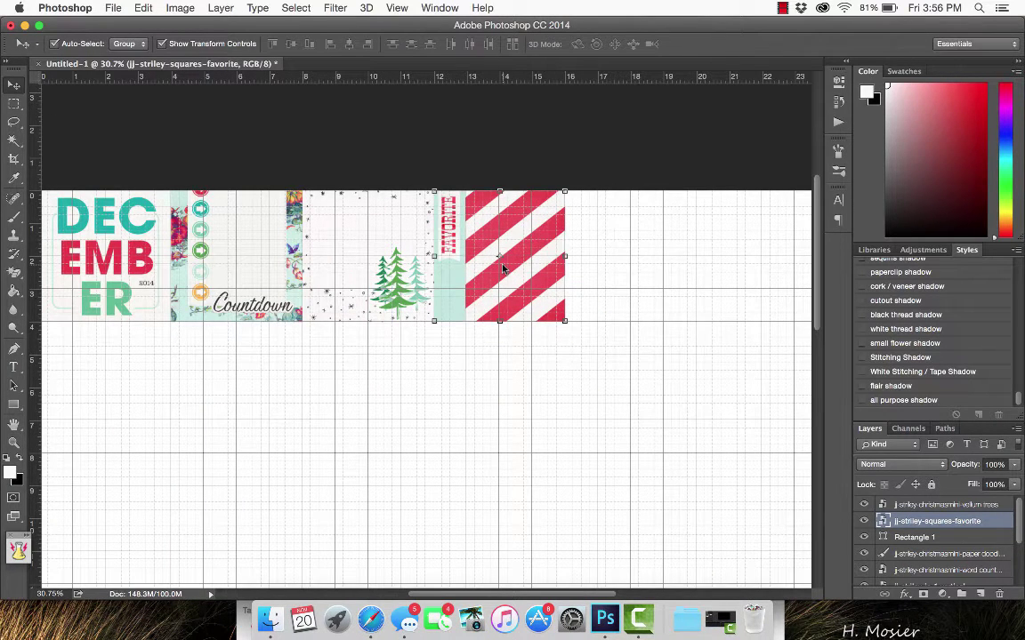
Rotate the striped favorite card by 180 degrees
{"action": "left_click", "coordinate": [435, 320]}
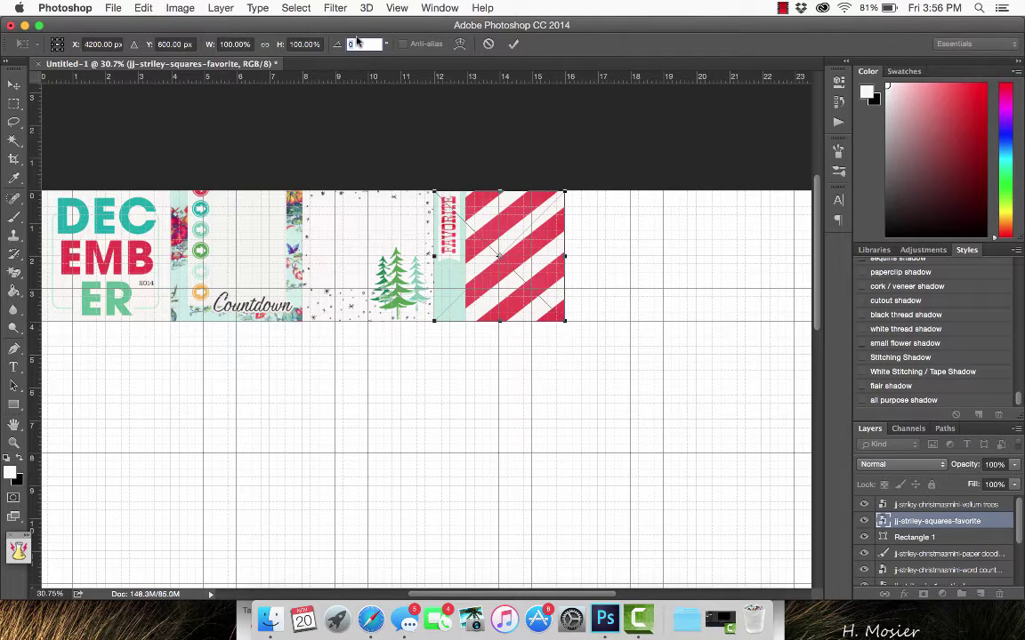
{"action": "type", "text": "180"}
{"action": "key", "text": "Return"}
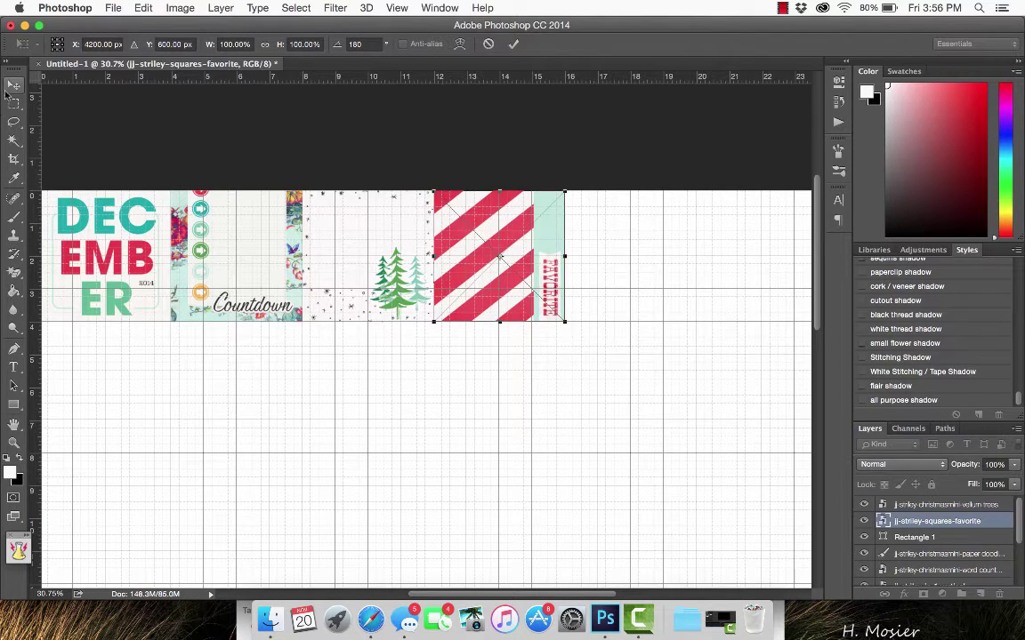
{"action": "left_click", "coordinate": [6, 84]}
{"action": "key", "text": "Return"}
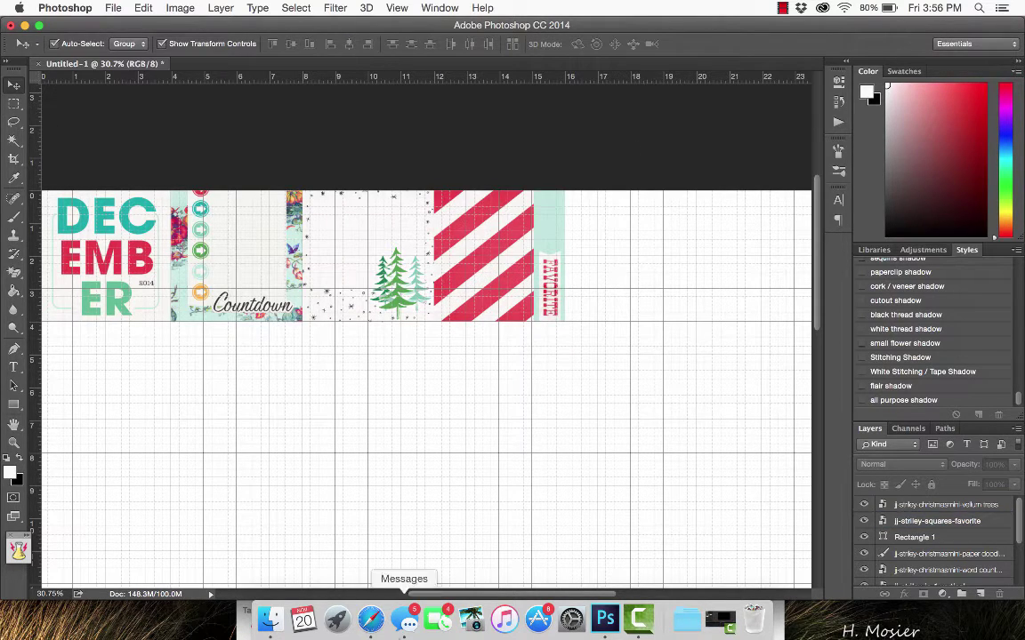
Look through the kit folders in Finder, especially jj-striley-ep, for further embellishments, then return to the layout
{"action": "left_click", "coordinate": [272, 622]}
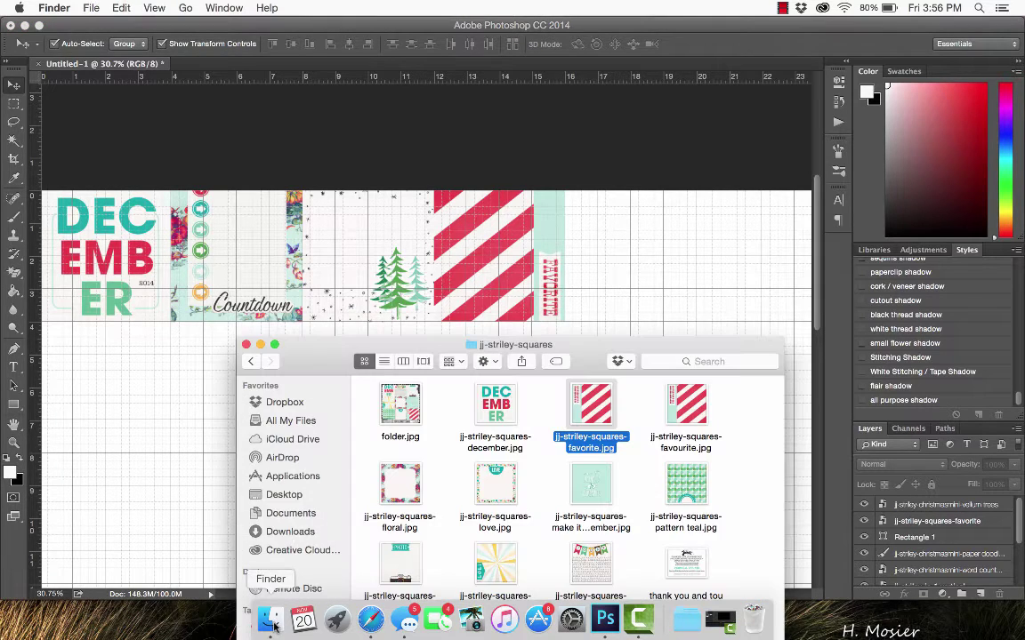
{"action": "left_click", "coordinate": [250, 362]}
{"action": "scroll", "coordinate": [495, 458], "scroll_direction": "down", "scroll_amount": 3}
{"action": "scroll", "coordinate": [500, 472], "scroll_direction": "up", "scroll_amount": 1}
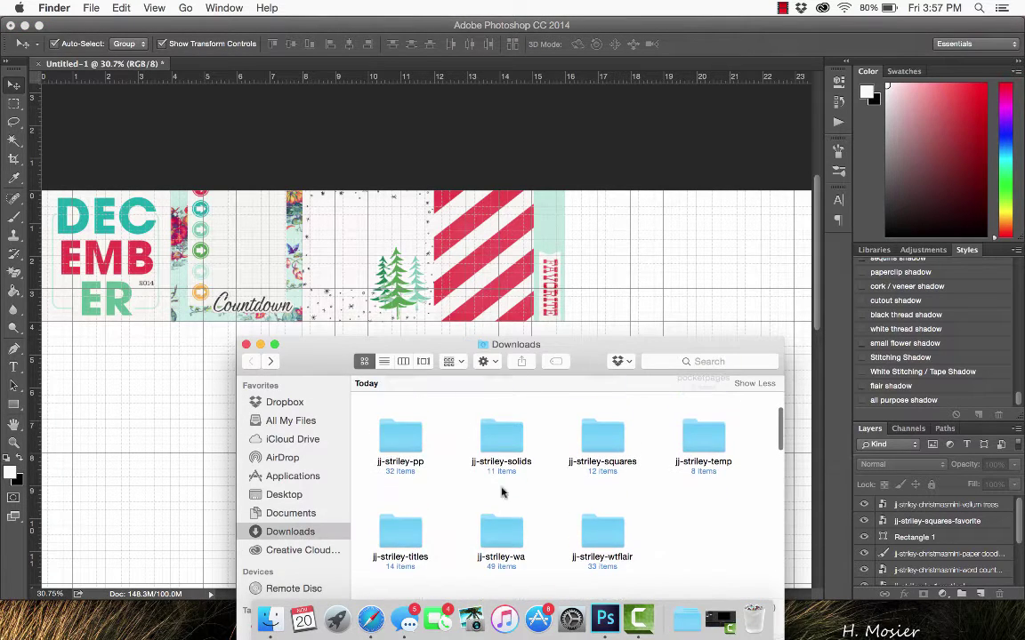
{"action": "double_click", "coordinate": [501, 534]}
{"action": "left_click", "coordinate": [250, 362]}
{"action": "scroll", "coordinate": [652, 525], "scroll_direction": "up", "scroll_amount": 4}
{"action": "double_click", "coordinate": [703, 422]}
{"action": "scroll", "coordinate": [590, 479], "scroll_direction": "down", "scroll_amount": 10}
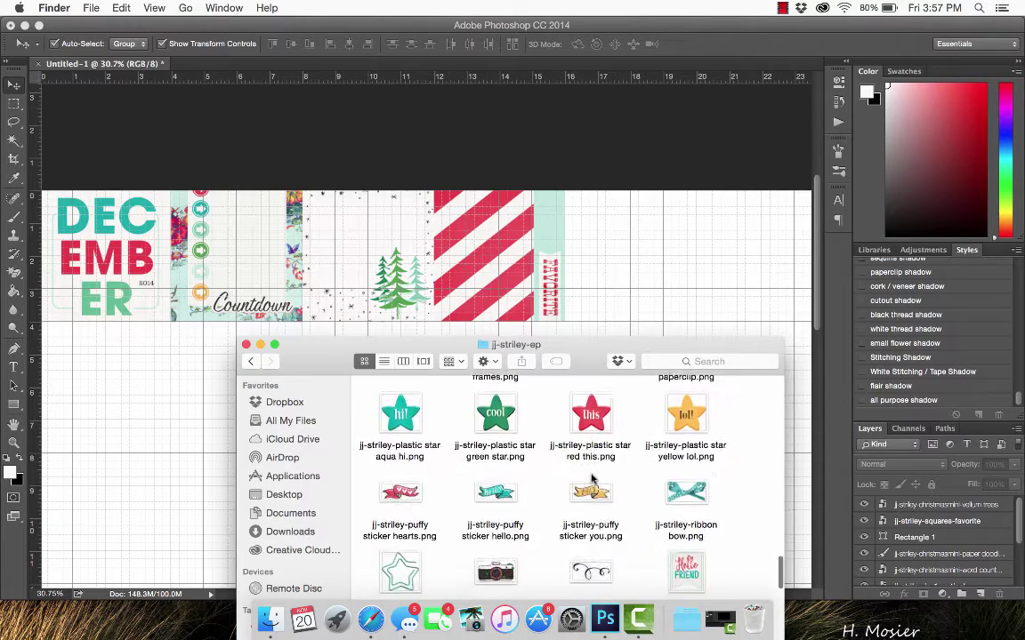
{"action": "scroll", "coordinate": [590, 478], "scroll_direction": "down", "scroll_amount": 15}
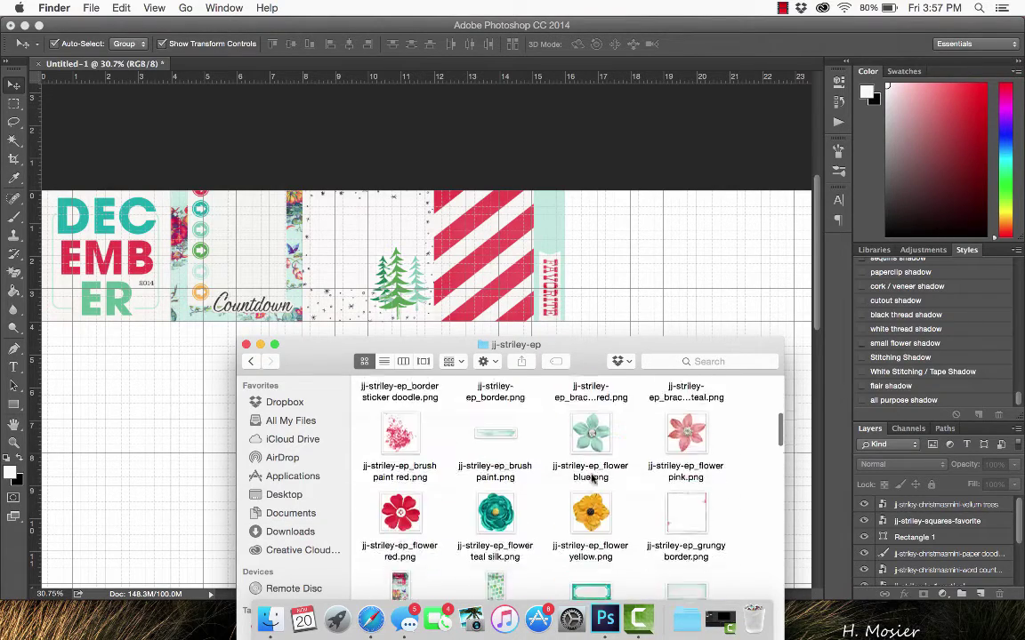
{"action": "scroll", "coordinate": [590, 479], "scroll_direction": "down", "scroll_amount": 3}
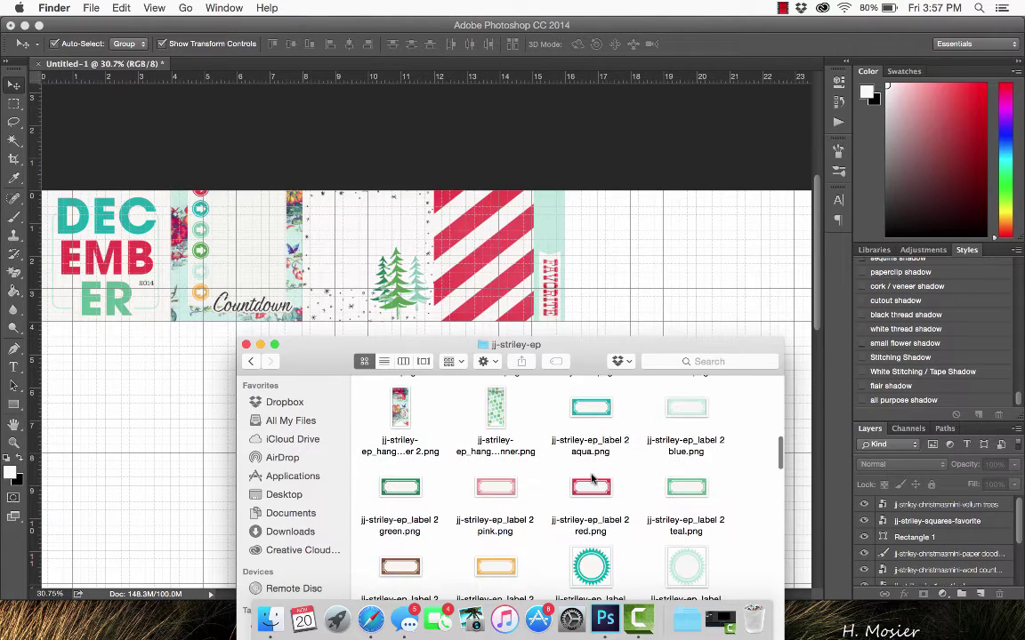
{"action": "scroll", "coordinate": [591, 478], "scroll_direction": "down", "scroll_amount": 5}
{"action": "left_click", "coordinate": [689, 254]}
Return to the layout and draw a white rectangle of 975 by 75 px across the upper part of the favorite card
{"action": "key", "text": "u"}
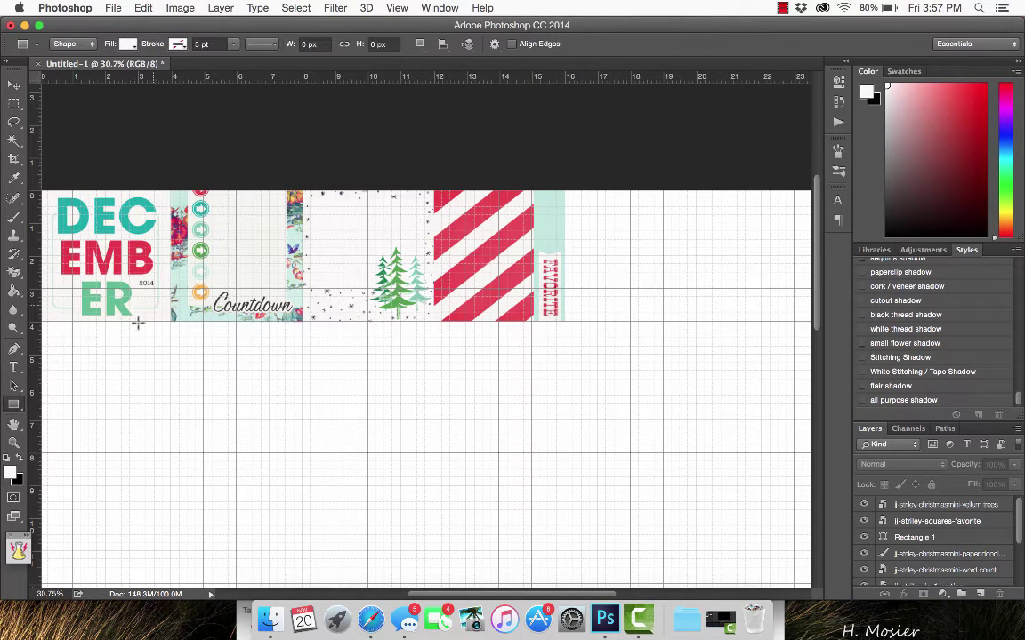
{"action": "key", "text": "v"}
{"action": "left_click", "coordinate": [548, 267]}
{"action": "left_click", "coordinate": [14, 406]}
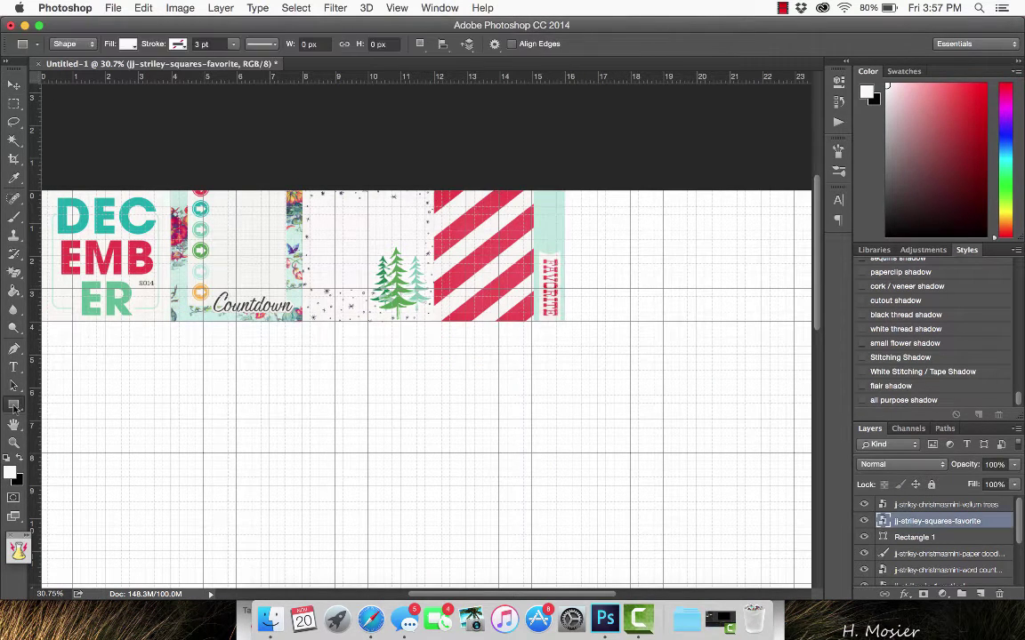
{"action": "left_click_drag", "start_coordinate": [436, 207], "coordinate": [548, 215]}
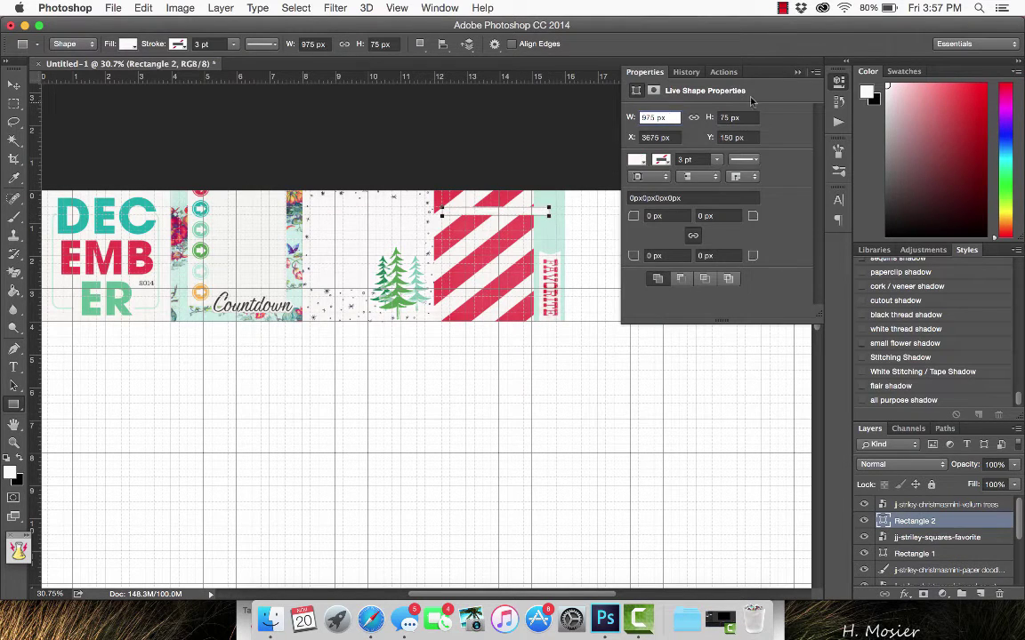
{"action": "left_click", "coordinate": [798, 74]}
{"action": "scroll", "coordinate": [542, 169], "scroll_direction": "up", "scroll_amount": 3}
{"action": "key", "text": "v"}
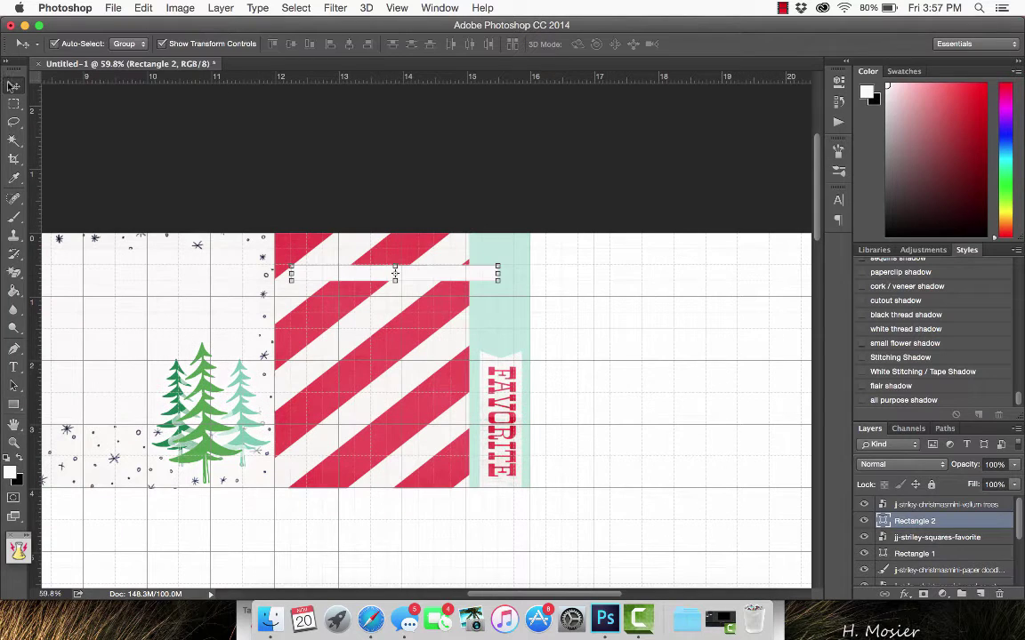
Duplicate the white strip twice and stagger the copies below it at about 1 and 1.5 inches from the card's top
{"action": "right_click", "coordinate": [920, 523]}
{"action": "left_click", "coordinate": [711, 121]}
{"action": "left_click", "coordinate": [649, 247]}
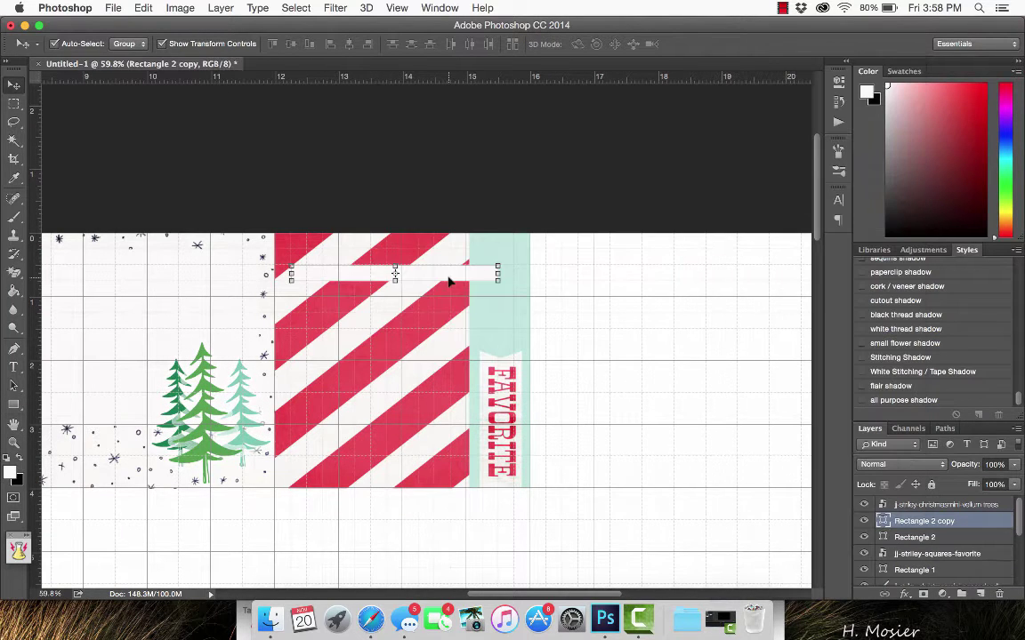
{"action": "left_click_drag", "start_coordinate": [394, 270], "coordinate": [455, 340]}
{"action": "right_click", "coordinate": [971, 523]}
{"action": "left_click", "coordinate": [796, 128]}
{"action": "left_click", "coordinate": [650, 247]}
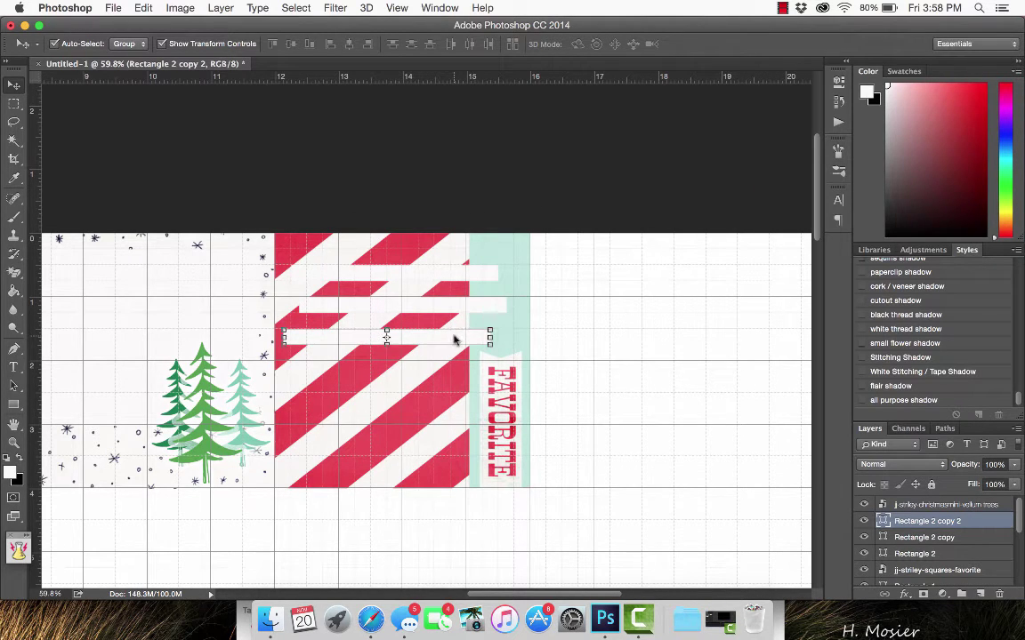
Duplicate the strip a third time, place the copy just below the 2-inch line and shorten it from its left end
{"action": "right_click", "coordinate": [899, 523]}
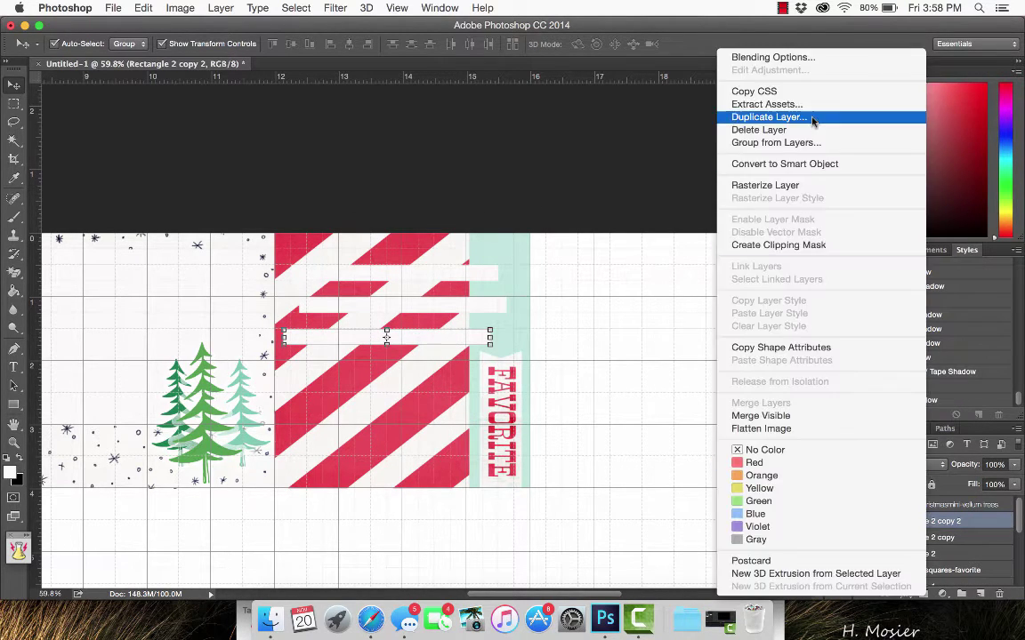
{"action": "left_click", "coordinate": [805, 115]}
{"action": "left_click", "coordinate": [651, 245]}
{"action": "left_click_drag", "start_coordinate": [429, 376], "coordinate": [422, 383]}
{"action": "key", "text": "ctrl+t"}
{"action": "left_click_drag", "start_coordinate": [275, 377], "coordinate": [298, 377]}
{"action": "key", "text": "Return"}
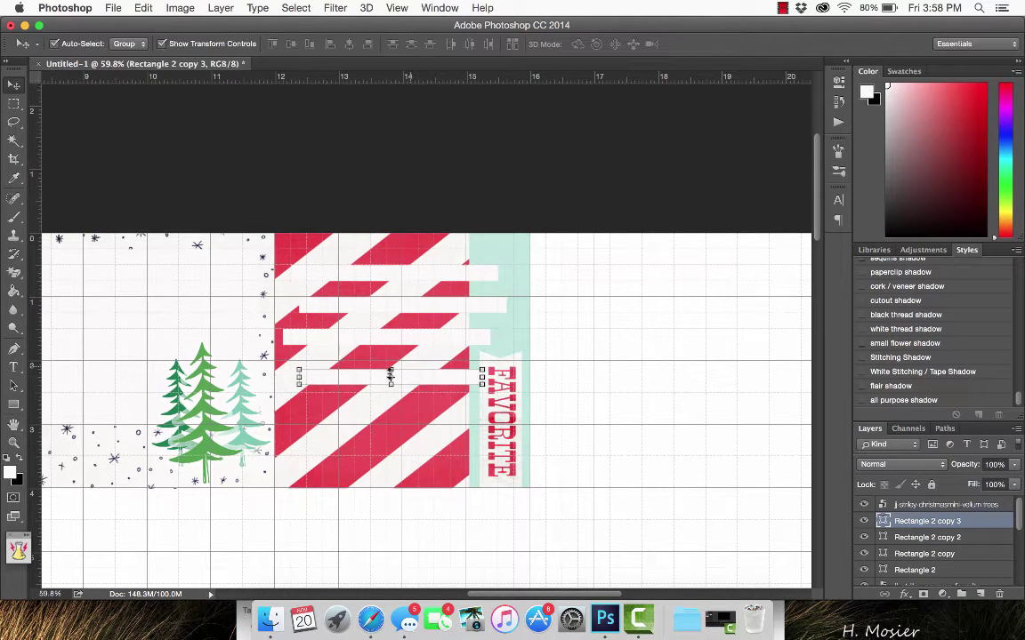
Duplicate the shortened strip and stagger the copy slightly left at about 2.5 inches from the card's top
{"action": "left_click_drag", "start_coordinate": [389, 376], "coordinate": [425, 400]}
{"action": "right_click", "coordinate": [898, 522]}
{"action": "left_click", "coordinate": [847, 127]}
{"action": "left_click", "coordinate": [654, 247]}
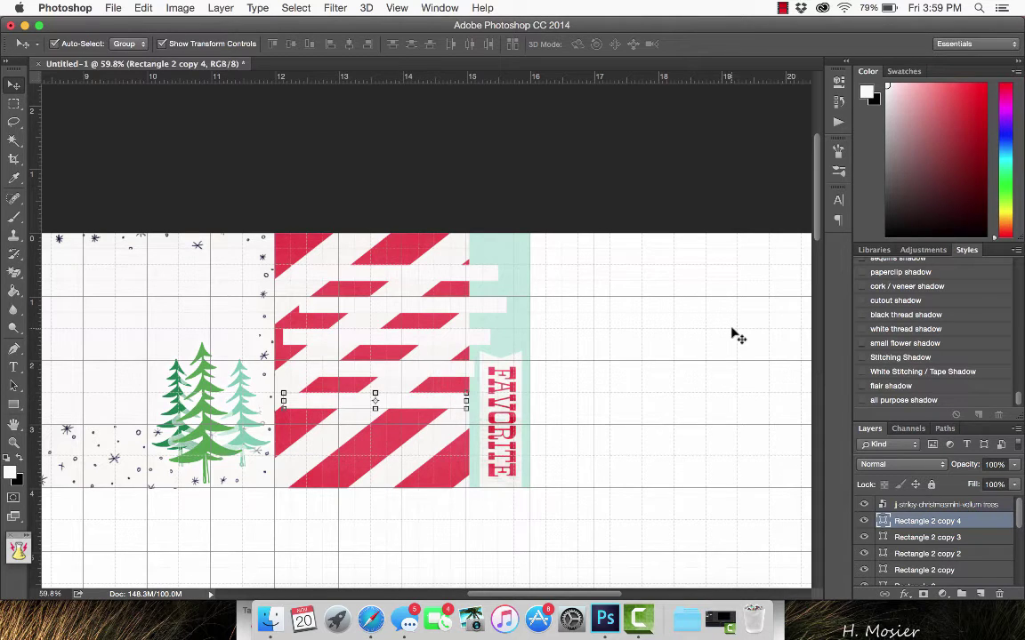
Duplicate the lowest strip once more, place the copy at about 3 inches from the card's top and adjust its width
{"action": "right_click", "coordinate": [898, 521]}
{"action": "left_click", "coordinate": [848, 127]}
{"action": "left_click", "coordinate": [654, 247]}
{"action": "left_click_drag", "start_coordinate": [403, 405], "coordinate": [373, 433]}
{"action": "key", "text": "ctrl+t"}
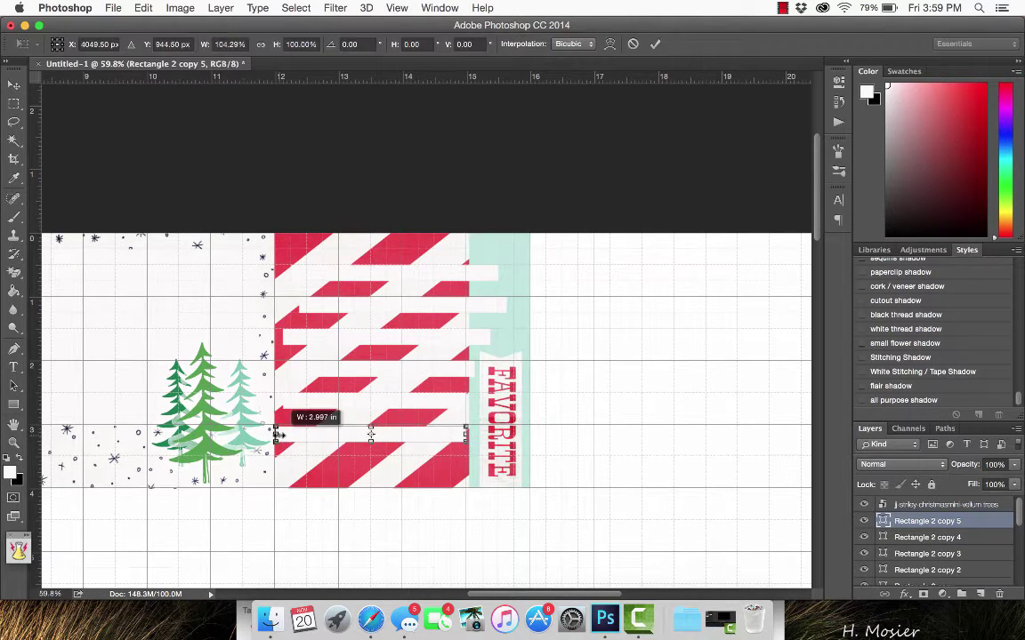
{"action": "left_click", "coordinate": [655, 45]}
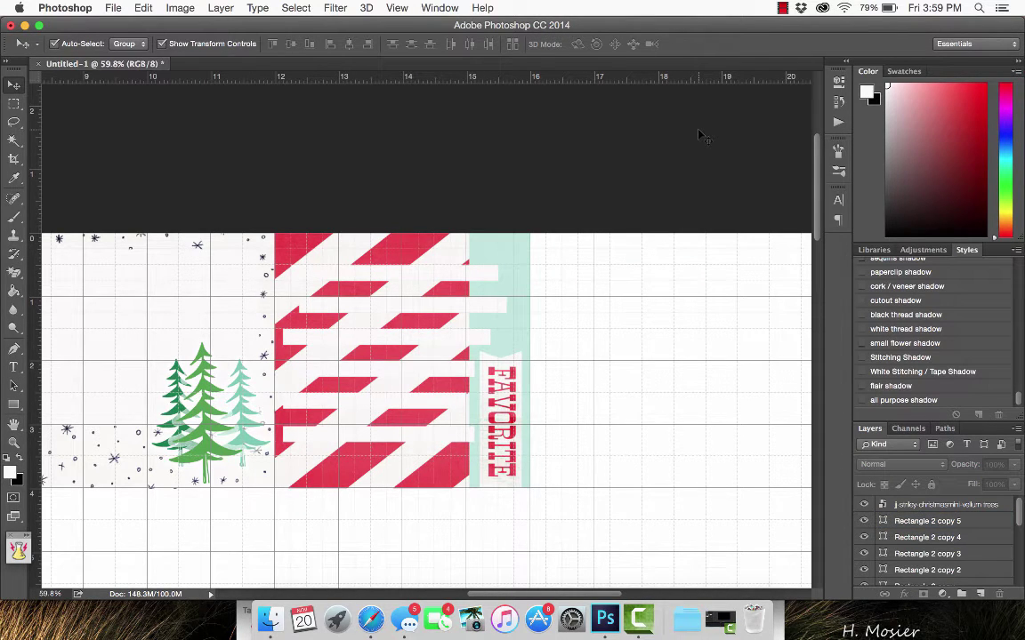
Shift the doodled tree square and favorite card 4 inches to the right and draw a blank 4-inch square in the gap
{"action": "scroll", "coordinate": [485, 164], "scroll_direction": "down", "scroll_amount": 3}
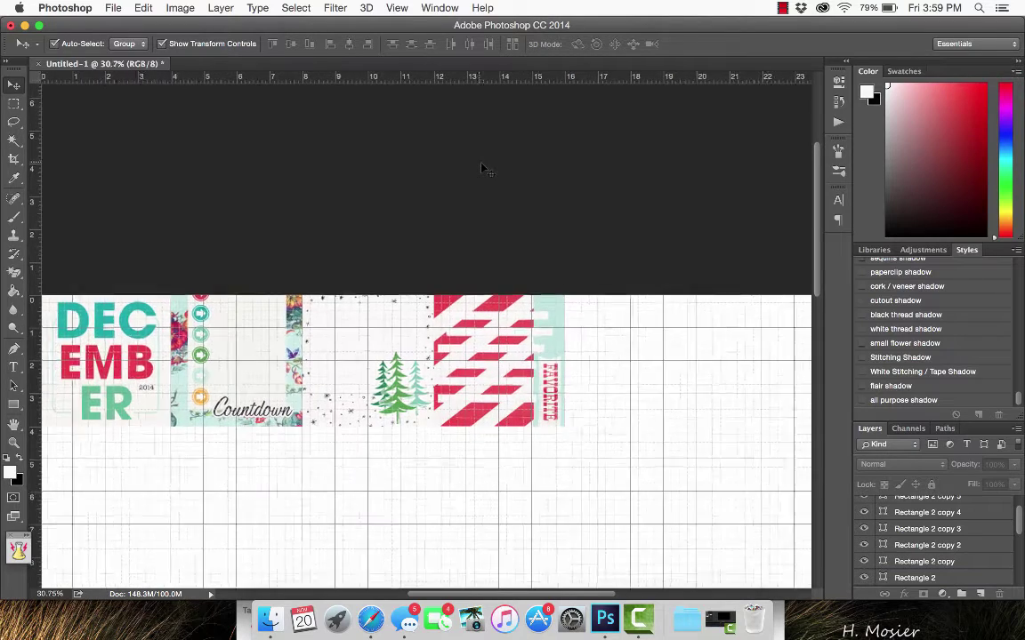
{"action": "scroll", "coordinate": [485, 167], "scroll_direction": "up", "scroll_amount": 1}
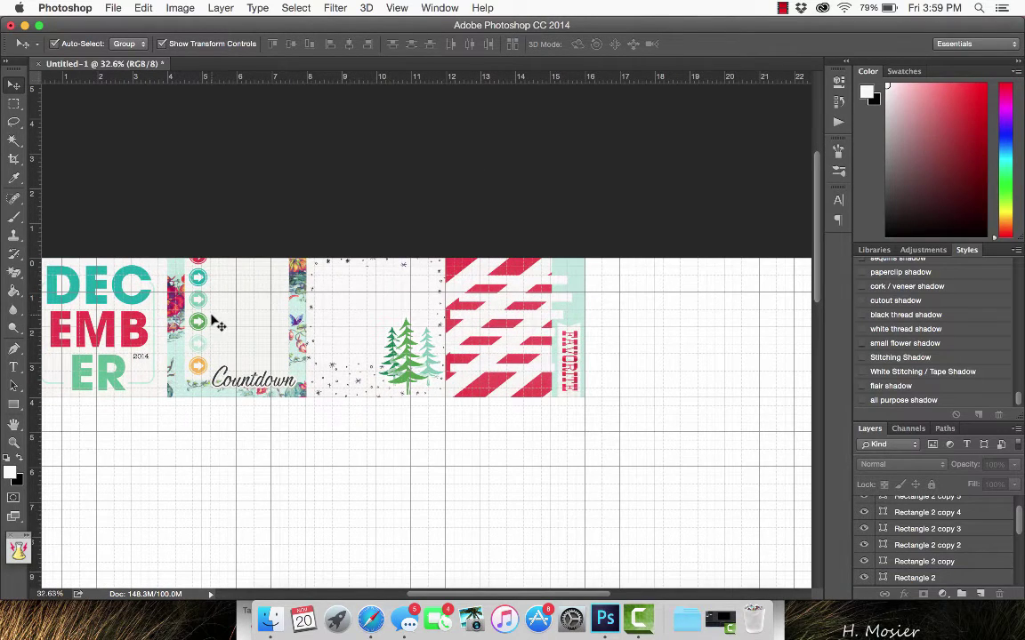
{"action": "left_click_drag", "start_coordinate": [222, 206], "coordinate": [578, 402]}
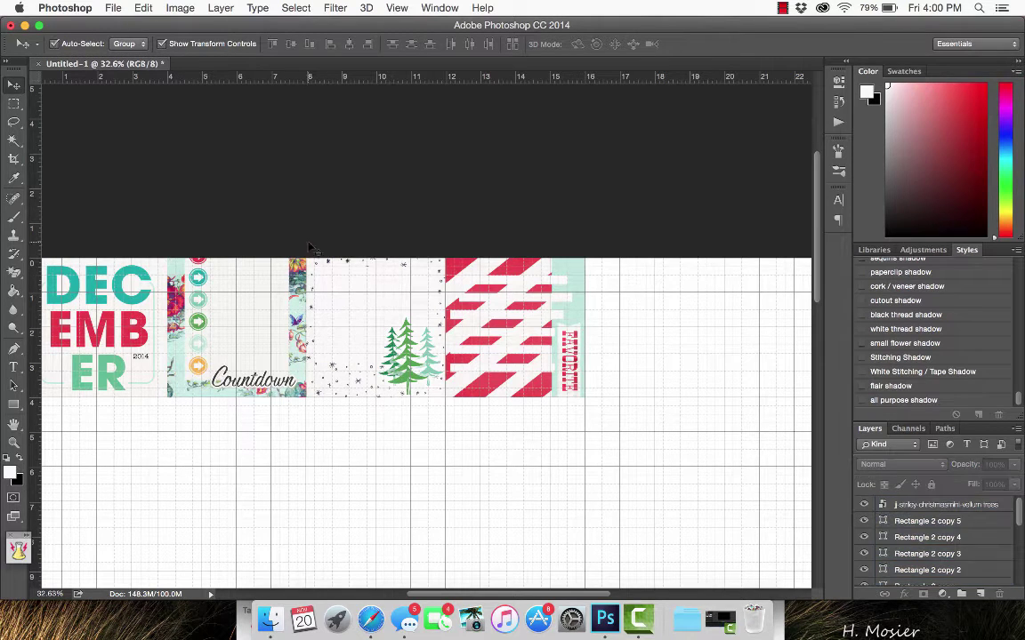
{"action": "left_click_drag", "start_coordinate": [308, 245], "coordinate": [662, 322]}
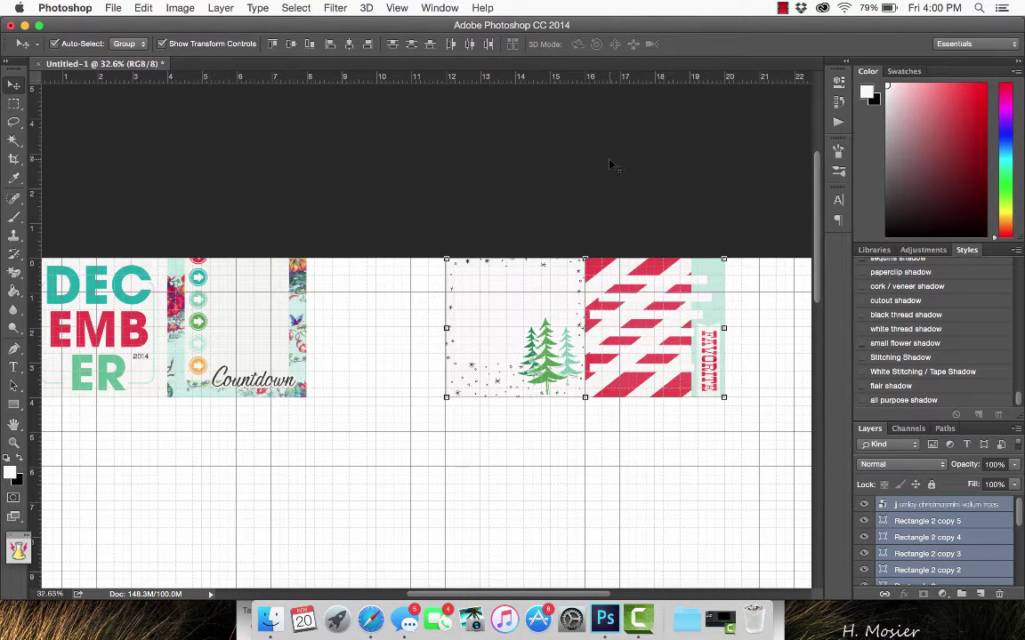
{"action": "left_click", "coordinate": [14, 404]}
{"action": "left_click_drag", "start_coordinate": [307, 258], "coordinate": [447, 398]}
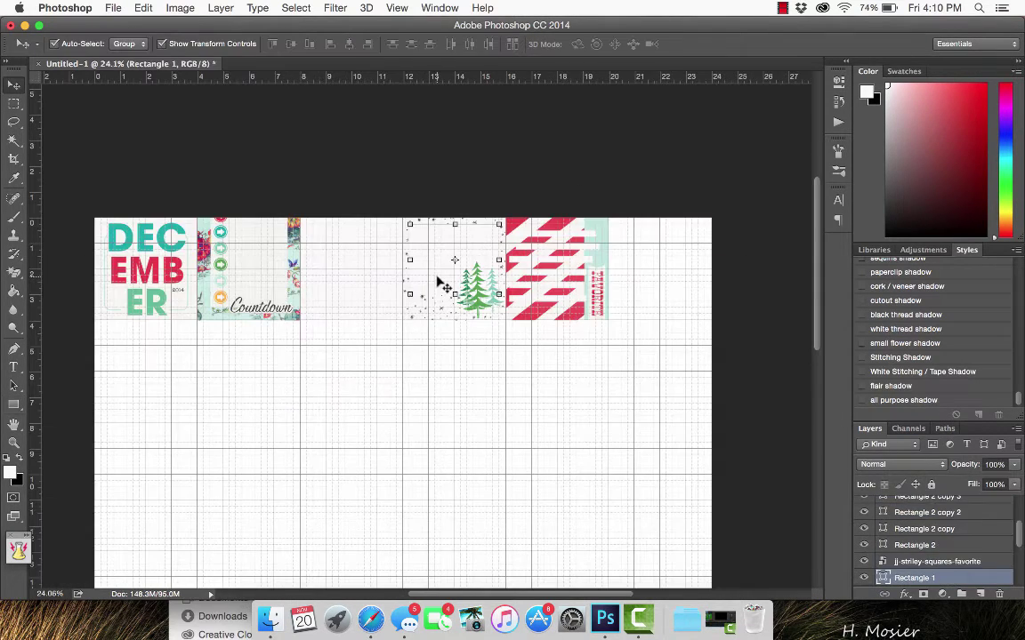
Place jj-striley-ep_label 2 pink on the lower left of the doodled square, partly behind the trees
{"action": "scroll", "coordinate": [435, 266], "scroll_direction": "up", "scroll_amount": 2}
{"action": "left_click", "coordinate": [271, 621]}
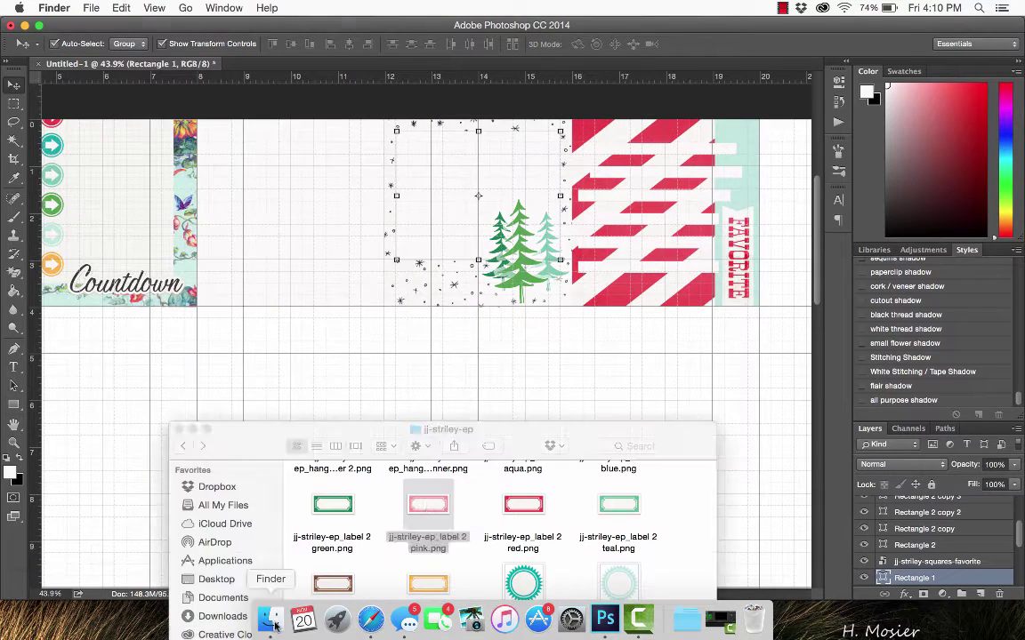
{"action": "left_click_drag", "start_coordinate": [428, 505], "coordinate": [432, 257]}
{"action": "key", "text": "Return"}
{"action": "left_click_drag", "start_coordinate": [396, 336], "coordinate": [411, 263]}
{"action": "left_click", "coordinate": [503, 480]}
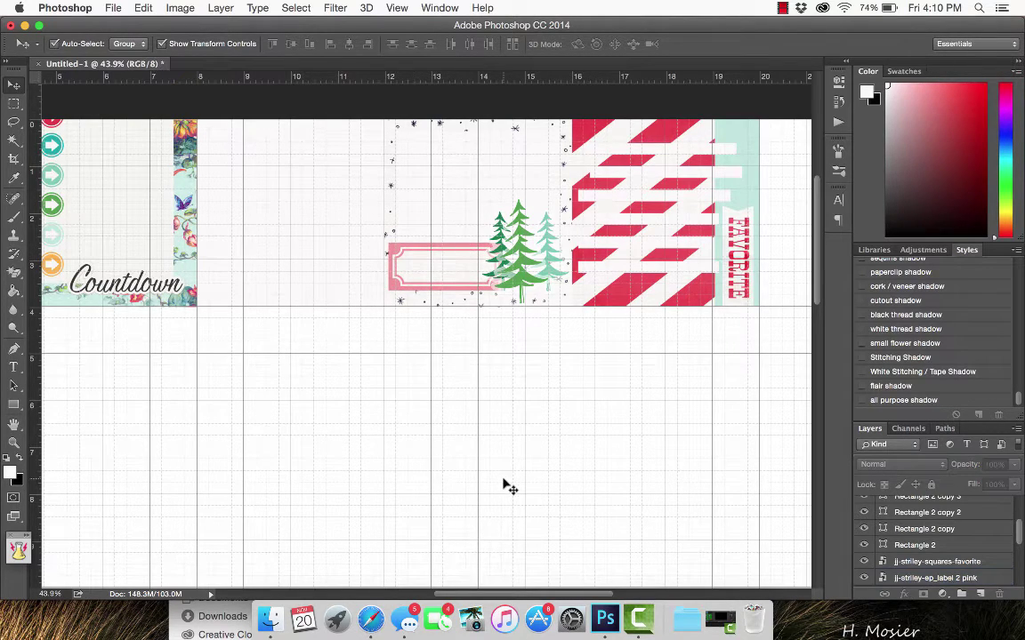
Move the whole row of squares 4 inches to the right to free the first square
{"action": "scroll", "coordinate": [521, 233], "scroll_direction": "down", "scroll_amount": 5}
{"action": "scroll", "coordinate": [76, 132], "scroll_direction": "left", "scroll_amount": 2}
{"action": "left_click_drag", "start_coordinate": [77, 132], "coordinate": [676, 323]}
{"action": "left_click_drag", "start_coordinate": [611, 243], "coordinate": [722, 244]}
{"action": "left_click", "coordinate": [639, 131]}
Place the cork santa from the jj-striley-christmasmini folder in the free first square of the row
{"action": "scroll", "coordinate": [191, 276], "scroll_direction": "up", "scroll_amount": 5}
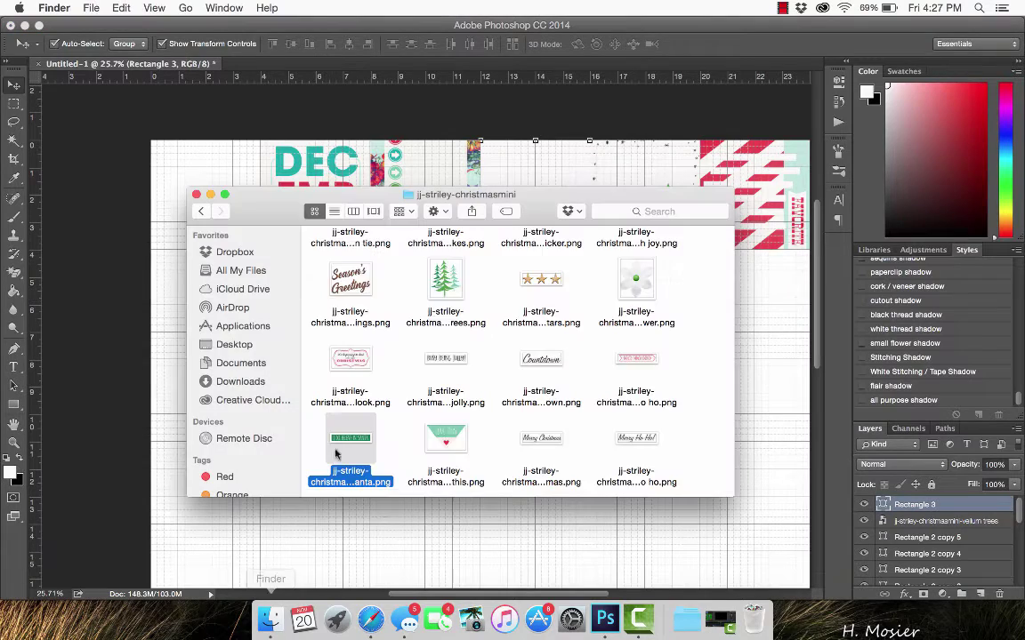
{"action": "scroll", "coordinate": [444, 373], "scroll_direction": "up", "scroll_amount": 5}
{"action": "left_click", "coordinate": [436, 372]}
{"action": "left_click_drag", "start_coordinate": [436, 371], "coordinate": [316, 567]}
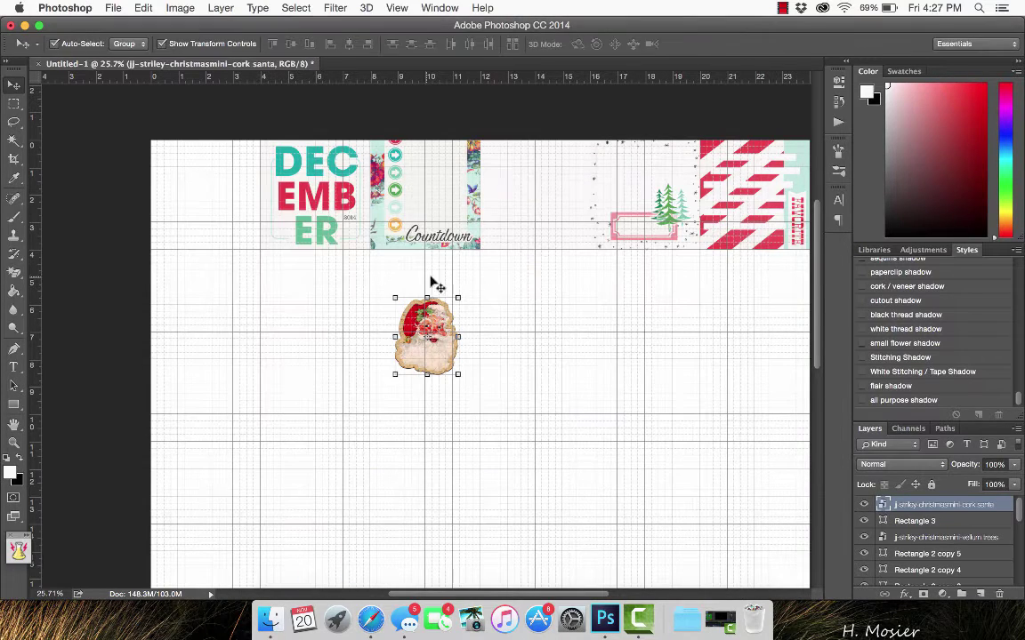
{"action": "key", "text": "Return"}
{"action": "left_click_drag", "start_coordinate": [442, 348], "coordinate": [219, 198]}
Place the green "I do believe in Santa" word strip across the lower part of the cork santa
{"action": "left_click", "coordinate": [271, 620]}
{"action": "scroll", "coordinate": [330, 364], "scroll_direction": "down", "scroll_amount": 5}
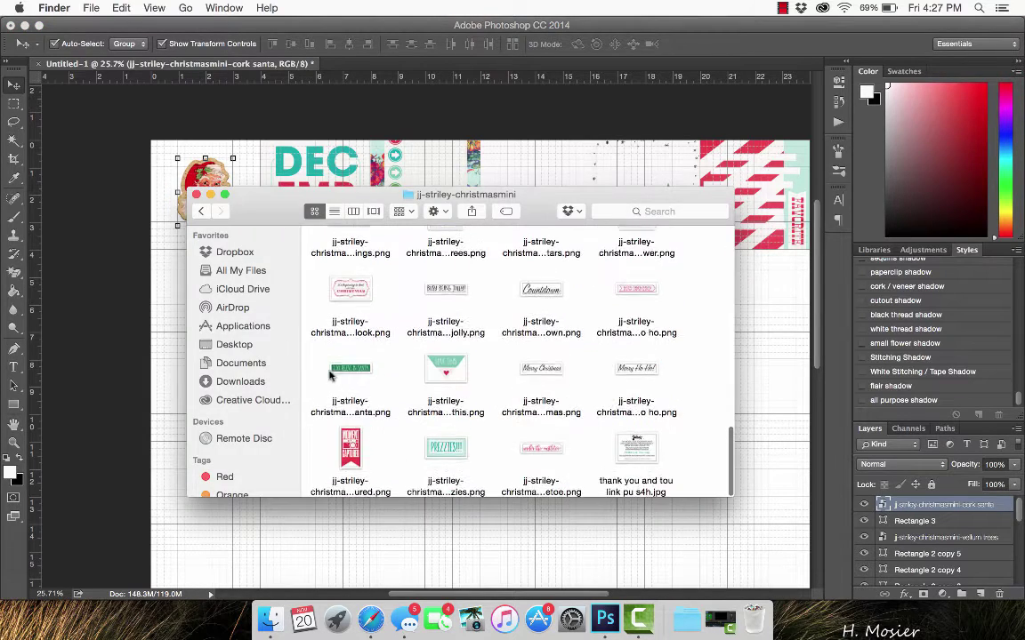
{"action": "left_click_drag", "start_coordinate": [329, 375], "coordinate": [294, 534]}
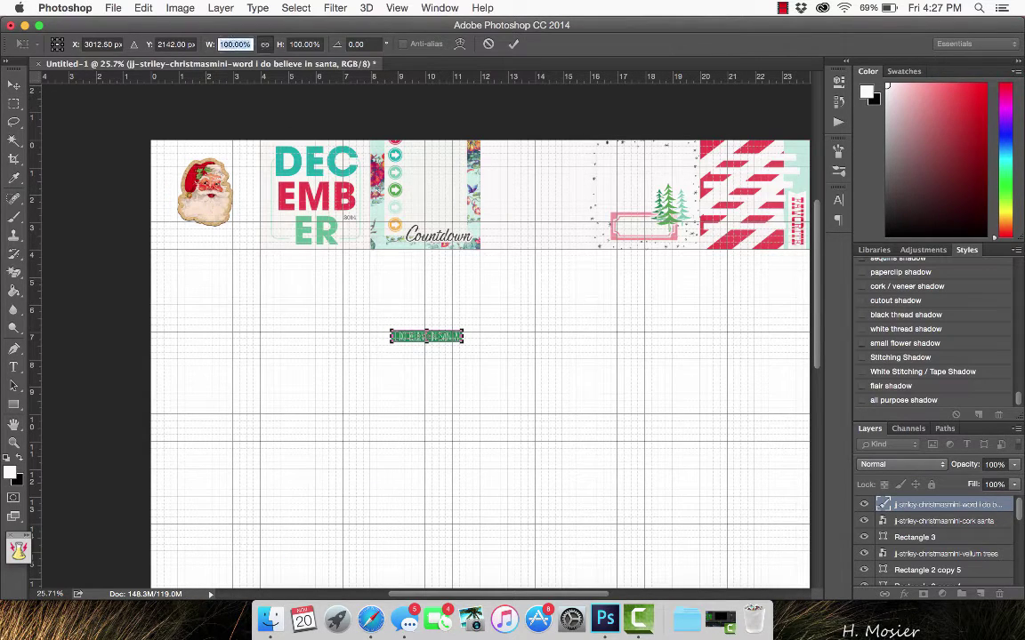
{"action": "key", "text": "Return"}
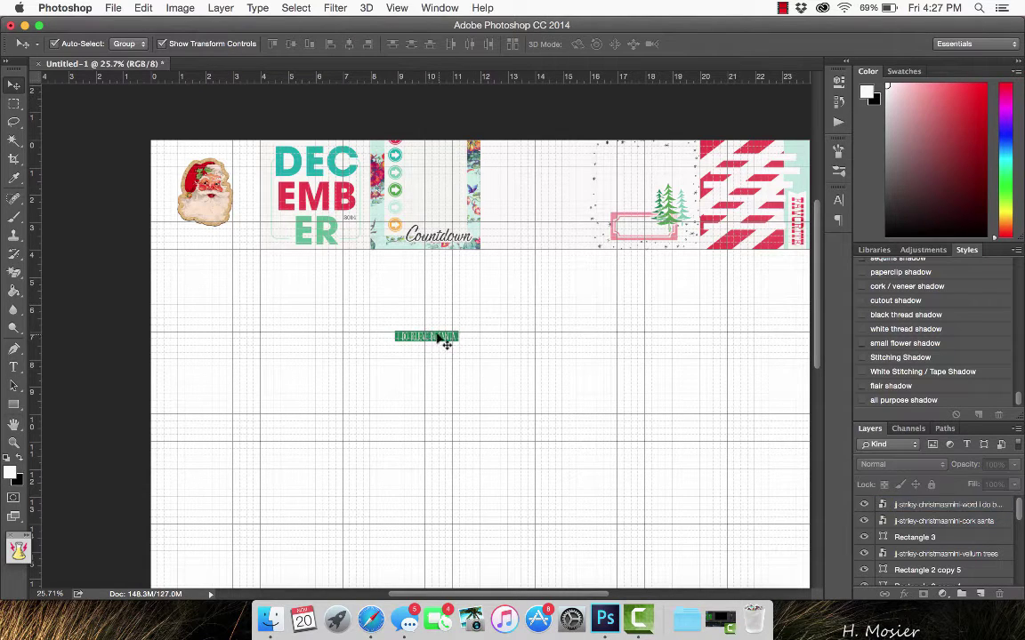
{"action": "left_click_drag", "start_coordinate": [442, 337], "coordinate": [221, 214]}
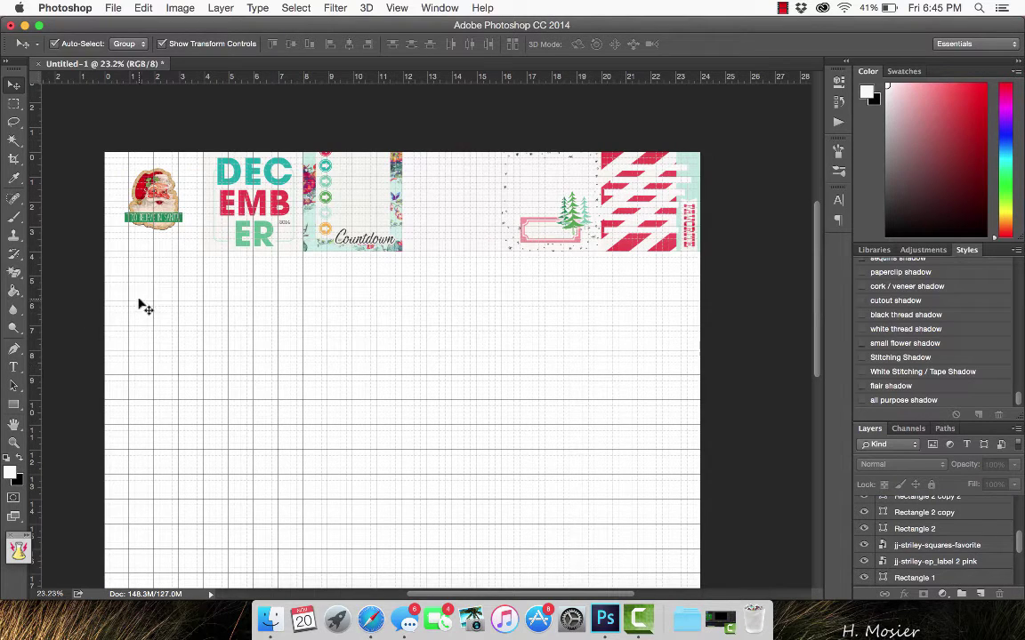
Draw two white squares of 1200 by 1200 px side by side at the start of the second row
{"action": "key", "text": "u"}
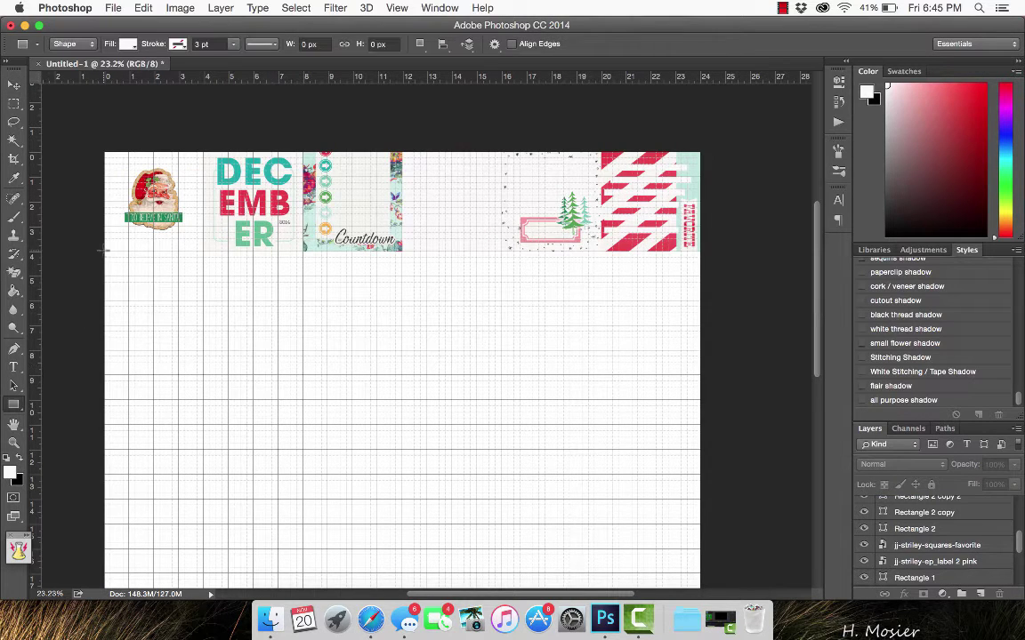
{"action": "left_click_drag", "start_coordinate": [105, 252], "coordinate": [204, 350]}
{"action": "left_click", "coordinate": [799, 78]}
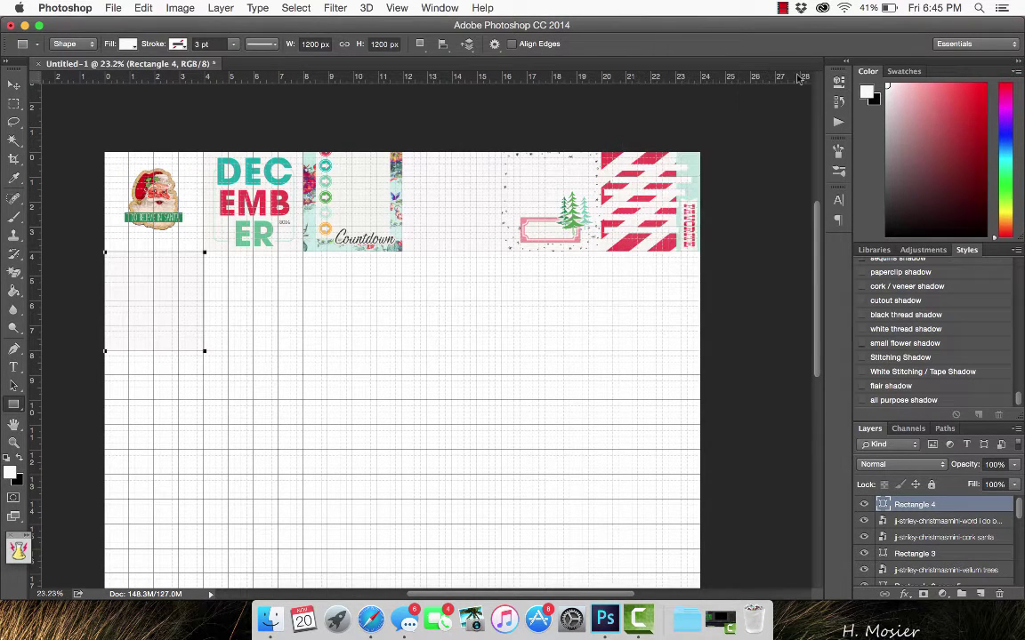
{"action": "left_click_drag", "start_coordinate": [204, 252], "coordinate": [302, 351]}
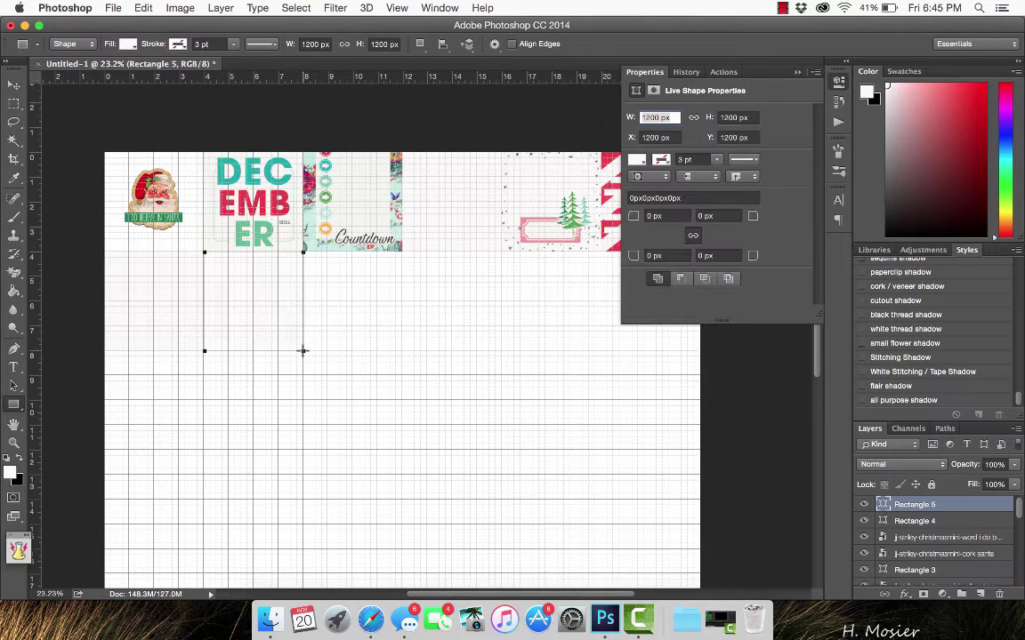
{"action": "left_click", "coordinate": [796, 74]}
Place the jj-striley-christmasmini santa alt paper, scale it to 75% and align its top-left corner with the second row's start
{"action": "left_click", "coordinate": [272, 616]}
{"action": "scroll", "coordinate": [498, 366], "scroll_direction": "up", "scroll_amount": 5}
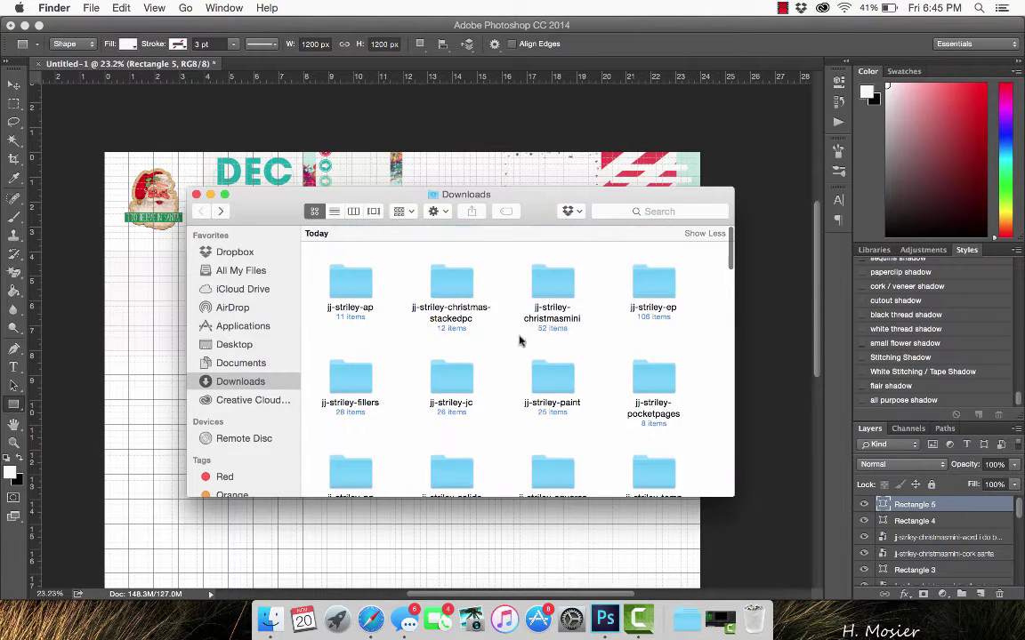
{"action": "double_click", "coordinate": [555, 287]}
{"action": "double_click", "coordinate": [365, 367]}
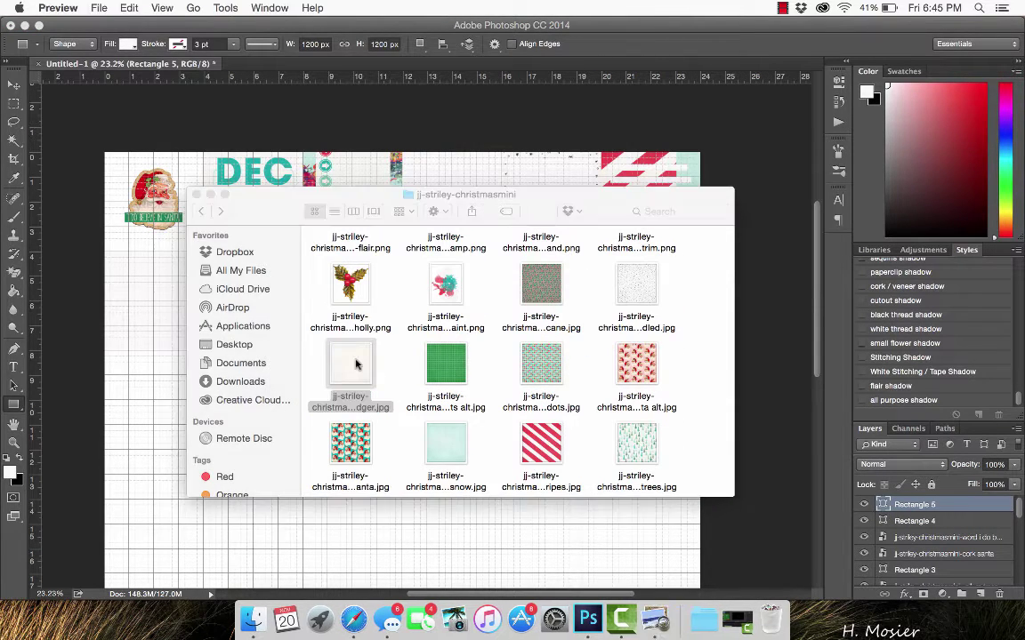
{"action": "key", "text": "super+w"}
{"action": "left_click_drag", "start_coordinate": [646, 371], "coordinate": [165, 480]}
{"action": "left_click_drag", "start_coordinate": [363, 224], "coordinate": [188, 286]}
{"action": "type", "text": "75"}
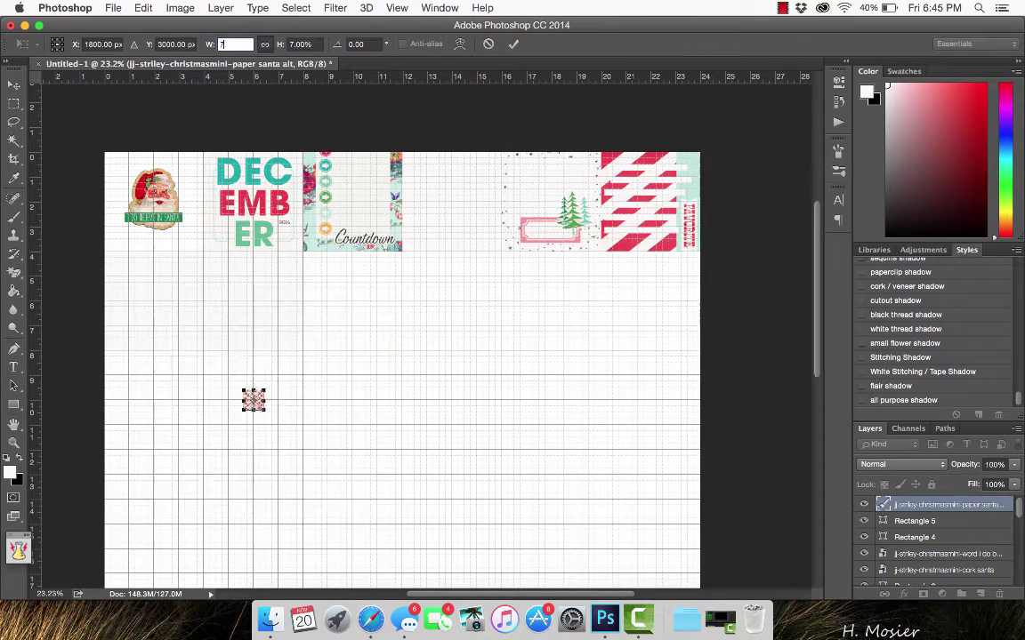
{"action": "left_click_drag", "start_coordinate": [209, 374], "coordinate": [169, 335]}
{"action": "key", "text": "Return"}
Try to clip the Santa paper to the second square of the second row
{"action": "right_click", "coordinate": [942, 504]}
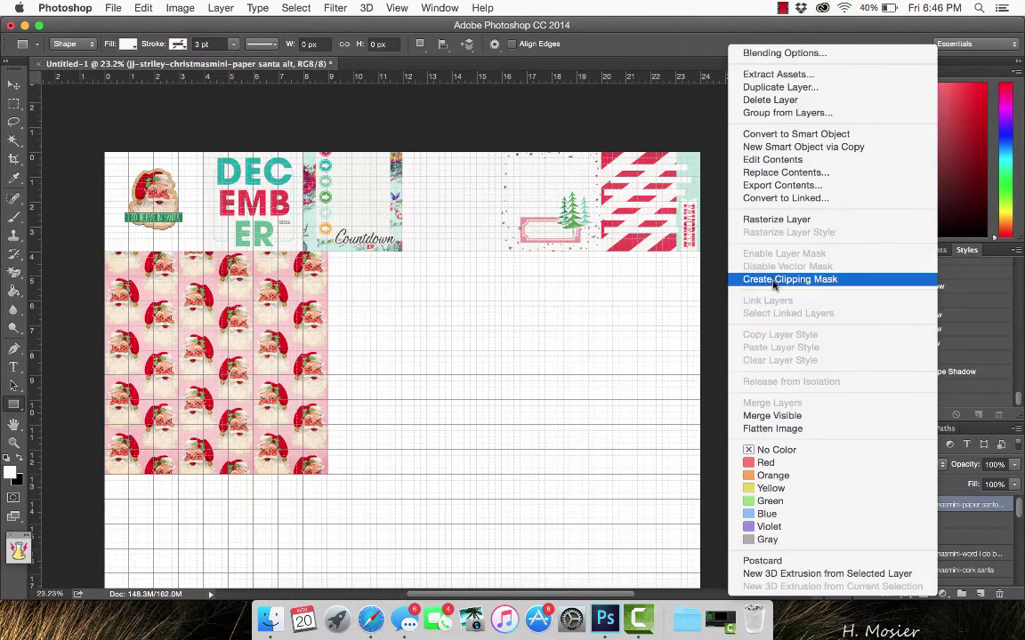
{"action": "left_click", "coordinate": [772, 281]}
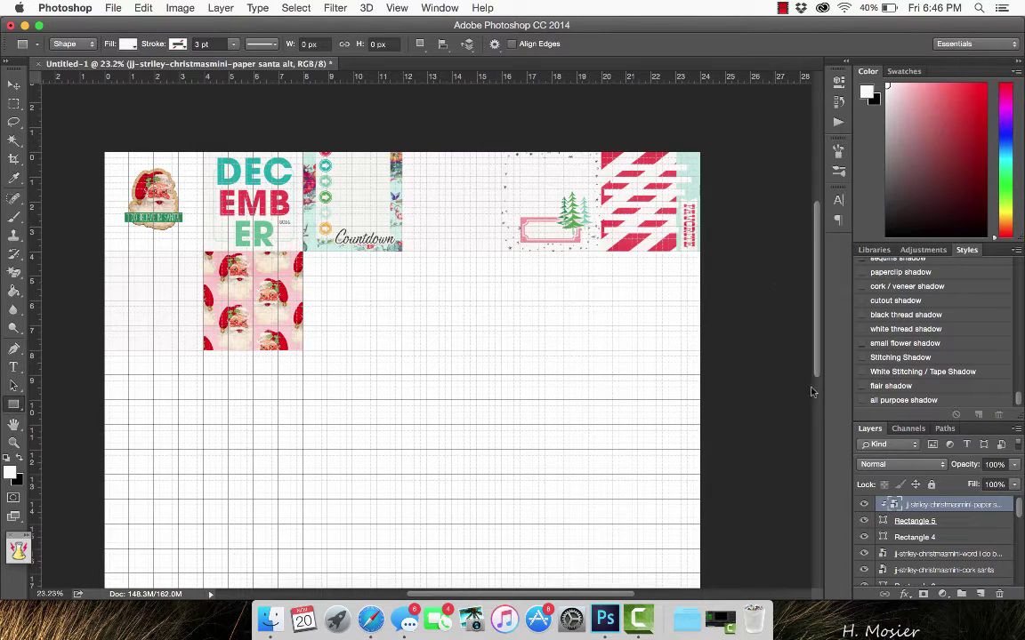
{"action": "key", "text": "super+z"}
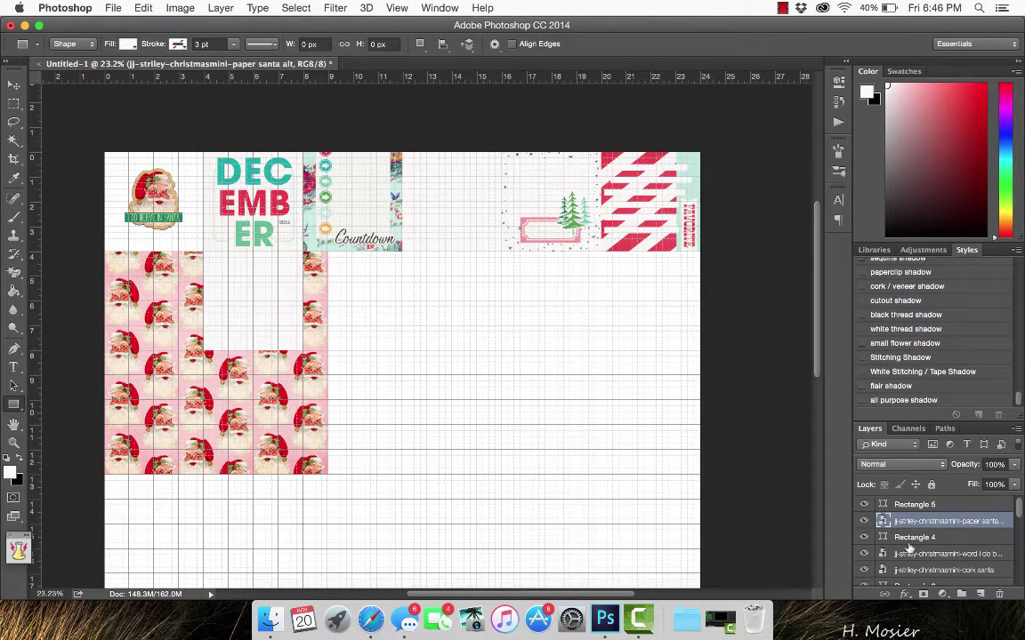
Clip the Santa paper to the first square of the second row and merge the paper with that square
{"action": "right_click", "coordinate": [908, 547]}
{"action": "left_click", "coordinate": [751, 276]}
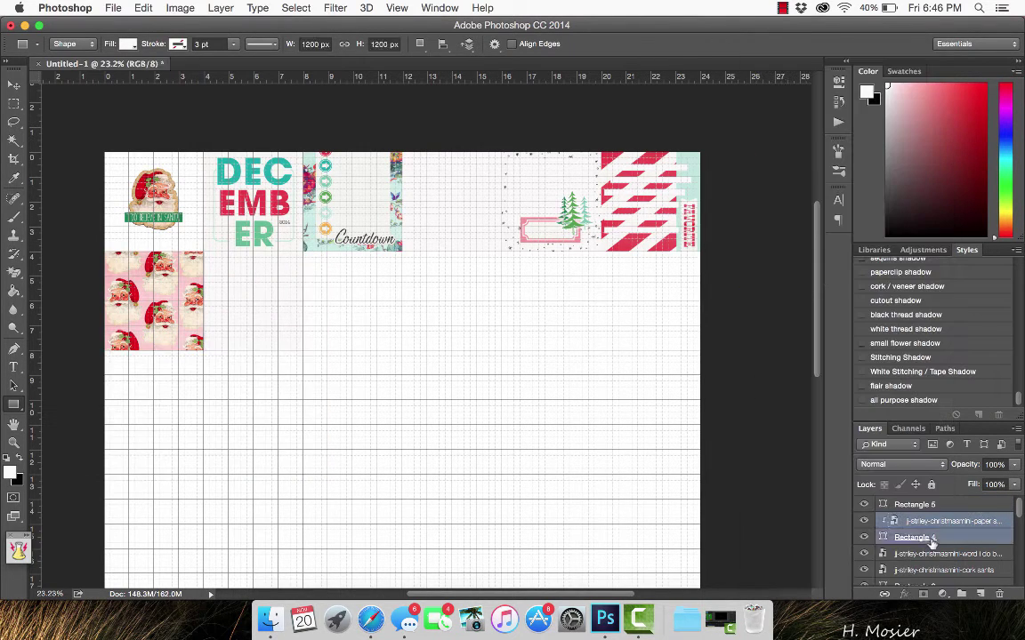
{"action": "right_click", "coordinate": [931, 540]}
{"action": "left_click", "coordinate": [886, 407]}
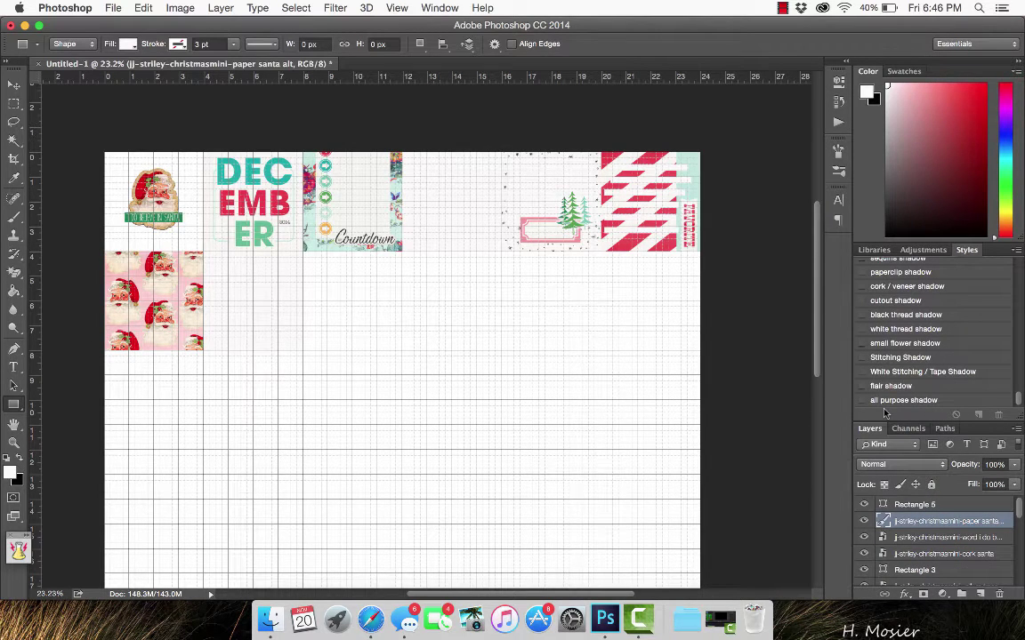
Select the white second square of the second row and switch to Finder to browse the jj-striley-christmasmini papers
{"action": "left_click", "coordinate": [13, 85]}
{"action": "left_click", "coordinate": [242, 297]}
{"action": "left_click", "coordinate": [270, 620]}
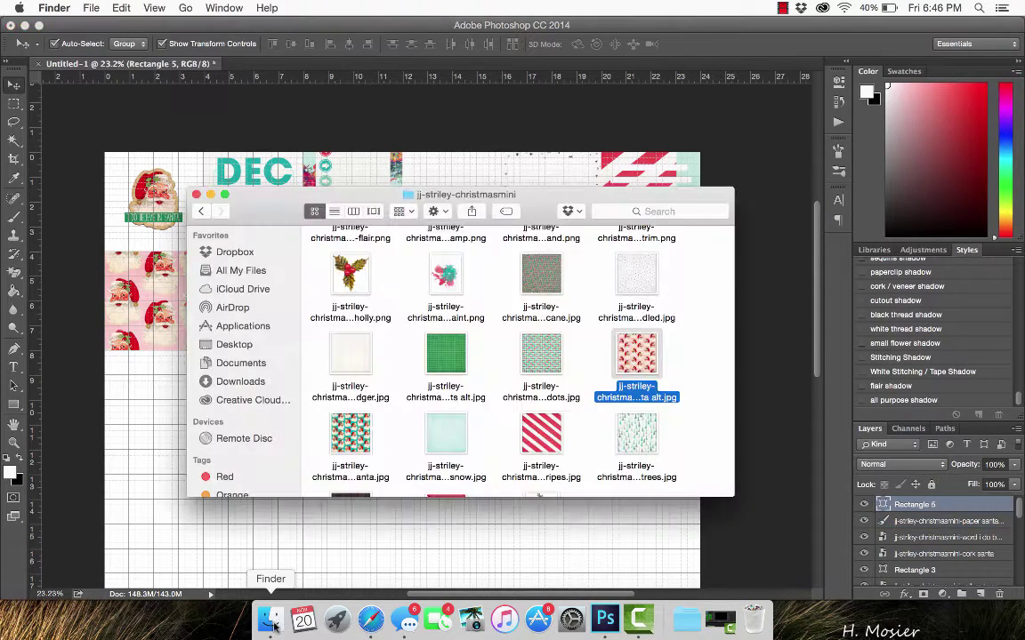
{"action": "scroll", "coordinate": [486, 419], "scroll_direction": "down", "scroll_amount": 3}
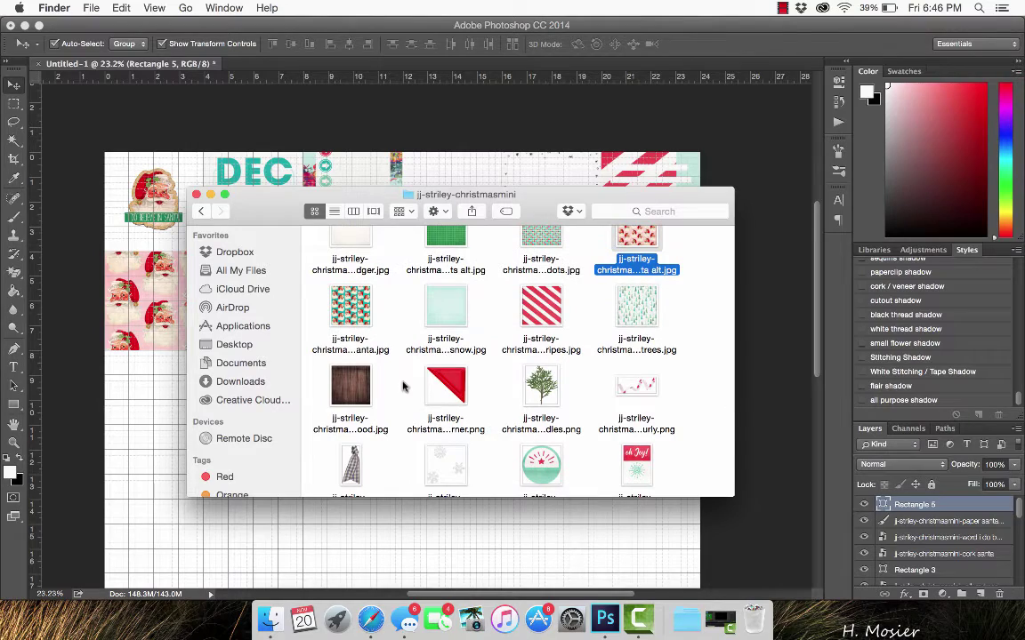
{"action": "left_click_drag", "start_coordinate": [343, 383], "coordinate": [151, 462]}
{"action": "left_click_drag", "start_coordinate": [365, 224], "coordinate": [331, 307]}
{"action": "key", "text": "Escape"}
{"action": "key", "text": "super+Tab"}
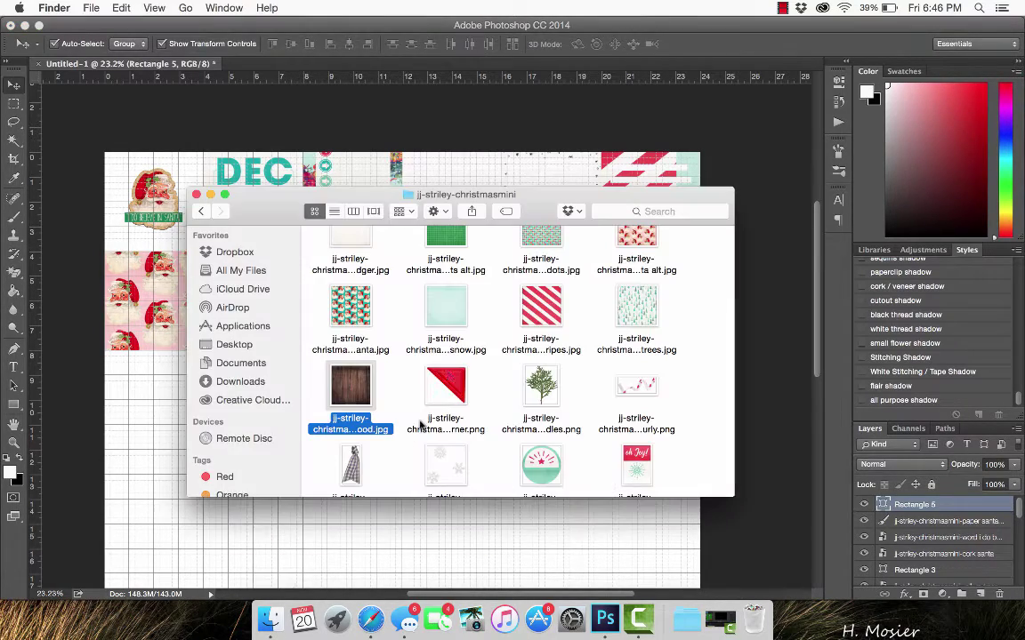
Place the jj-striley-christmasmini snow paper and align its top-left corner with the second square of the second row
{"action": "left_click_drag", "start_coordinate": [446, 307], "coordinate": [165, 563]}
{"action": "key", "text": "Return"}
{"action": "left_click_drag", "start_coordinate": [366, 229], "coordinate": [341, 301]}
Clip the snow paper to the second square of the second row and merge the two layers
{"action": "right_click", "coordinate": [927, 507]}
{"action": "left_click", "coordinate": [846, 281]}
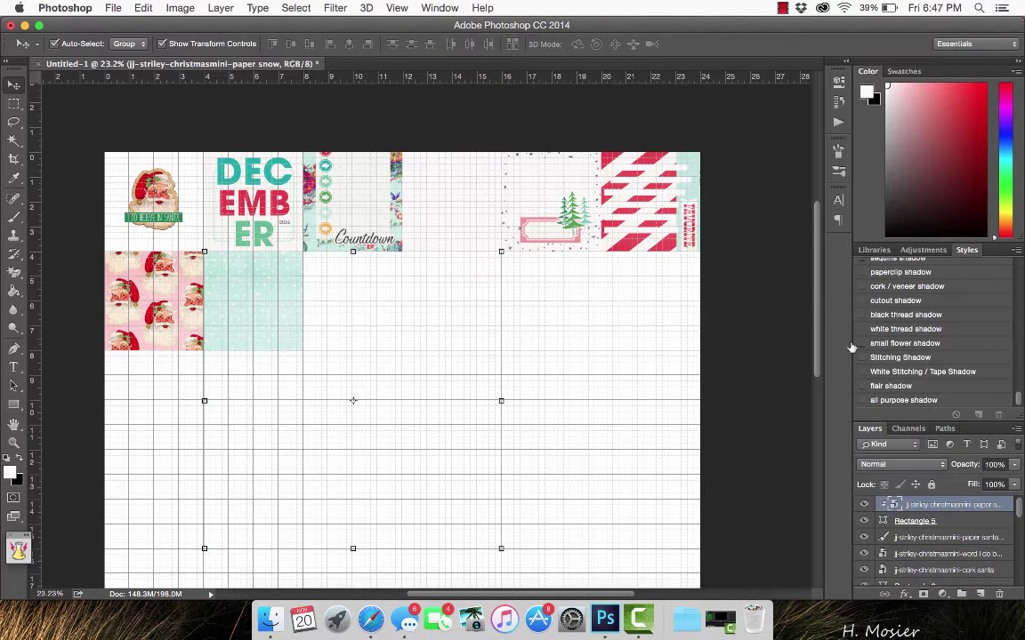
{"action": "left_click", "coordinate": [916, 521], "text": "shift"}
{"action": "right_click", "coordinate": [916, 521]}
{"action": "left_click", "coordinate": [811, 403]}
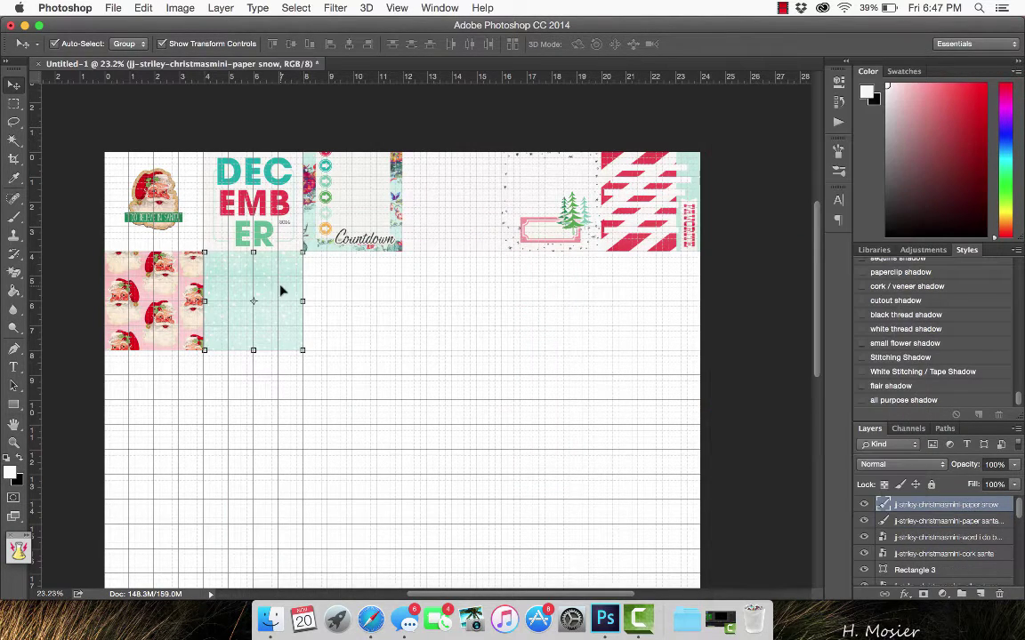
Swap the two papers in the second row so the snow paper comes first and the Santa paper second
{"action": "left_click_drag", "start_coordinate": [281, 290], "coordinate": [272, 420]}
{"action": "left_click_drag", "start_coordinate": [169, 293], "coordinate": [265, 293]}
{"action": "left_click_drag", "start_coordinate": [272, 452], "coordinate": [184, 325]}
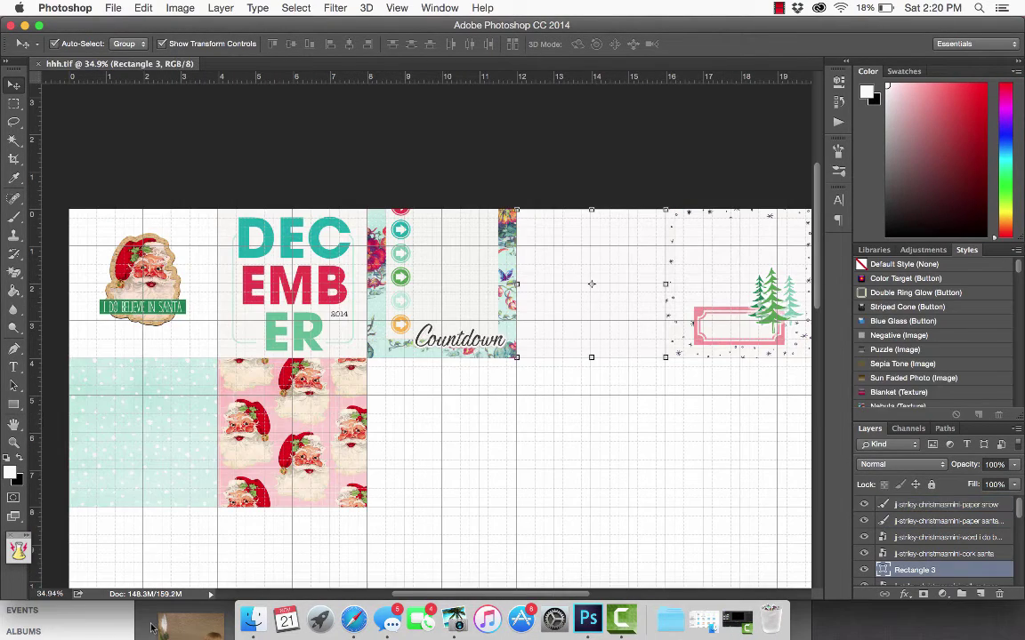
Bring the family tree-farm photo from the iPhoto library into the layout and preview it fitted in RadLab
{"action": "left_click", "coordinate": [152, 628]}
{"action": "left_click_drag", "start_coordinate": [190, 544], "coordinate": [589, 424]}
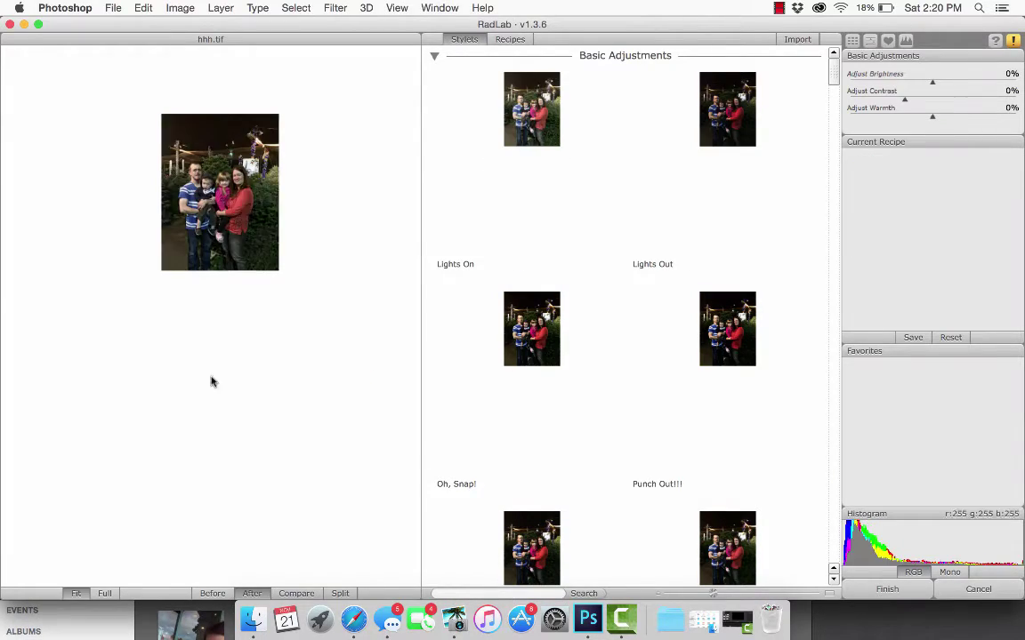
{"action": "left_click", "coordinate": [104, 594]}
{"action": "left_click", "coordinate": [77, 594]}
{"action": "left_click", "coordinate": [105, 594]}
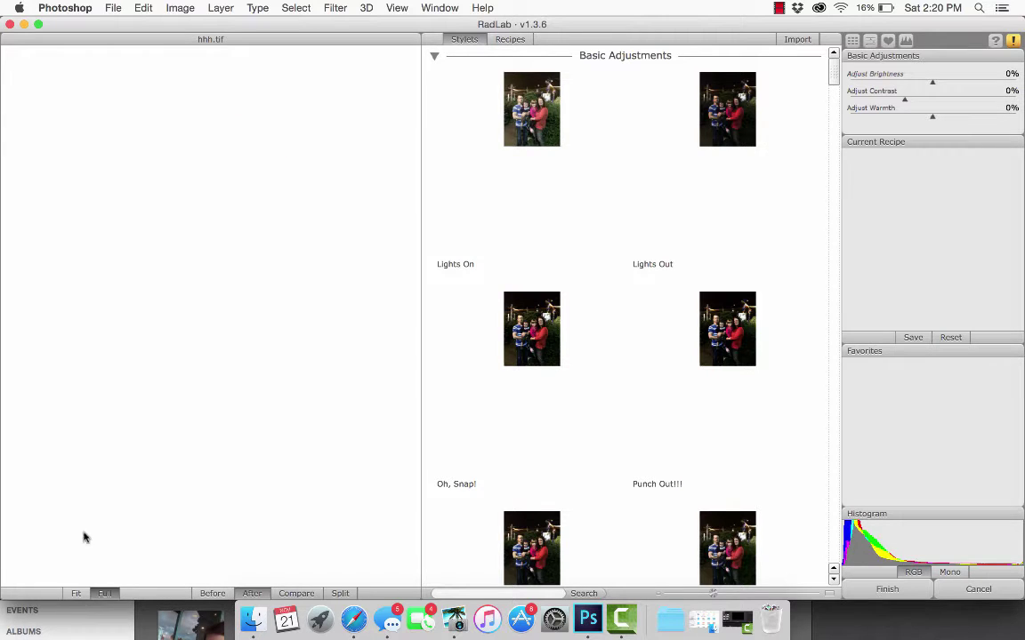
{"action": "left_click", "coordinate": [77, 593]}
Add the Lights On stylet at 100% and the Punch Out!!! stylet at 49% to the photo's recipe
{"action": "left_click", "coordinate": [552, 110]}
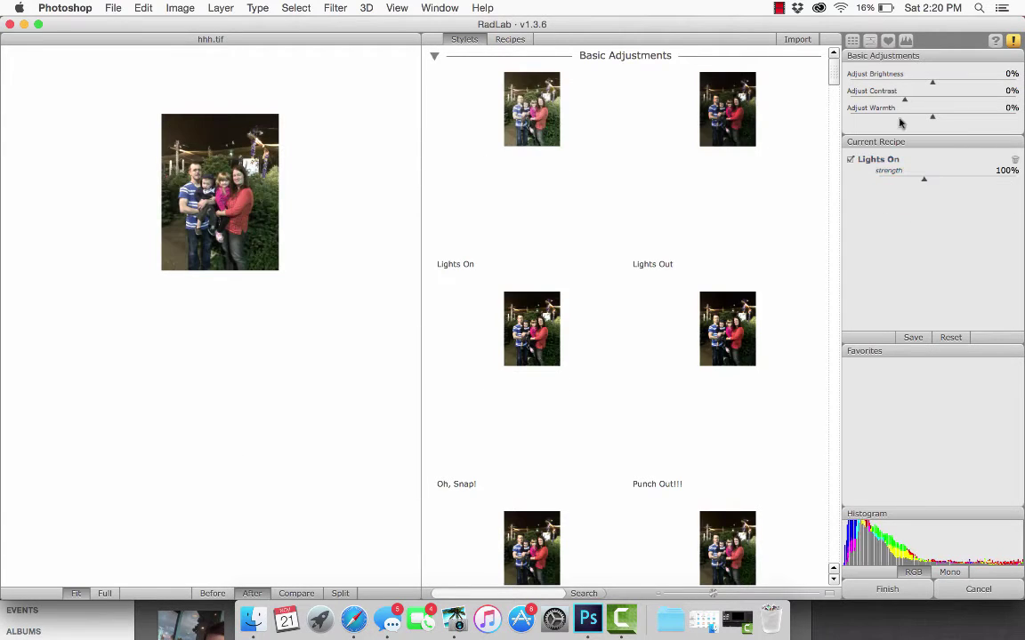
{"action": "left_click_drag", "start_coordinate": [833, 69], "coordinate": [834, 87]}
{"action": "left_click_drag", "start_coordinate": [708, 598], "coordinate": [758, 593]}
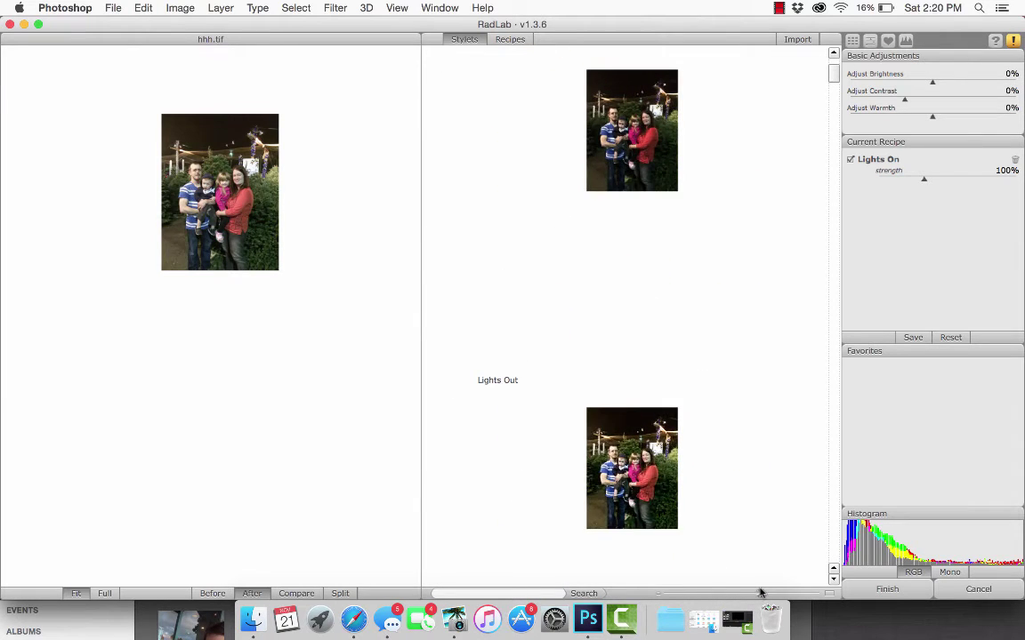
{"action": "left_click", "coordinate": [670, 426]}
{"action": "left_click_drag", "start_coordinate": [947, 209], "coordinate": [910, 211]}
Compare further stylets and add Go Go Saturation! at 37% strength to the recipe
{"action": "scroll", "coordinate": [798, 301], "scroll_direction": "down", "scroll_amount": 3}
{"action": "scroll", "coordinate": [798, 301], "scroll_direction": "down", "scroll_amount": 20}
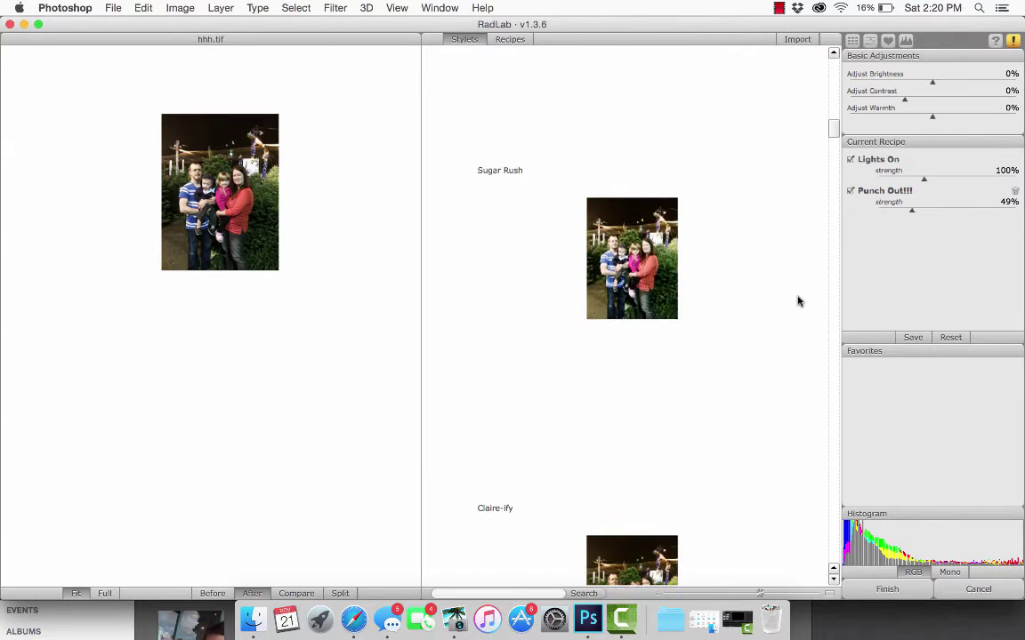
{"action": "scroll", "coordinate": [801, 332], "scroll_direction": "down", "scroll_amount": 15}
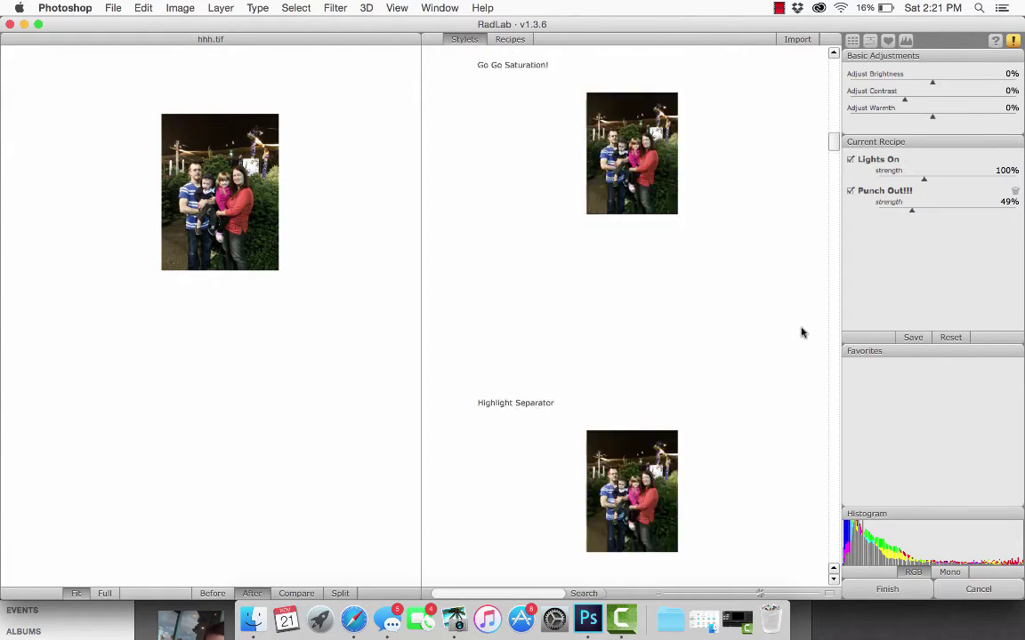
{"action": "scroll", "coordinate": [801, 332], "scroll_direction": "up", "scroll_amount": 15}
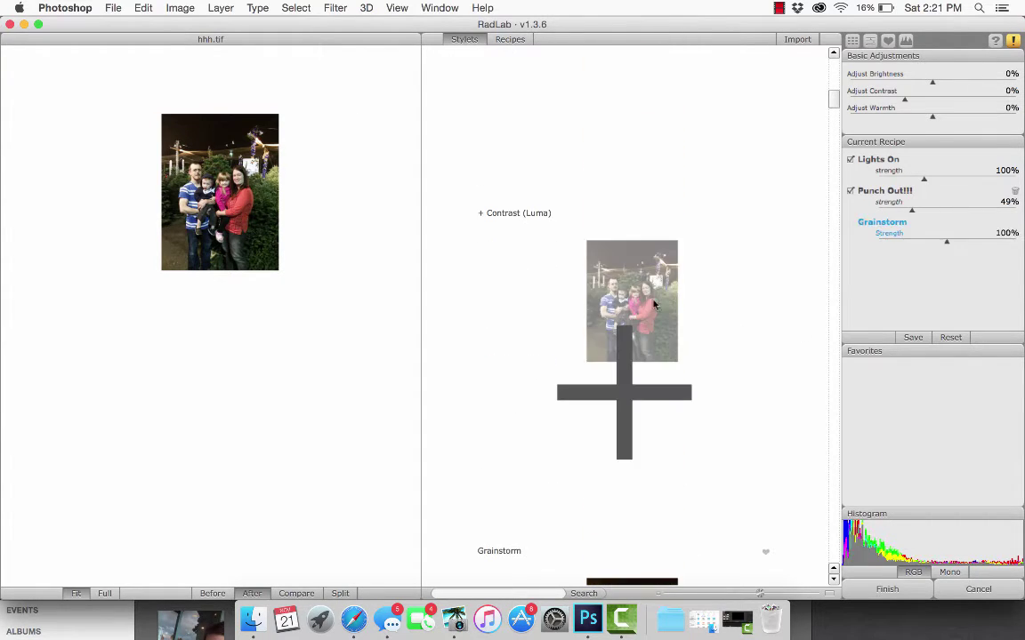
{"action": "scroll", "coordinate": [770, 429], "scroll_direction": "down", "scroll_amount": 15}
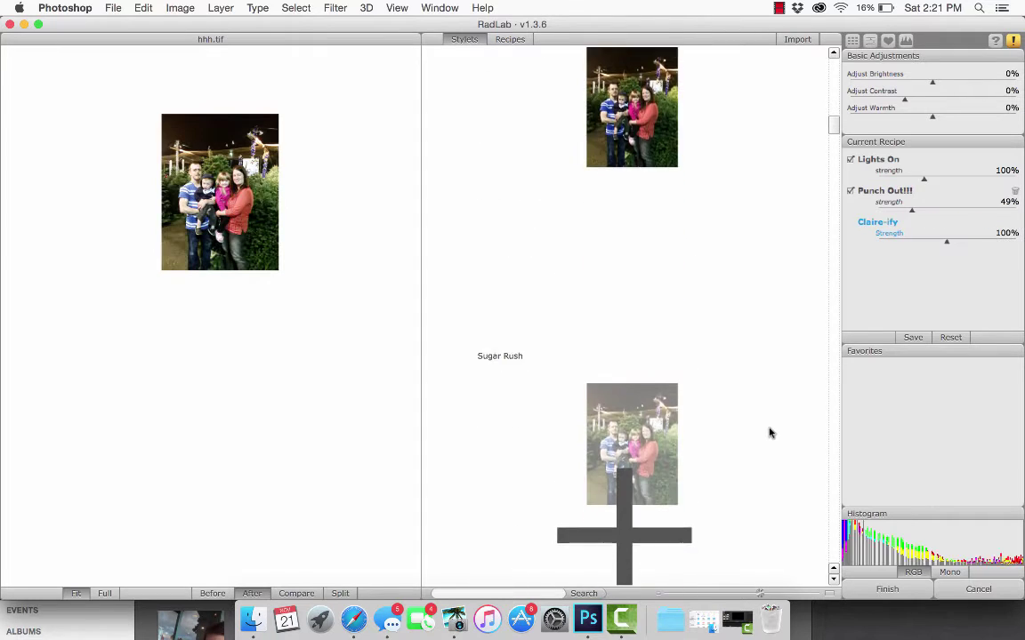
{"action": "left_click", "coordinate": [634, 447]}
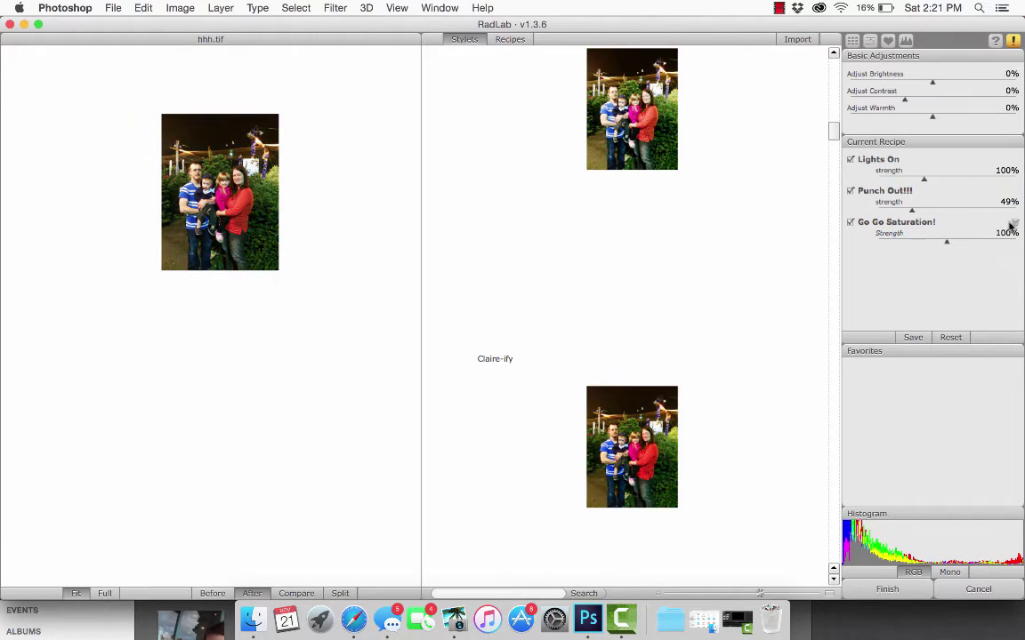
{"action": "scroll", "coordinate": [784, 393], "scroll_direction": "down", "scroll_amount": 3}
{"action": "scroll", "coordinate": [783, 393], "scroll_direction": "up", "scroll_amount": 6}
Add the Claire-ify stylet at a reduced strength and apply the finished recipe to the photo
{"action": "left_click", "coordinate": [640, 309]}
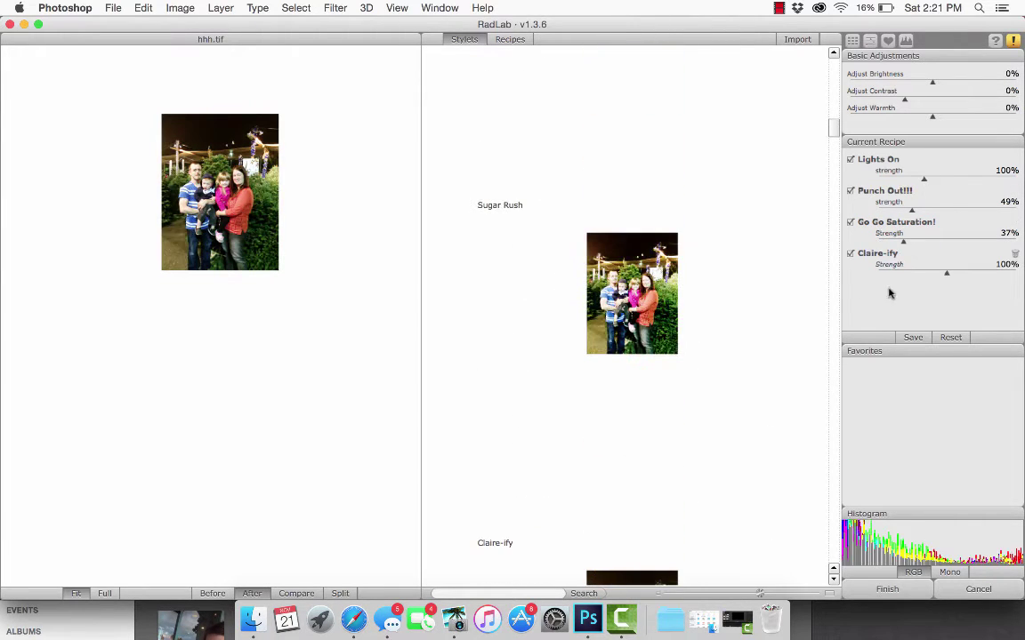
{"action": "left_click", "coordinate": [914, 273]}
{"action": "left_click", "coordinate": [897, 590]}
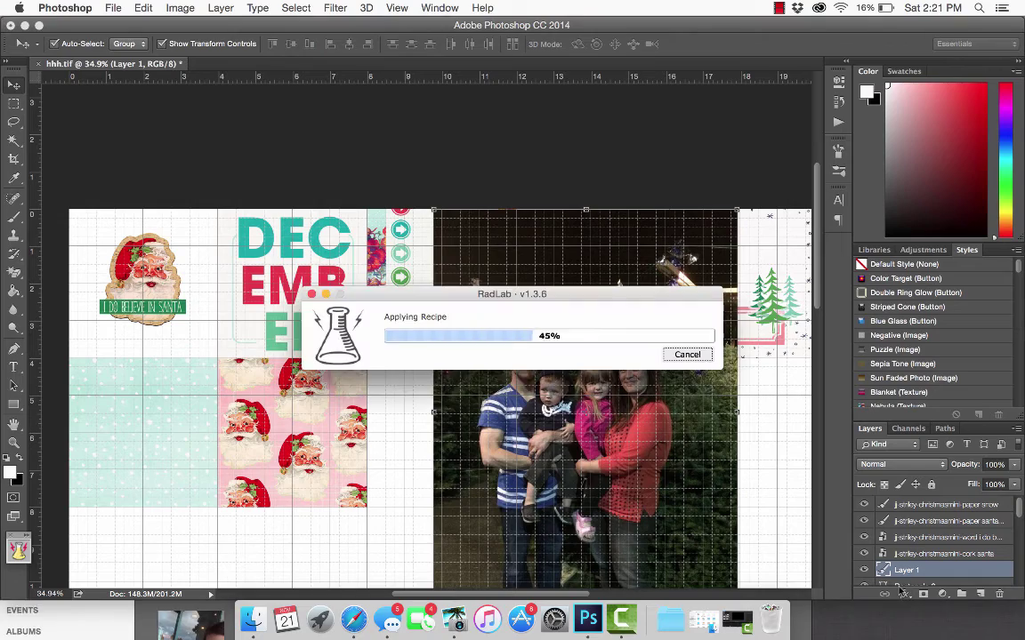
Scale the family photo proportionally to about 49% so it is as wide as one layout square
{"action": "left_click_drag", "start_coordinate": [636, 324], "coordinate": [700, 321]}
{"action": "left_click", "coordinate": [396, 7]}
{"action": "left_click", "coordinate": [324, 87]}
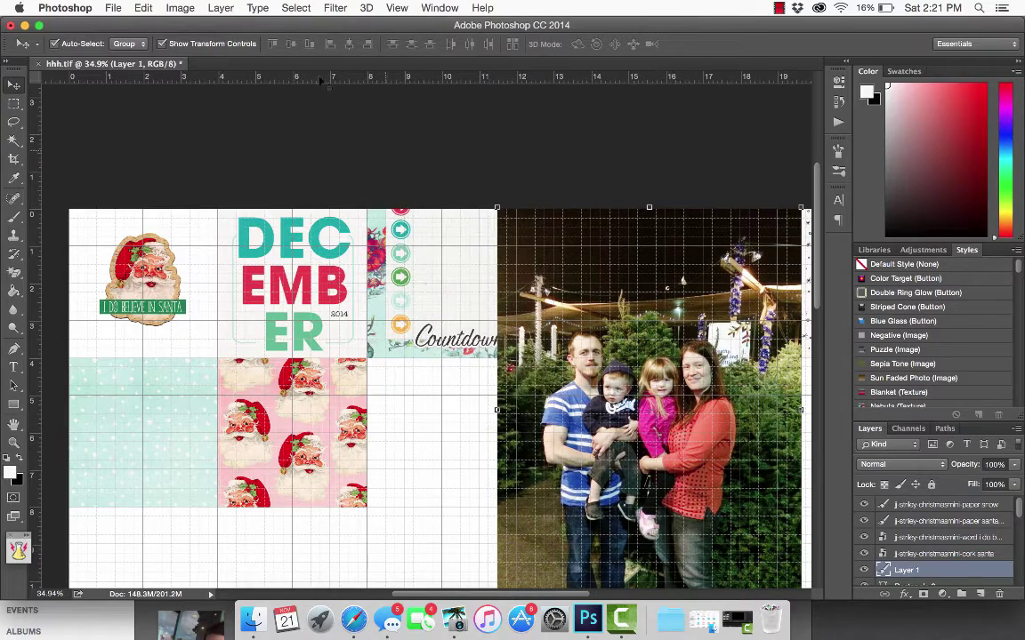
{"action": "key", "text": "super+t"}
{"action": "key", "text": "super+0"}
{"action": "left_click_drag", "start_coordinate": [578, 315], "coordinate": [478, 222]}
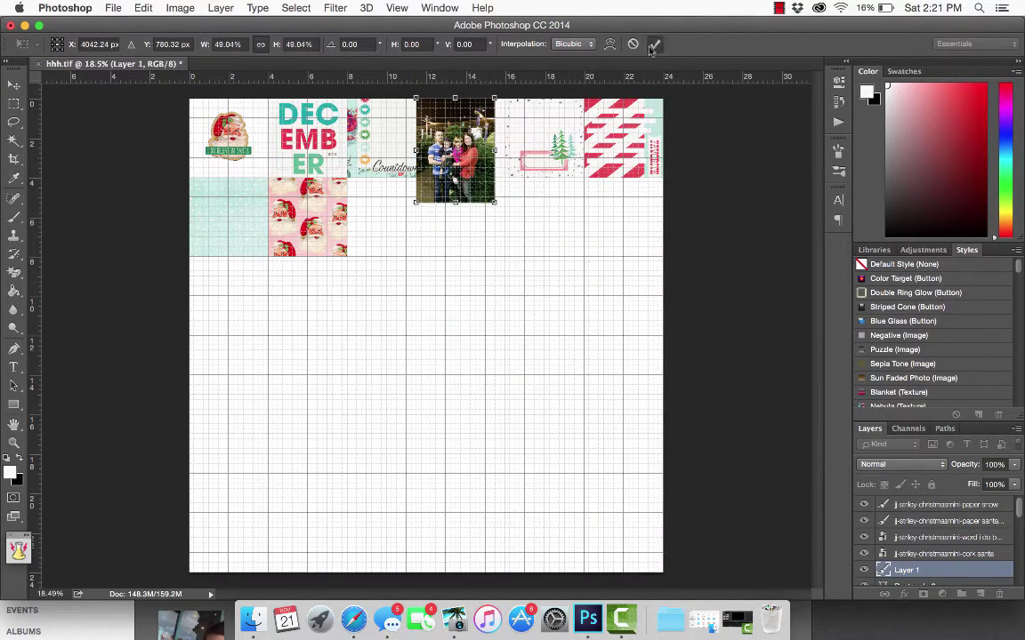
{"action": "key", "text": "Return"}
Position the family photo over the fourth square of the first row and clip it to that square
{"action": "left_click_drag", "start_coordinate": [472, 112], "coordinate": [481, 98]}
{"action": "right_click", "coordinate": [921, 569]}
{"action": "left_click", "coordinate": [770, 244]}
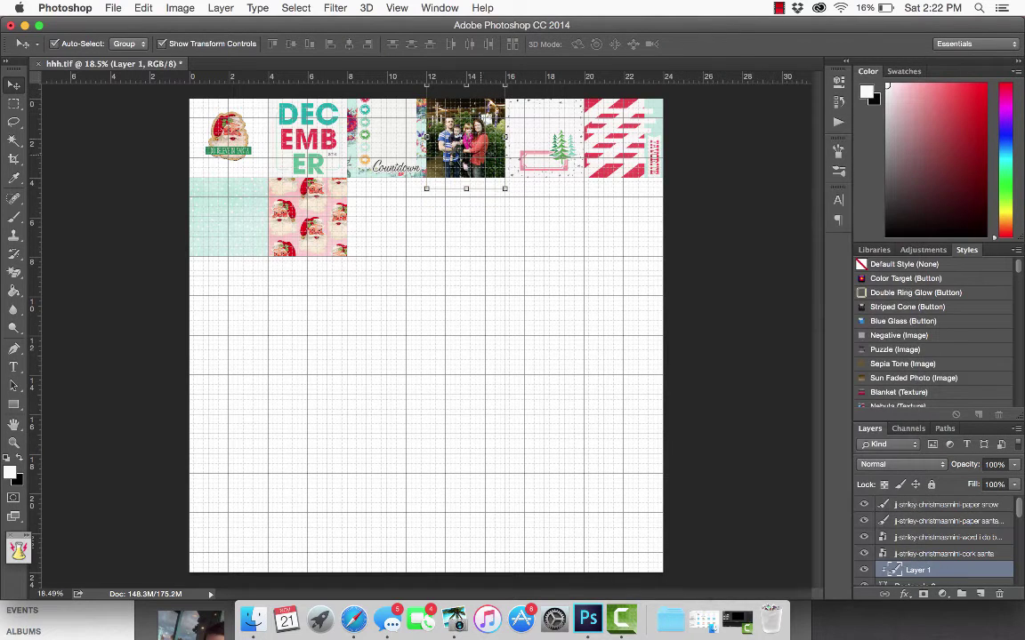
Merge the family photo with its square and add a white 50 px stroke inside its edges
{"action": "left_click", "coordinate": [926, 530], "text": "shift"}
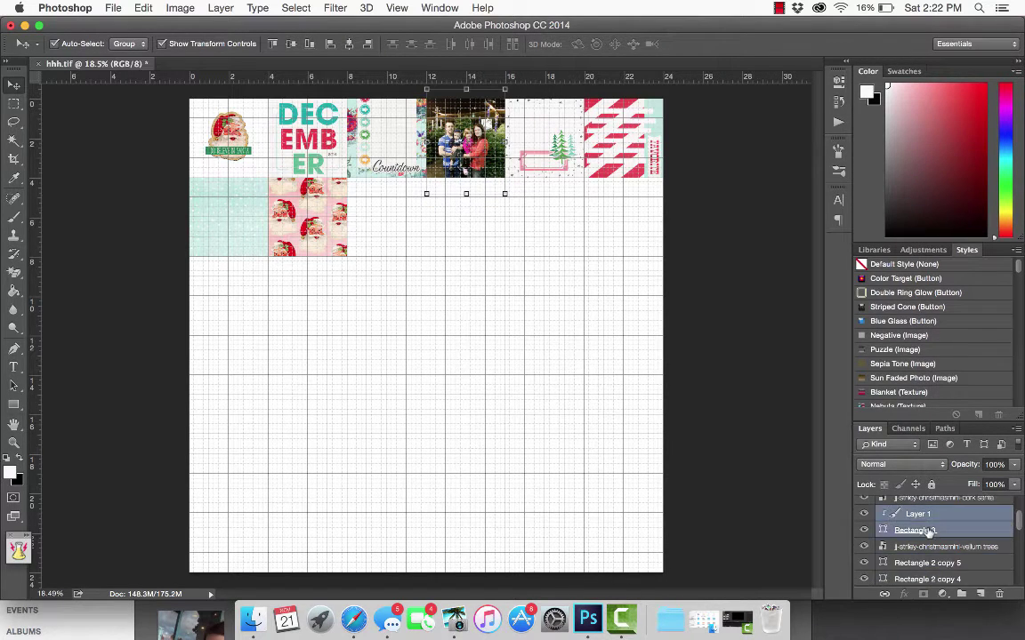
{"action": "right_click", "coordinate": [926, 530]}
{"action": "left_click", "coordinate": [773, 403]}
{"action": "left_click", "coordinate": [143, 7]}
{"action": "left_click", "coordinate": [184, 235]}
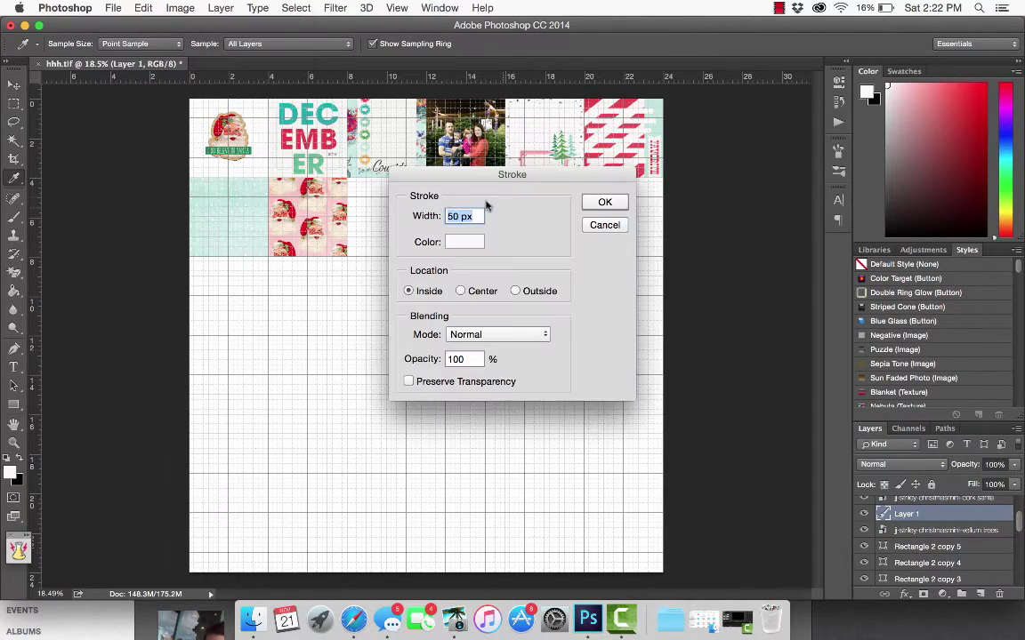
{"action": "left_click", "coordinate": [604, 201]}
Hide the grid and shift the journal card with the arrows down until its red top arrow is fully inside the square
{"action": "left_click", "coordinate": [526, 285]}
{"action": "key", "text": "super+apostrophe"}
{"action": "scroll", "coordinate": [525, 281], "scroll_direction": "up", "scroll_amount": 8}
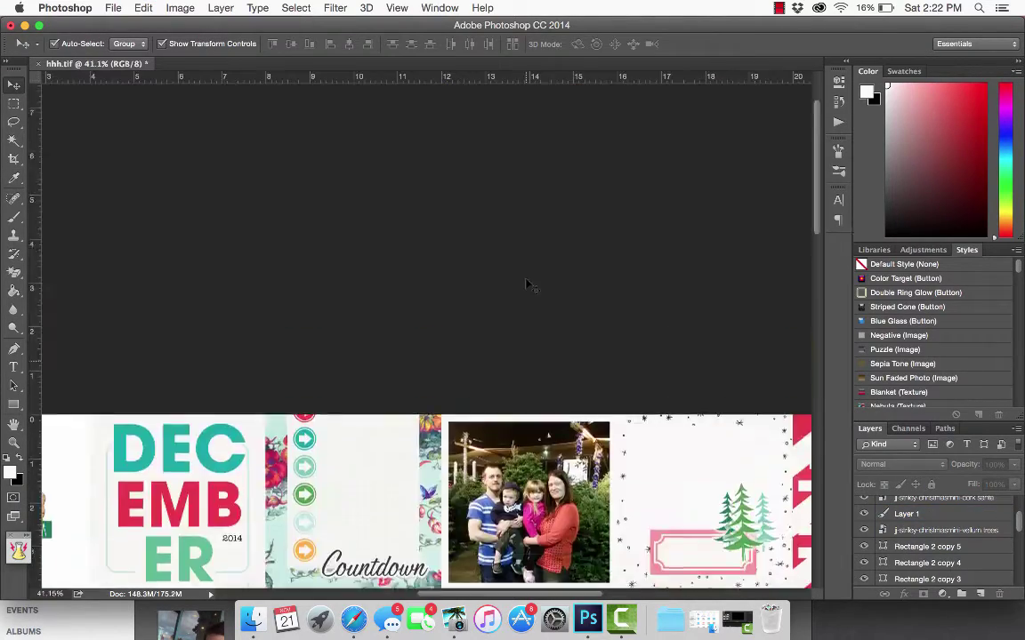
{"action": "scroll", "coordinate": [527, 283], "scroll_direction": "down", "scroll_amount": 5}
{"action": "scroll", "coordinate": [527, 276], "scroll_direction": "right", "scroll_amount": 2}
{"action": "scroll", "coordinate": [528, 260], "scroll_direction": "left", "scroll_amount": 4}
{"action": "scroll", "coordinate": [531, 263], "scroll_direction": "down", "scroll_amount": 5}
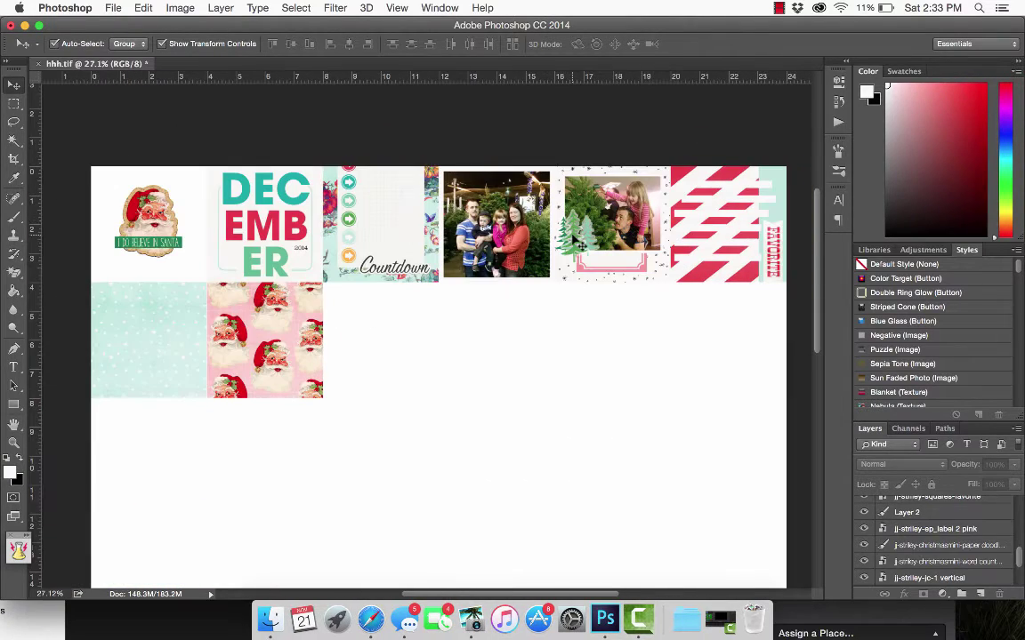
{"action": "left_click_drag", "start_coordinate": [412, 213], "coordinate": [409, 227]}
Set the Type tool's font to American Typewriter Regular for journaling on the Countdown card
{"action": "left_click", "coordinate": [14, 366]}
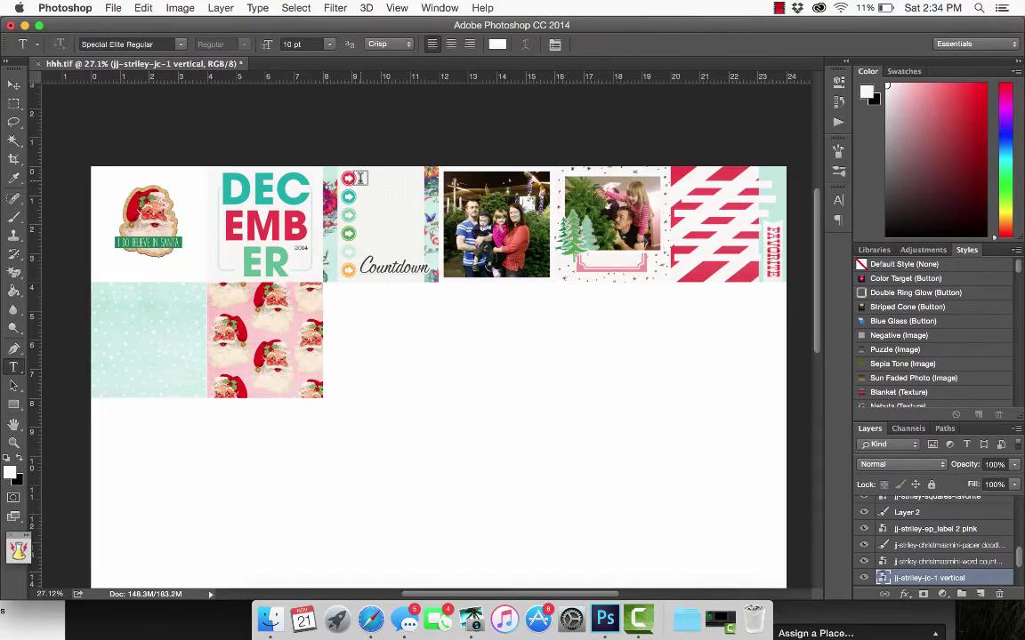
{"action": "scroll", "coordinate": [361, 178], "scroll_direction": "up", "scroll_amount": 8}
{"action": "scroll", "coordinate": [363, 166], "scroll_direction": "up", "scroll_amount": 4}
{"action": "left_click", "coordinate": [153, 41]}
{"action": "type", "text": "thee"}
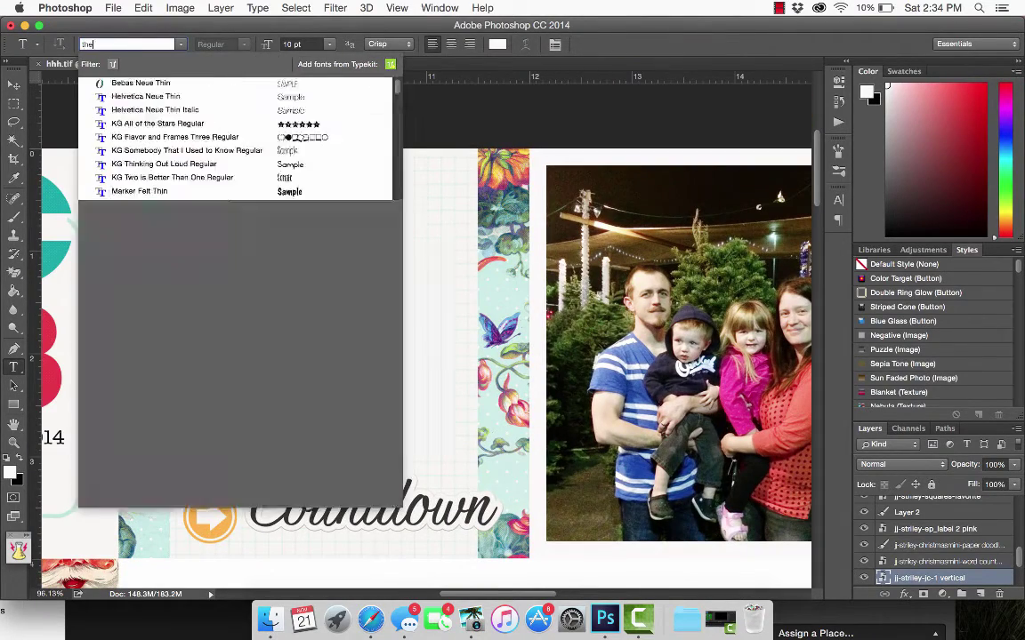
{"action": "key", "text": "BackSpace"}
{"action": "key", "text": "BackSpace"}
{"action": "key", "text": "BackSpace"}
{"action": "type", "text": "amer"}
{"action": "left_click", "coordinate": [178, 137]}
Start a text beside the red arrow on the Countdown card and set its color to dark gray
{"action": "left_click", "coordinate": [253, 191]}
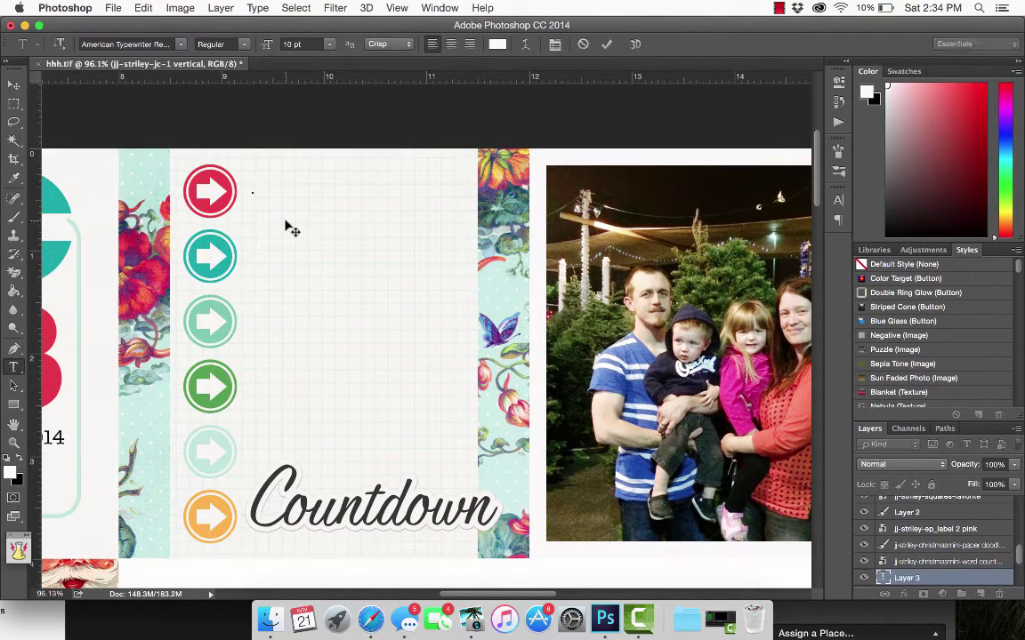
{"action": "left_click", "coordinate": [497, 44]}
{"action": "left_click", "coordinate": [331, 300]}
{"action": "left_click", "coordinate": [654, 173]}
Write "This Christmas season, I want to tell our story. The story of the wonder, the magic, the excitement of these days"
{"action": "type", "text": "T"}
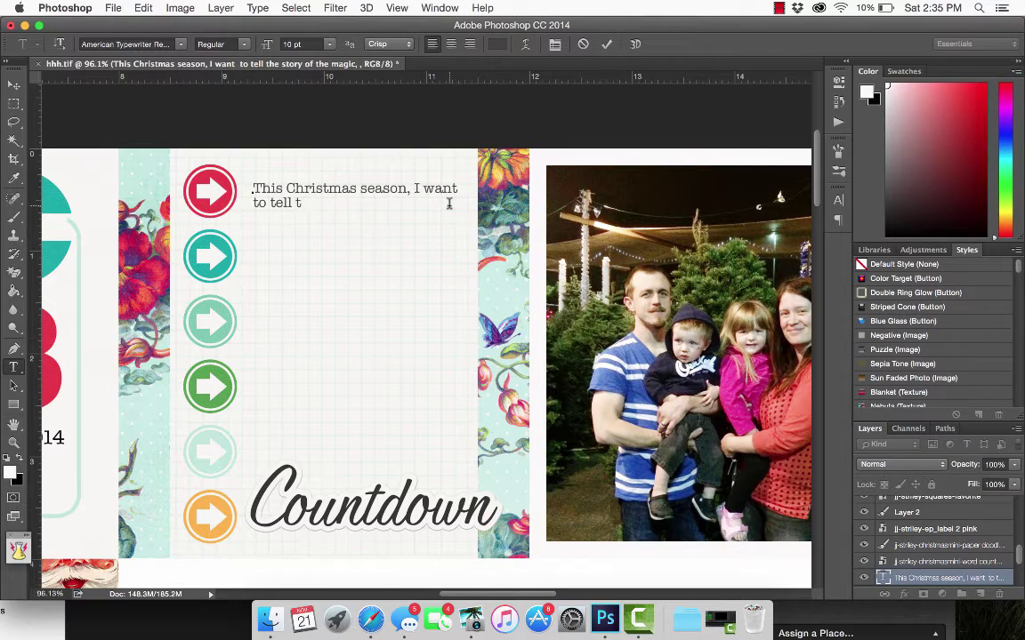
{"action": "type", "text": ". The story of"}
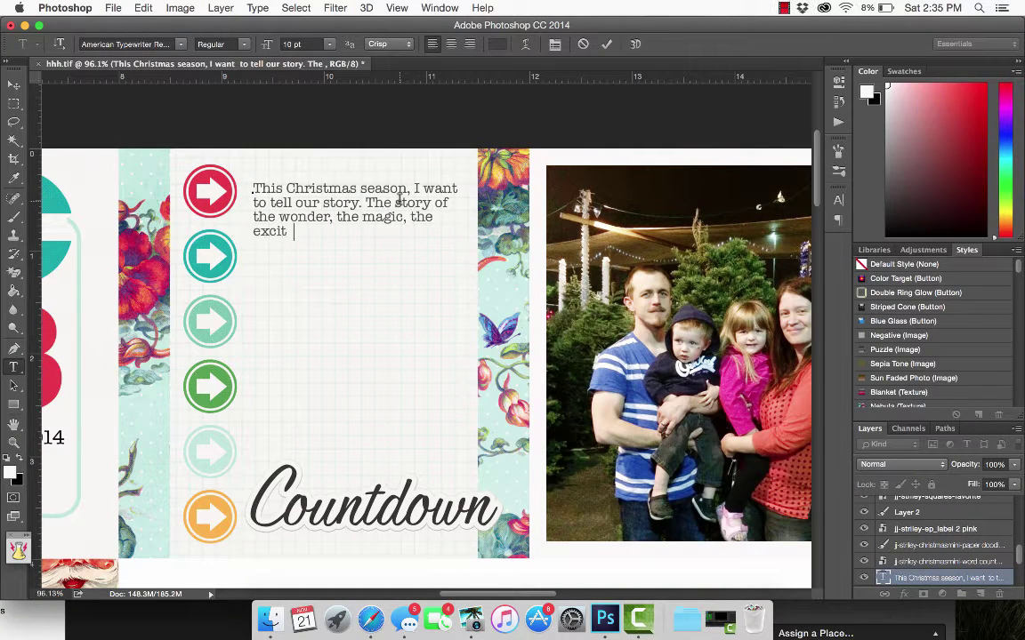
{"action": "type", "text": "days"}
Set the journaling text size to 11 pt and move the text slightly closer to the red arrow
{"action": "left_click_drag", "start_coordinate": [453, 237], "coordinate": [194, 166]}
{"action": "left_click", "coordinate": [329, 44]}
{"action": "left_click", "coordinate": [305, 125]}
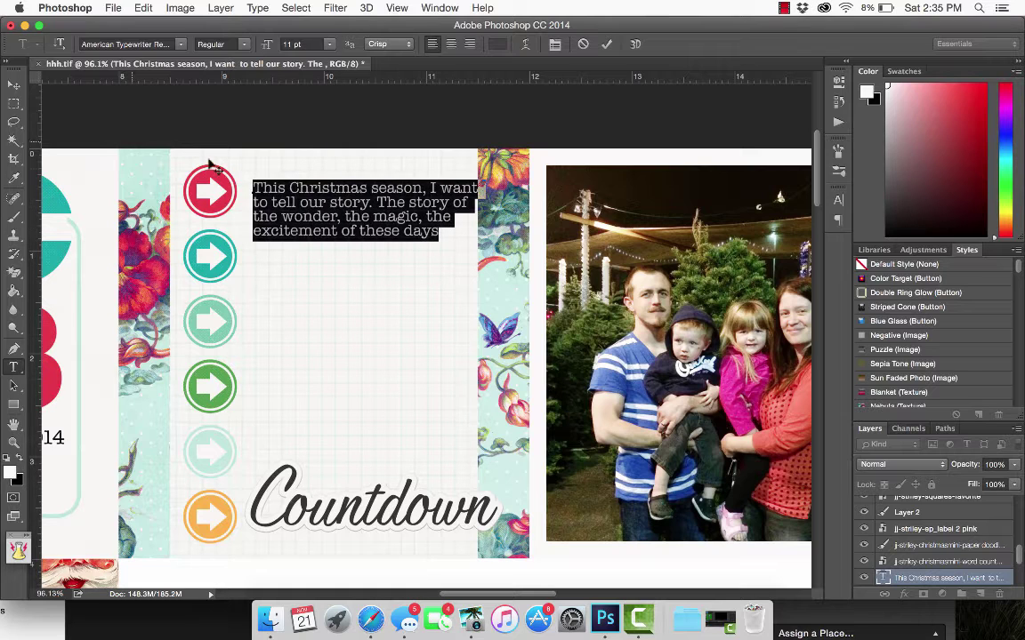
{"action": "key", "text": "super+Return"}
{"action": "left_click_drag", "start_coordinate": [315, 200], "coordinate": [305, 204]}
Set the line spacing of the whole journaling text to 13 pt
{"action": "left_click_drag", "start_coordinate": [433, 235], "coordinate": [233, 182]}
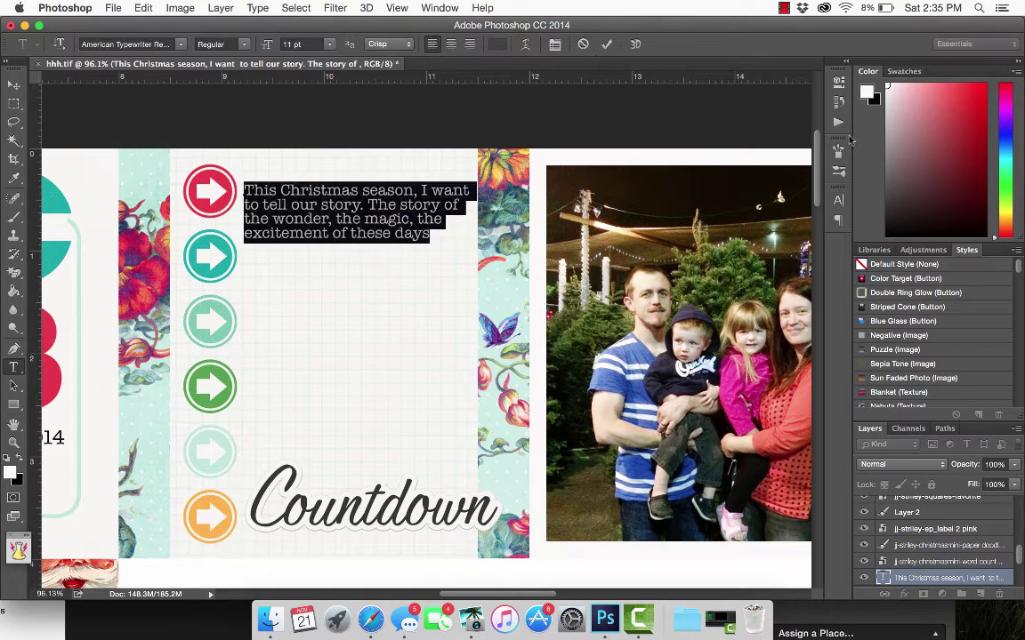
{"action": "left_click", "coordinate": [838, 199]}
{"action": "left_click", "coordinate": [812, 227]}
{"action": "left_click", "coordinate": [787, 314]}
{"action": "left_click", "coordinate": [812, 228]}
{"action": "left_click", "coordinate": [773, 228]}
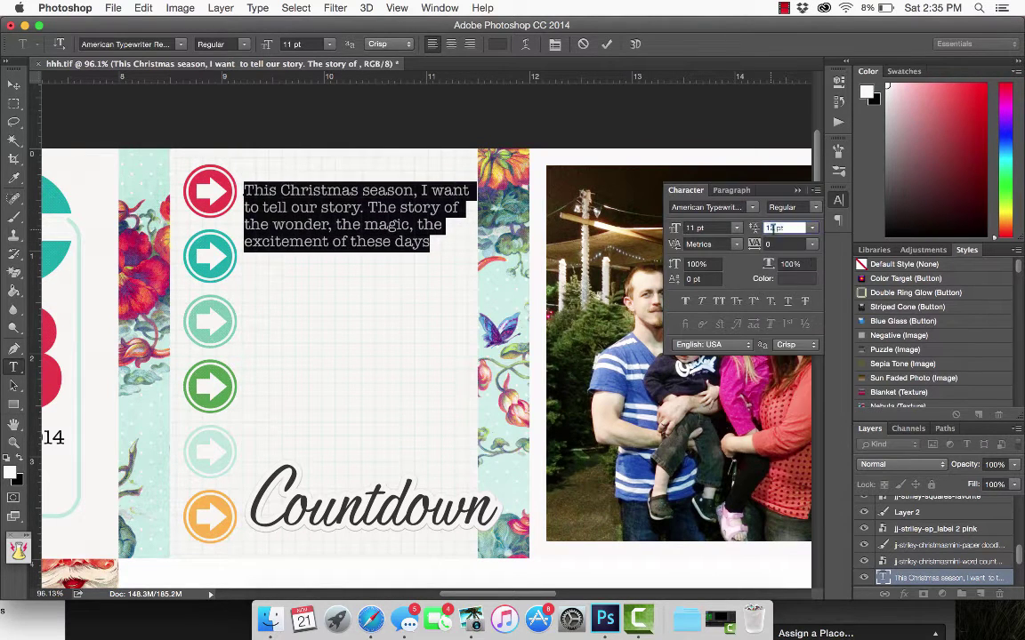
Continue the Countdown journaling, checking the iPhoto reference, from "The story of the anticipation of Santa's arrival" through "reaffirm in ourselves."
{"action": "left_click", "coordinate": [434, 248]}
{"action": "left_click", "coordinate": [158, 626]}
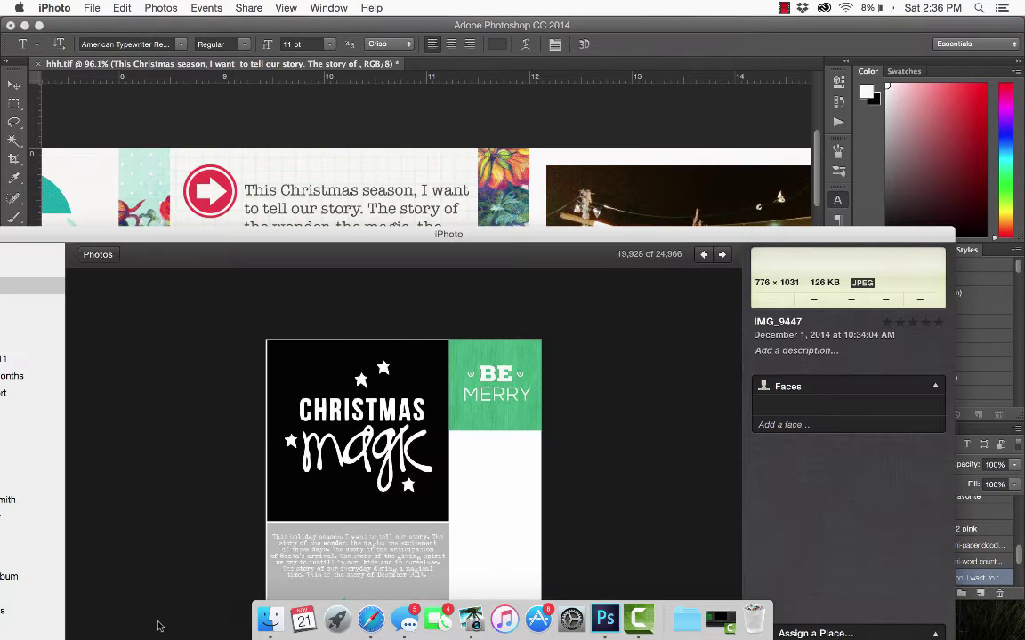
{"action": "key", "text": "super+Tab"}
{"action": "type", "text": "T"}
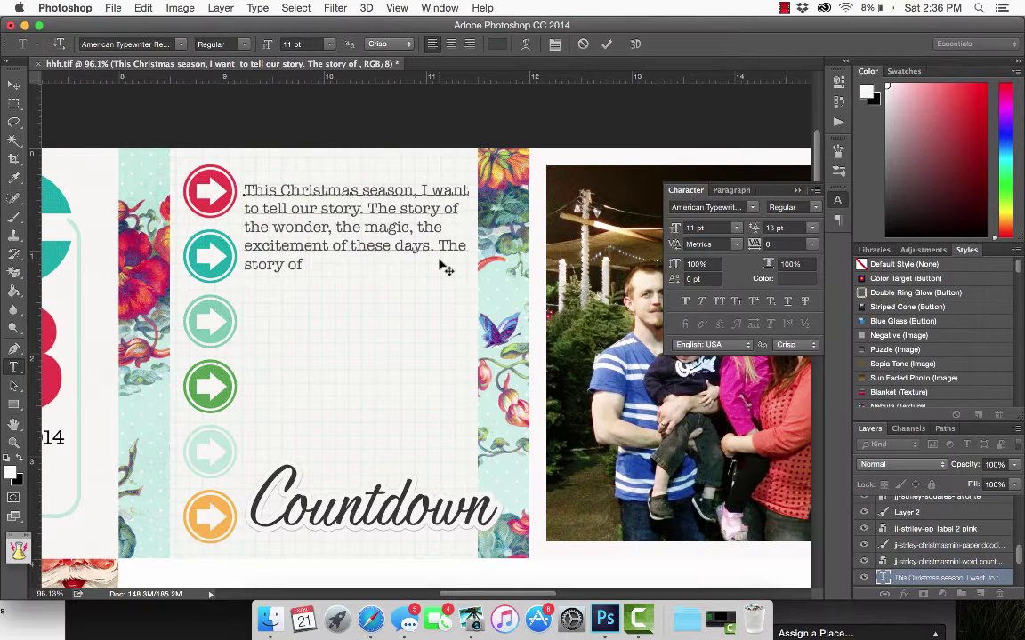
{"action": "key", "text": "super+Tab"}
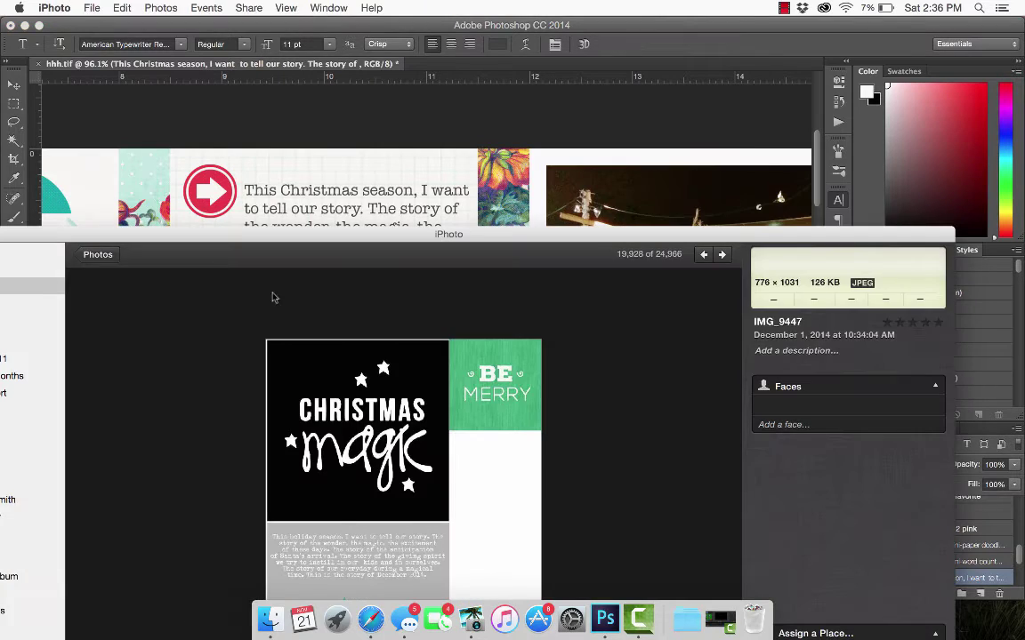
{"action": "key", "text": "super+Tab"}
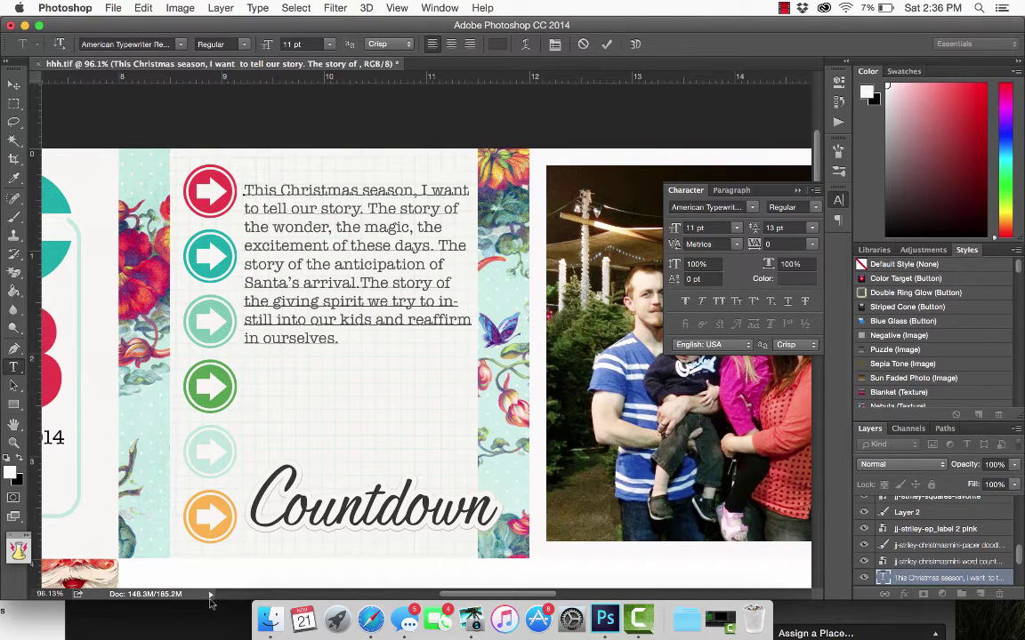
Finish the journaling with "The story of our everyday day during a magical time" and a line naming the family in December 2014, without a stray line break
{"action": "key", "text": "super+Tab"}
{"action": "key", "text": "super+Tab"}
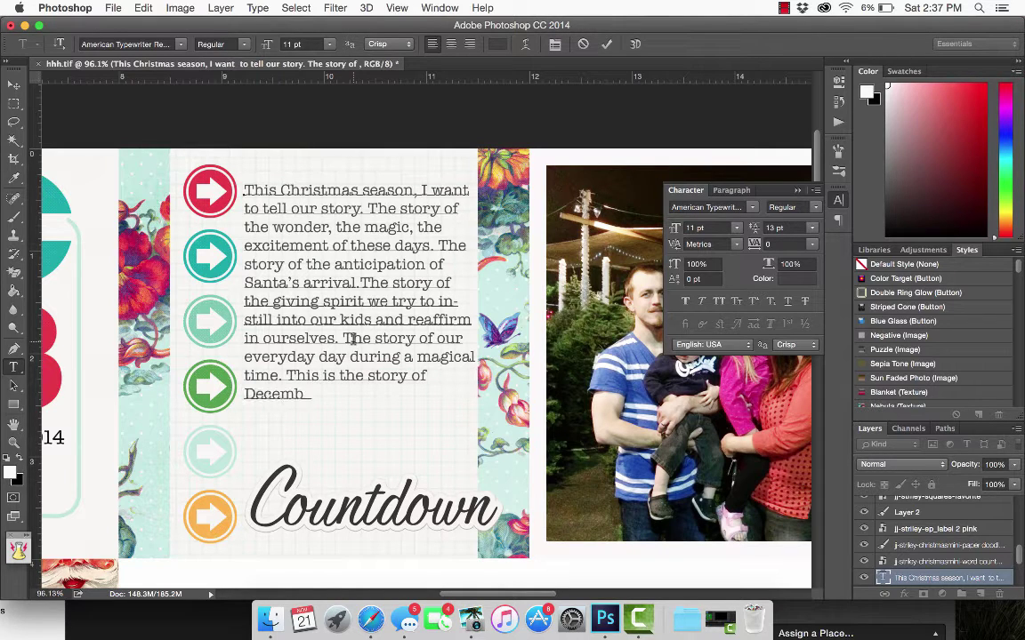
{"action": "type", "text": "Smith Family in"}
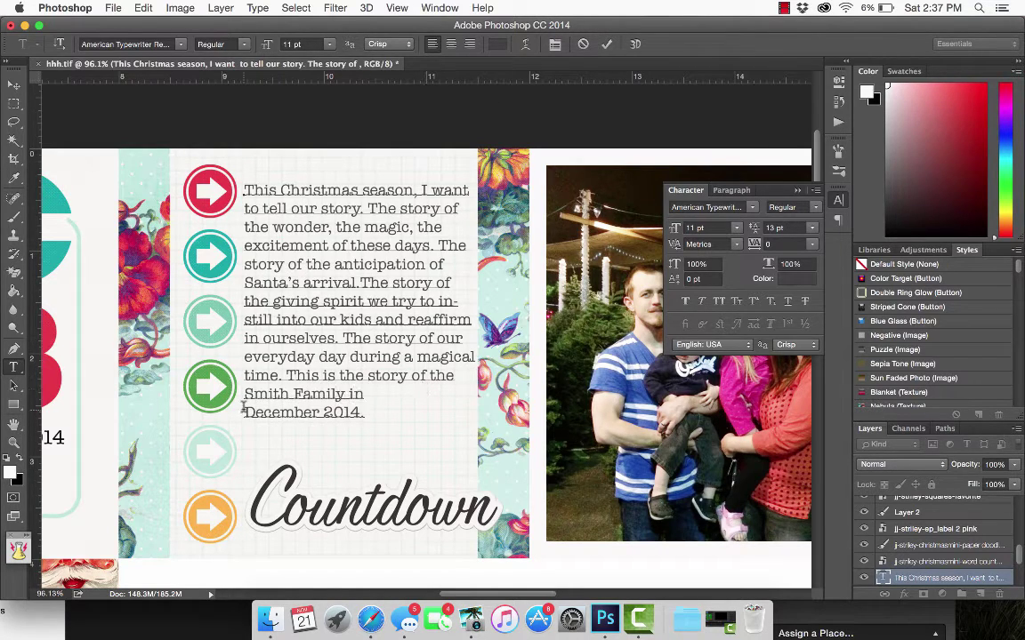
{"action": "left_click", "coordinate": [243, 407]}
{"action": "key", "text": "BackSpace"}
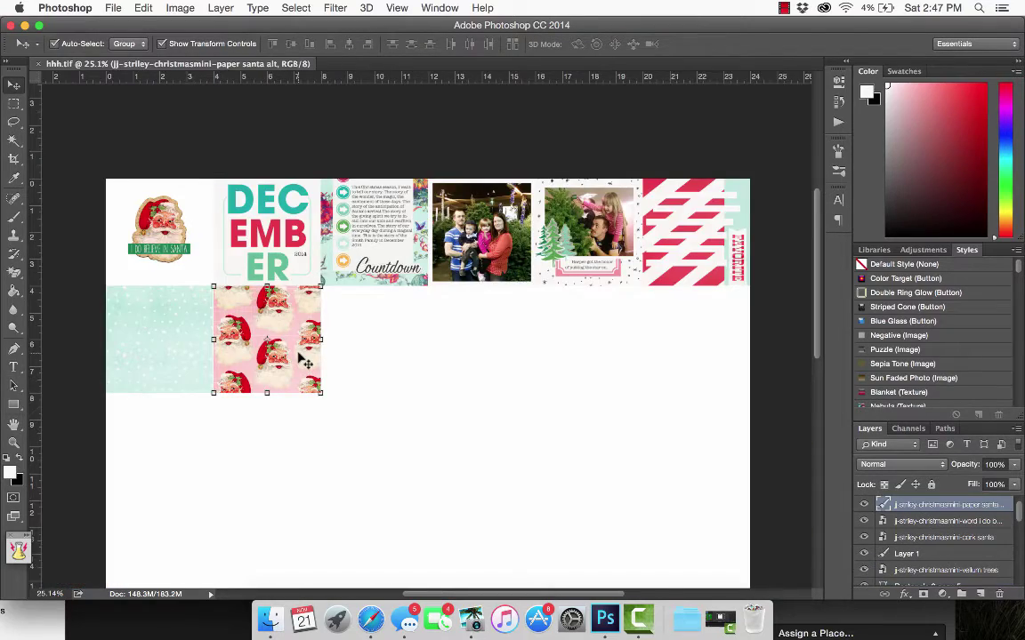
Place the jj-striley-pp-geometric red paper from the jj-striley-pp download folder into the layout
{"action": "scroll", "coordinate": [347, 334], "scroll_direction": "up", "scroll_amount": 3}
{"action": "scroll", "coordinate": [289, 352], "scroll_direction": "left", "scroll_amount": 5}
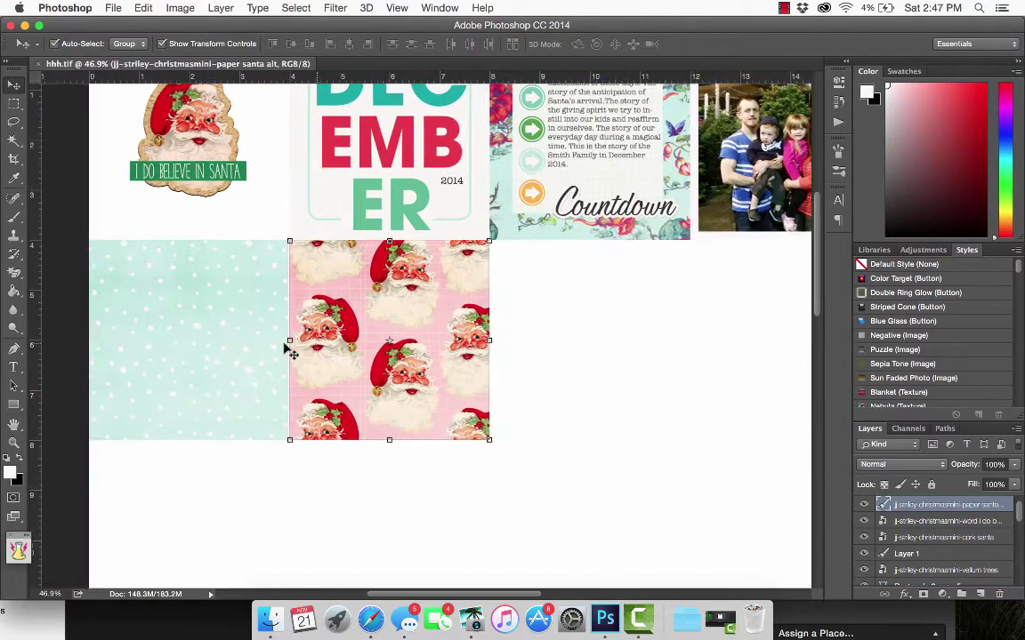
{"action": "scroll", "coordinate": [289, 352], "scroll_direction": "right", "scroll_amount": 2}
{"action": "left_click", "coordinate": [270, 623]}
{"action": "left_click", "coordinate": [291, 279]}
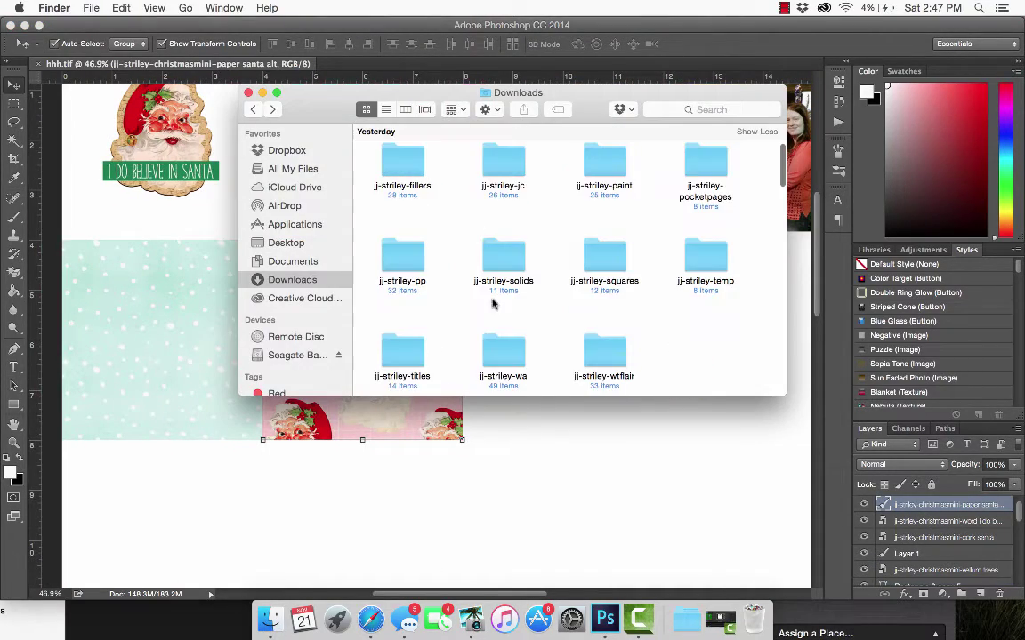
{"action": "double_click", "coordinate": [411, 260]}
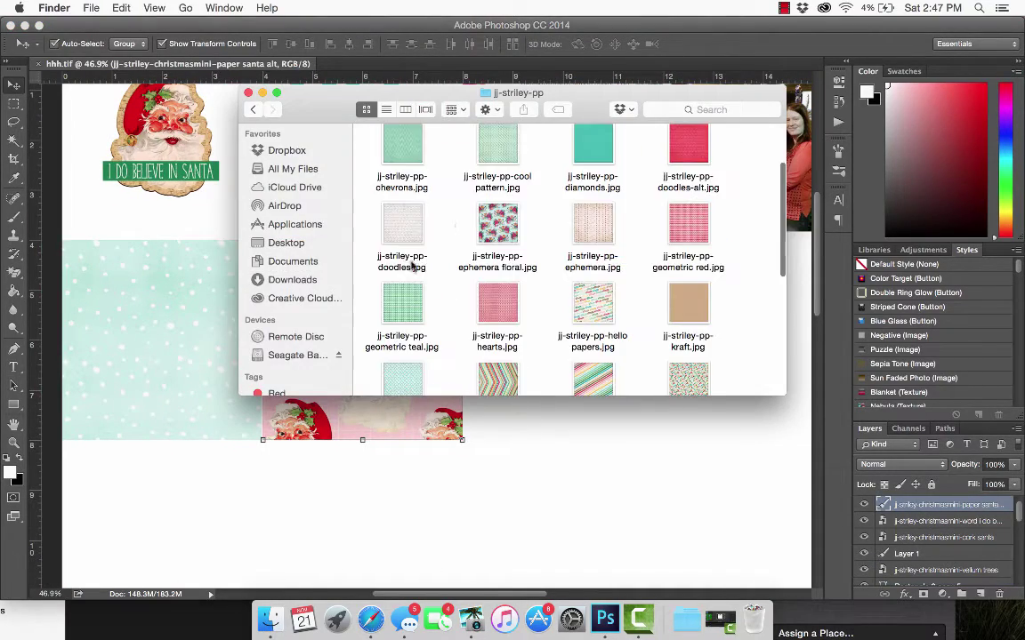
{"action": "double_click", "coordinate": [677, 228]}
{"action": "left_click", "coordinate": [8, 26]}
{"action": "left_click_drag", "start_coordinate": [686, 229], "coordinate": [346, 430]}
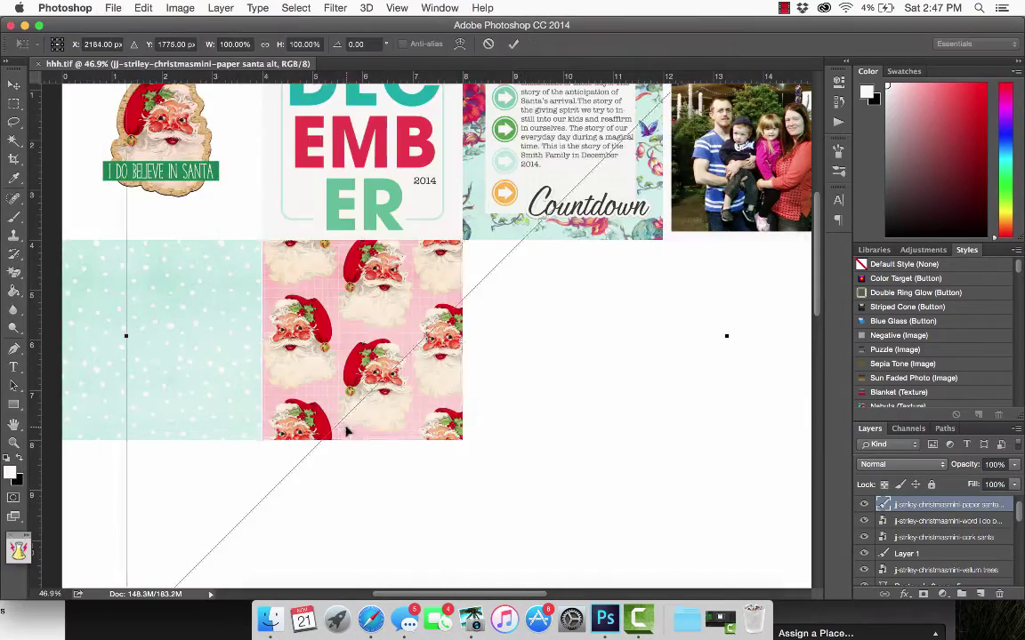
Scale the geometric red paper to 76% width and 75% height and position it over the pink Santa square
{"action": "type", "text": "75"}
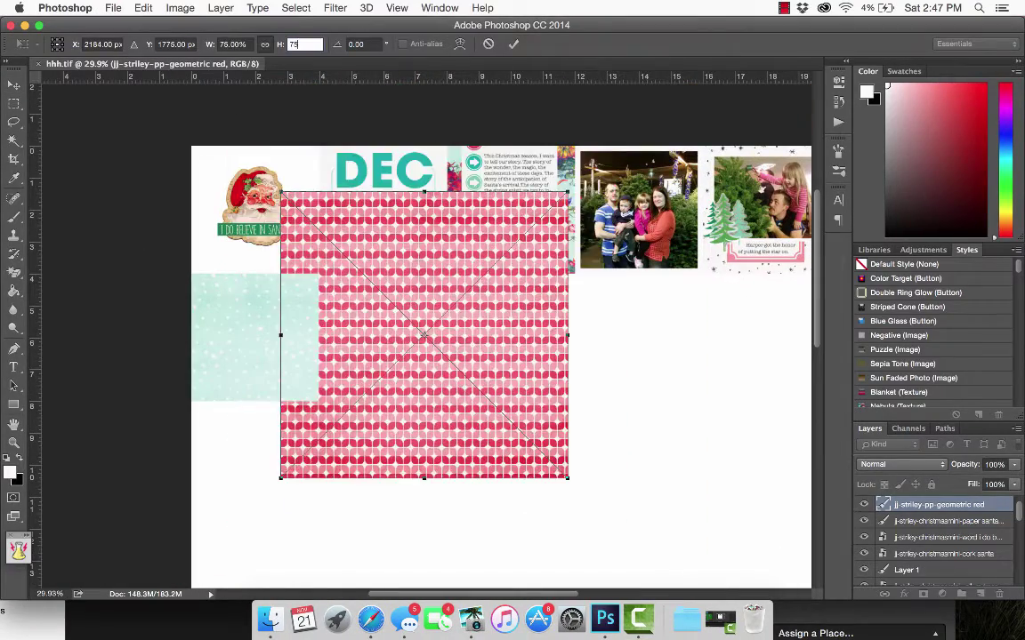
{"action": "left_click_drag", "start_coordinate": [426, 245], "coordinate": [464, 325]}
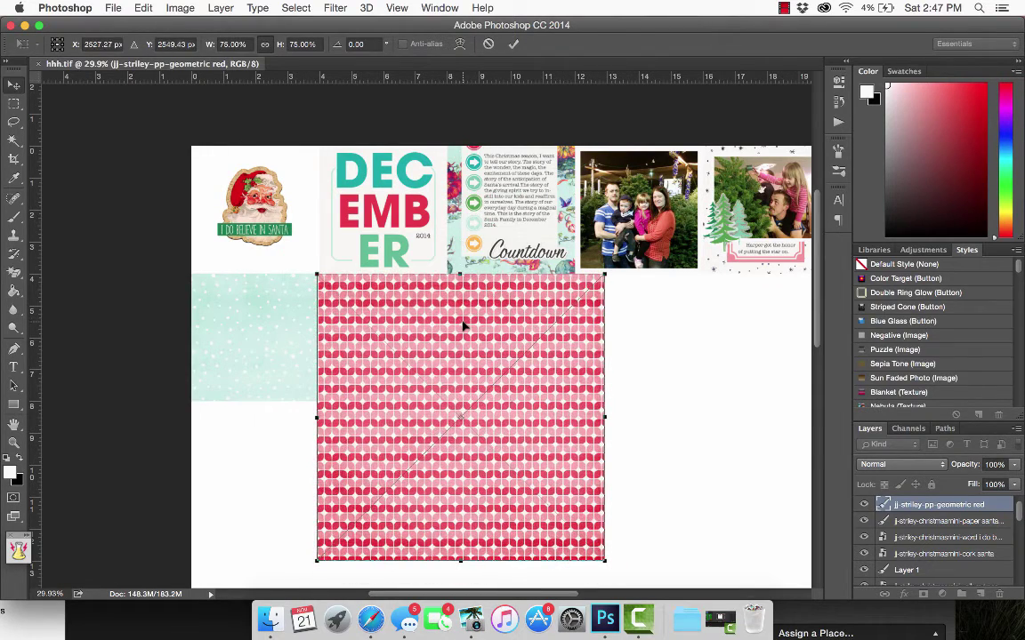
{"action": "key", "text": "Return"}
Clip the geometric red paper to the pink Santa square, shift it to fill the square, and merge the two layers
{"action": "right_click", "coordinate": [942, 507]}
{"action": "left_click", "coordinate": [800, 277]}
{"action": "left_click_drag", "start_coordinate": [402, 337], "coordinate": [427, 345]}
{"action": "right_click", "coordinate": [942, 514]}
{"action": "left_click", "coordinate": [774, 402]}
Show the grid, toggle snapping, and align the geometric red square with the 4-inch grid lines beside the mint square
{"action": "key", "text": "super+apostrophe"}
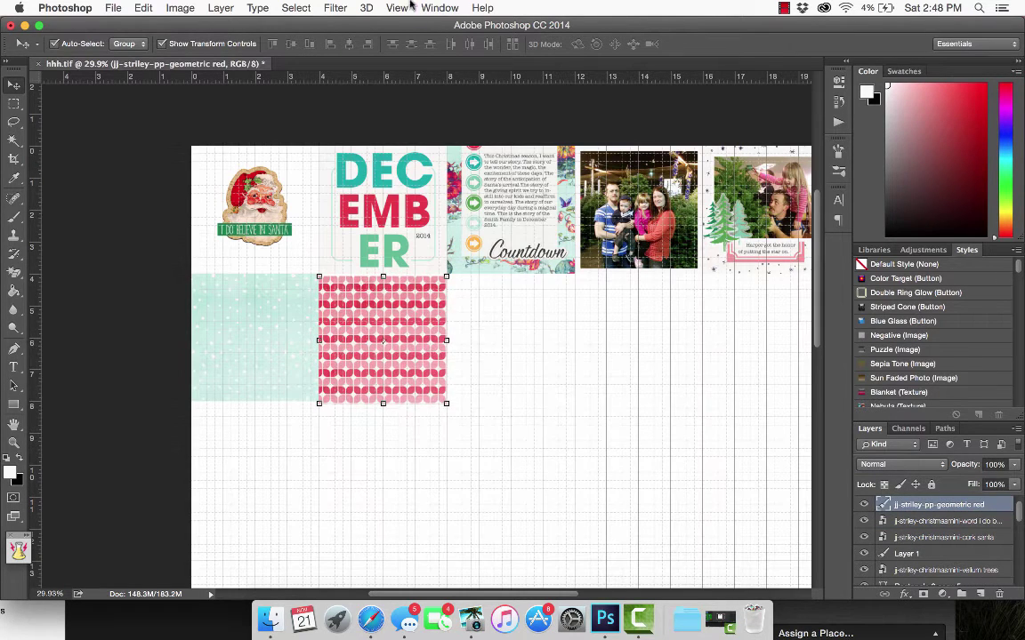
{"action": "left_click", "coordinate": [409, 5]}
{"action": "left_click", "coordinate": [461, 281]}
{"action": "left_click_drag", "start_coordinate": [346, 342], "coordinate": [345, 346]}
{"action": "left_click", "coordinate": [264, 492]}
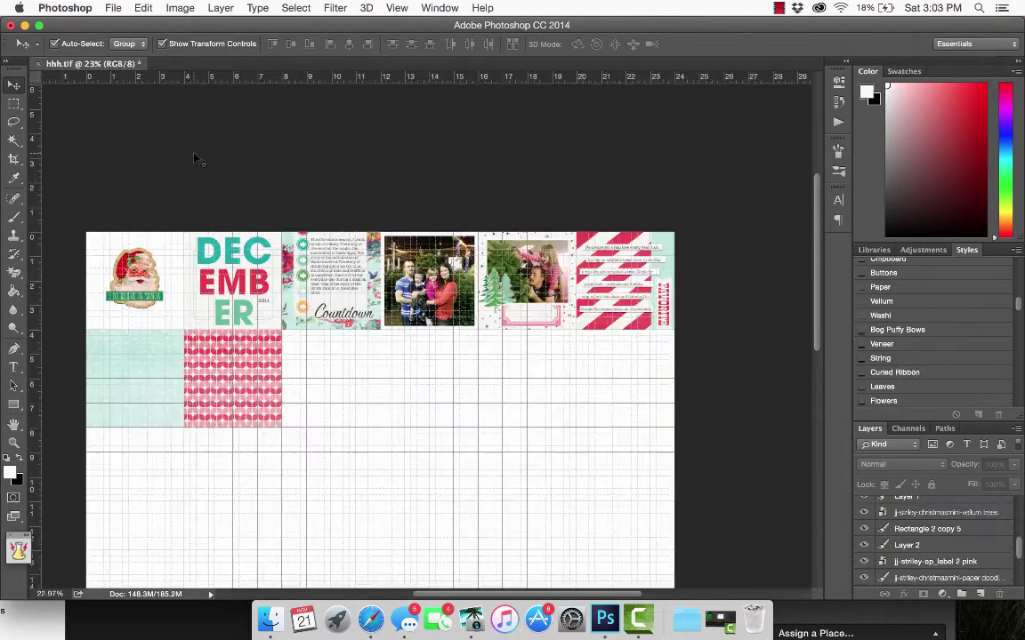
Draw a white rectangle about 1062 by 730 px on the upper part of the mint dotted square and toggle snapping
{"action": "scroll", "coordinate": [194, 158], "scroll_direction": "up", "scroll_amount": 3}
{"action": "scroll", "coordinate": [187, 169], "scroll_direction": "up", "scroll_amount": 2}
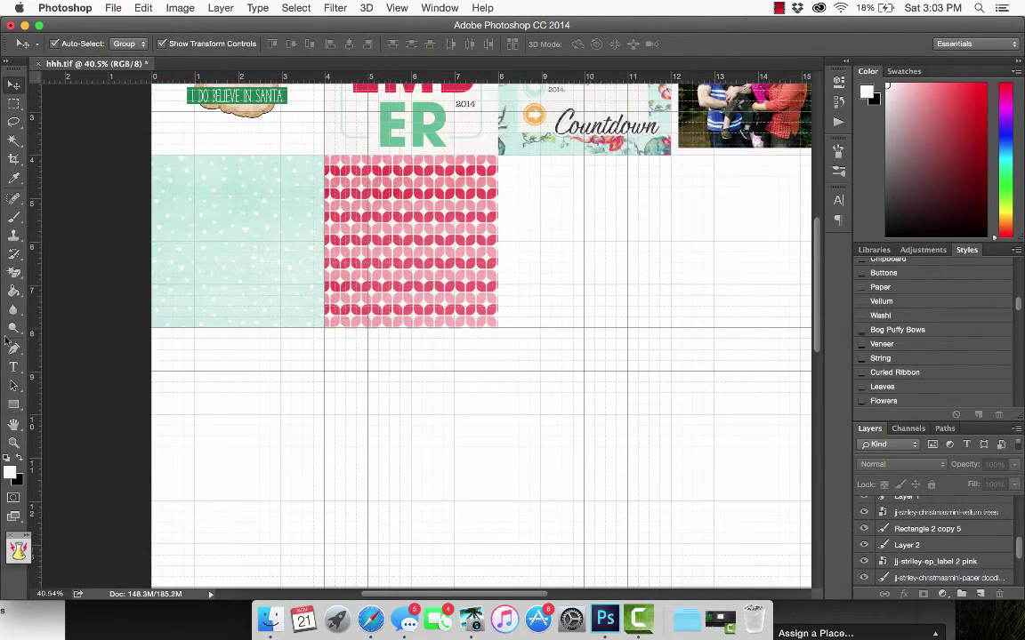
{"action": "key", "text": "u"}
{"action": "left_click_drag", "start_coordinate": [186, 250], "coordinate": [313, 274]}
{"action": "left_click", "coordinate": [397, 7]}
{"action": "left_click", "coordinate": [431, 285]}
Resize the white rectangle to 1050 px wide, with its left edge at X 75 px
{"action": "key", "text": "v"}
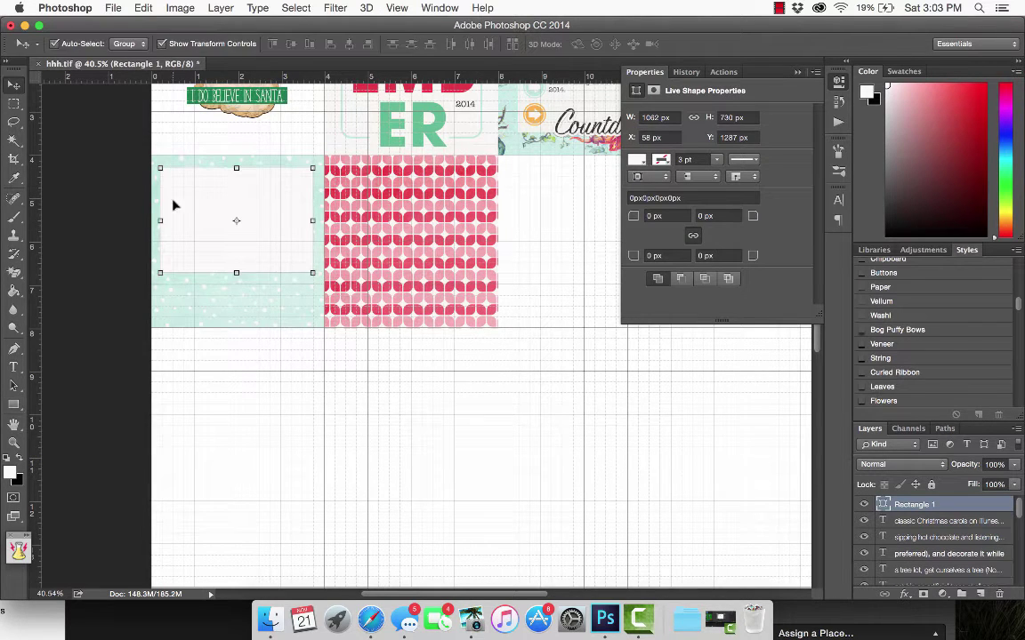
{"action": "key", "text": "ctrl+t"}
{"action": "left_click_drag", "start_coordinate": [160, 221], "coordinate": [161, 220]}
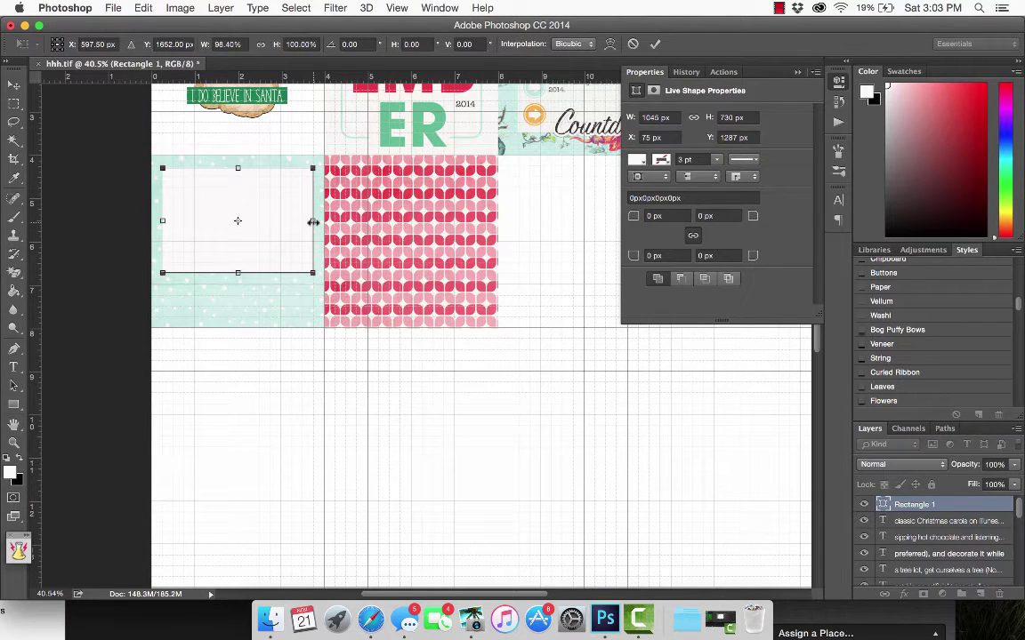
{"action": "left_click_drag", "start_coordinate": [312, 220], "coordinate": [313, 223]}
{"action": "key", "text": "Return"}
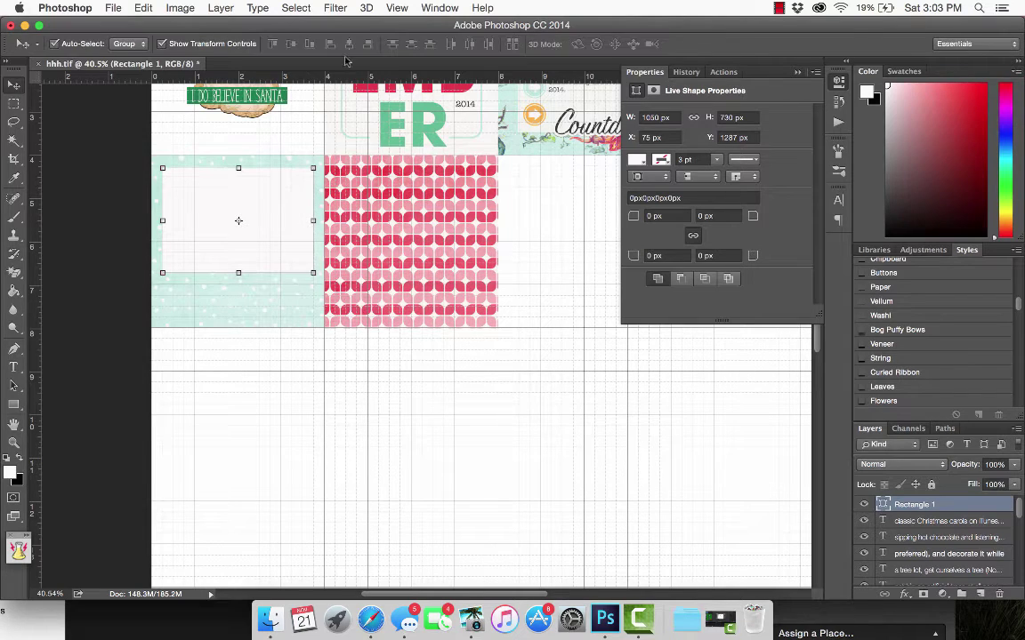
Duplicate the white rectangle and move the copy to the matching place on the geometric red square
{"action": "right_click", "coordinate": [961, 526]}
{"action": "left_click", "coordinate": [823, 114]}
{"action": "left_click", "coordinate": [652, 247]}
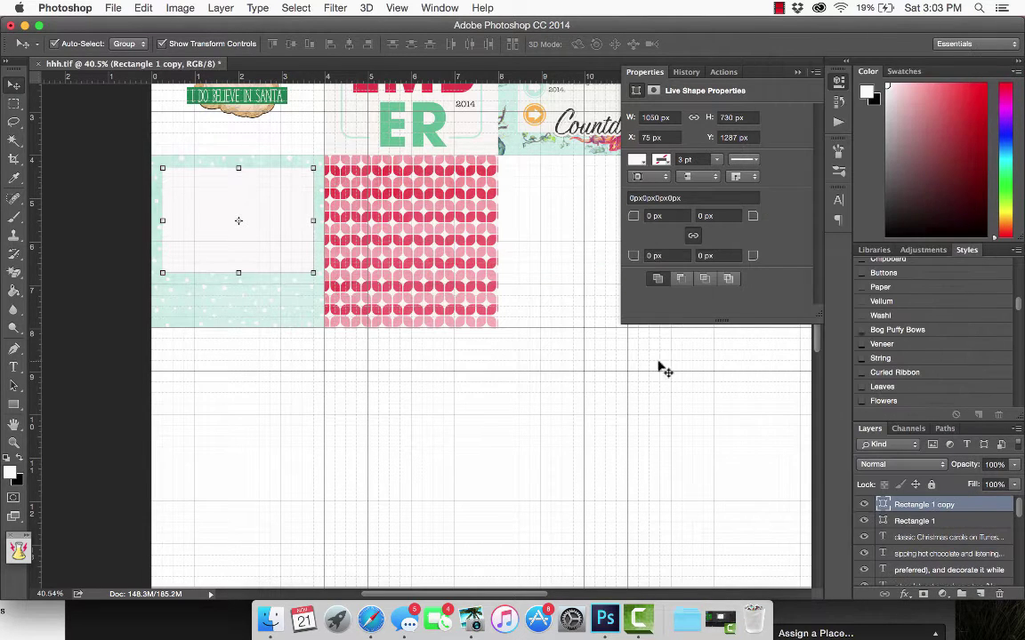
{"action": "left_click_drag", "start_coordinate": [293, 200], "coordinate": [441, 199]}
{"action": "left_click", "coordinate": [445, 407]}
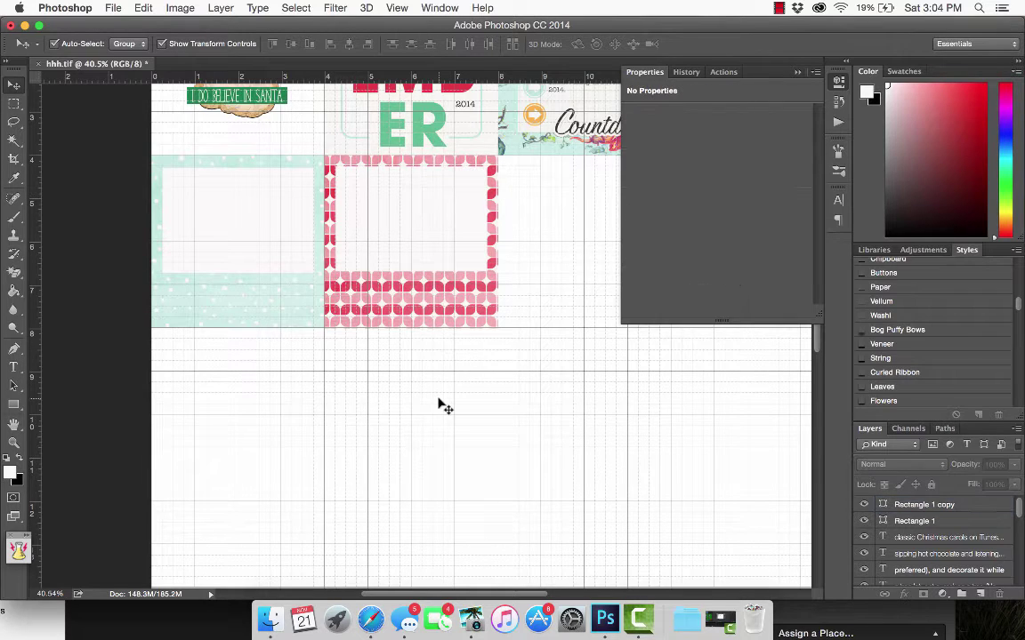
Collapse the shape properties and select the white rectangle on the mint dotted square
{"action": "scroll", "coordinate": [444, 406], "scroll_direction": "down", "scroll_amount": 2}
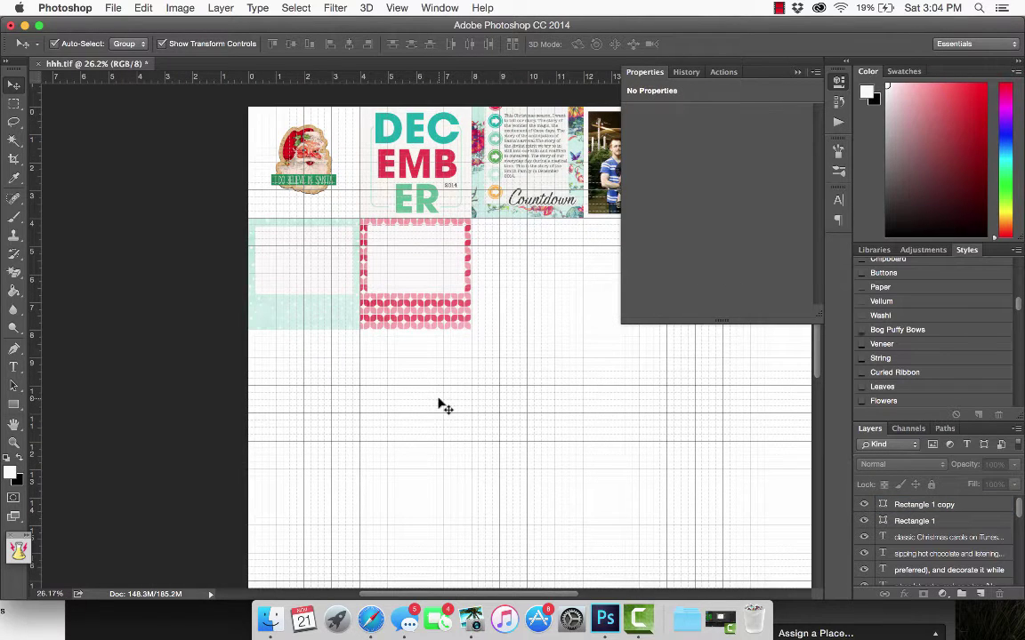
{"action": "left_click", "coordinate": [796, 73]}
{"action": "scroll", "coordinate": [799, 78], "scroll_direction": "right", "scroll_amount": 3}
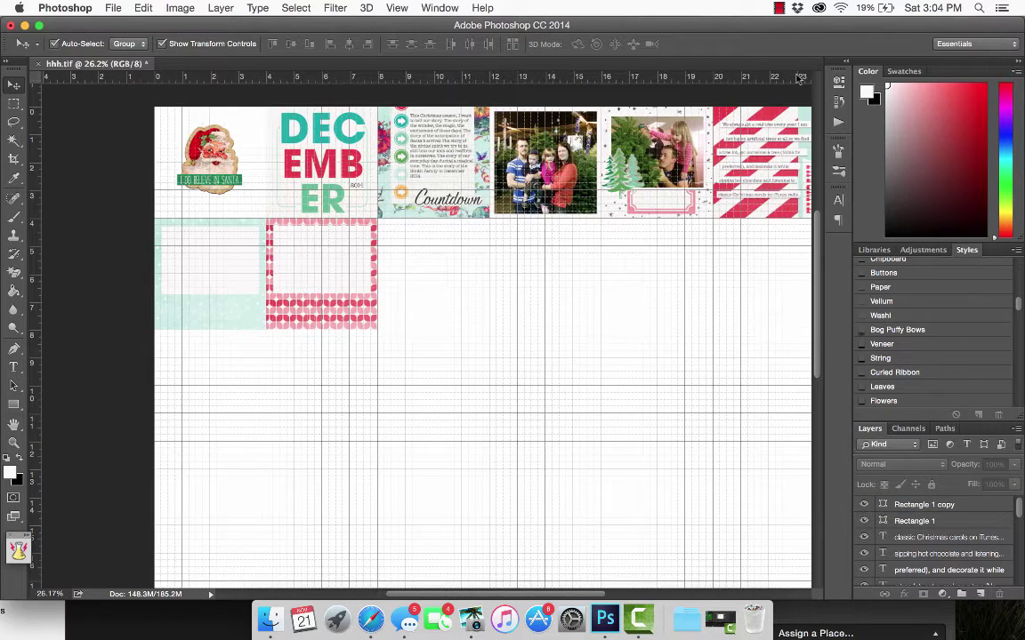
{"action": "scroll", "coordinate": [569, 286], "scroll_direction": "down", "scroll_amount": 3}
{"action": "scroll", "coordinate": [570, 287], "scroll_direction": "left", "scroll_amount": 3}
{"action": "left_click", "coordinate": [358, 200]}
Switch to iPhoto and compare the November 30 photos of the girl in the JOY shirt holding a doll
{"action": "left_click", "coordinate": [471, 620]}
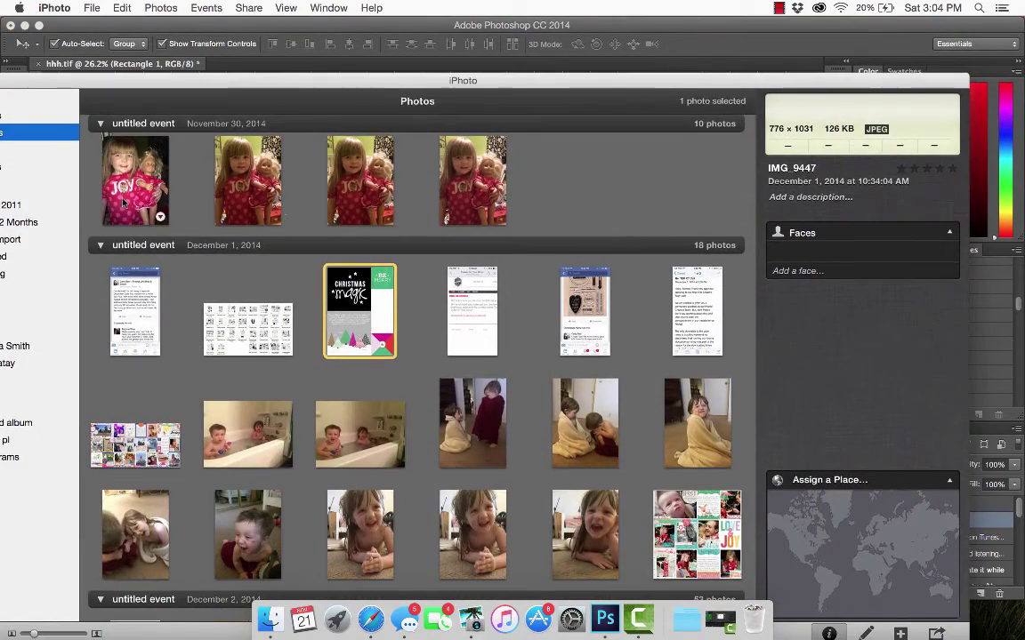
{"action": "double_click", "coordinate": [123, 203]}
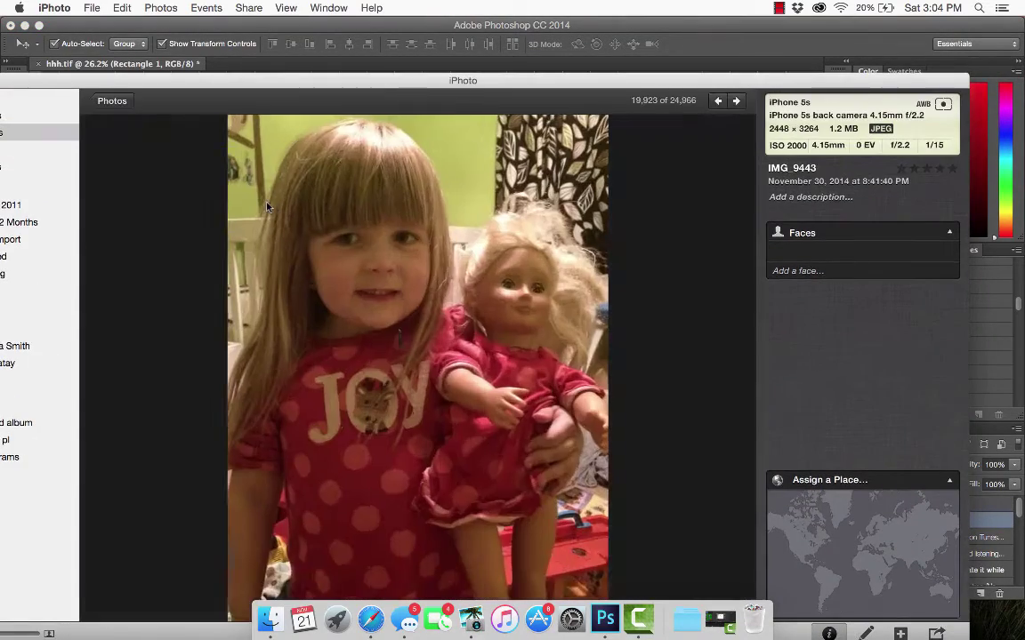
{"action": "key", "text": "Left"}
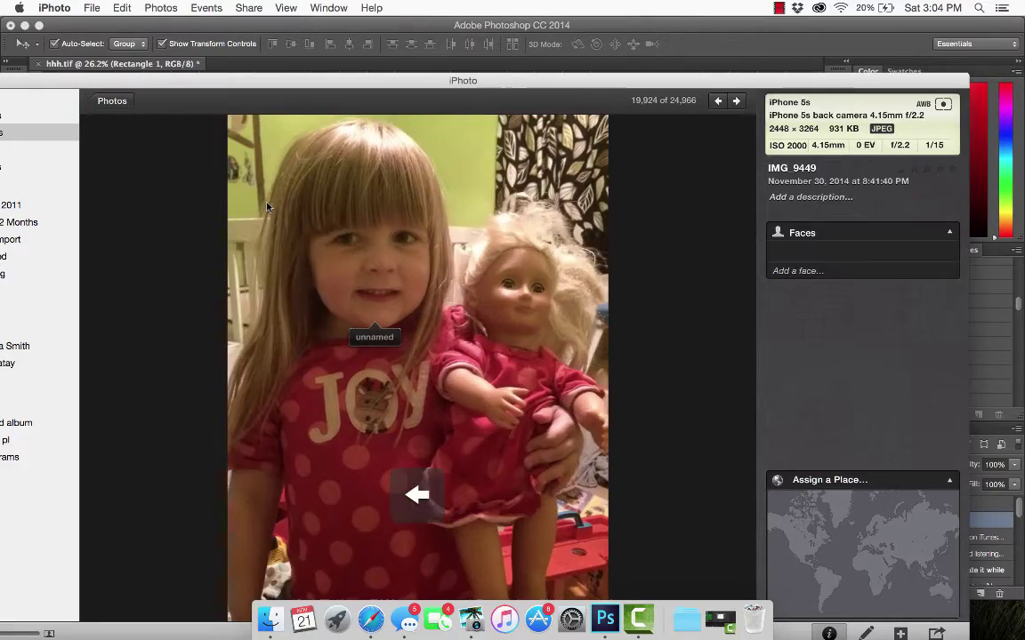
{"action": "key", "text": "Left"}
{"action": "left_click", "coordinate": [106, 101]}
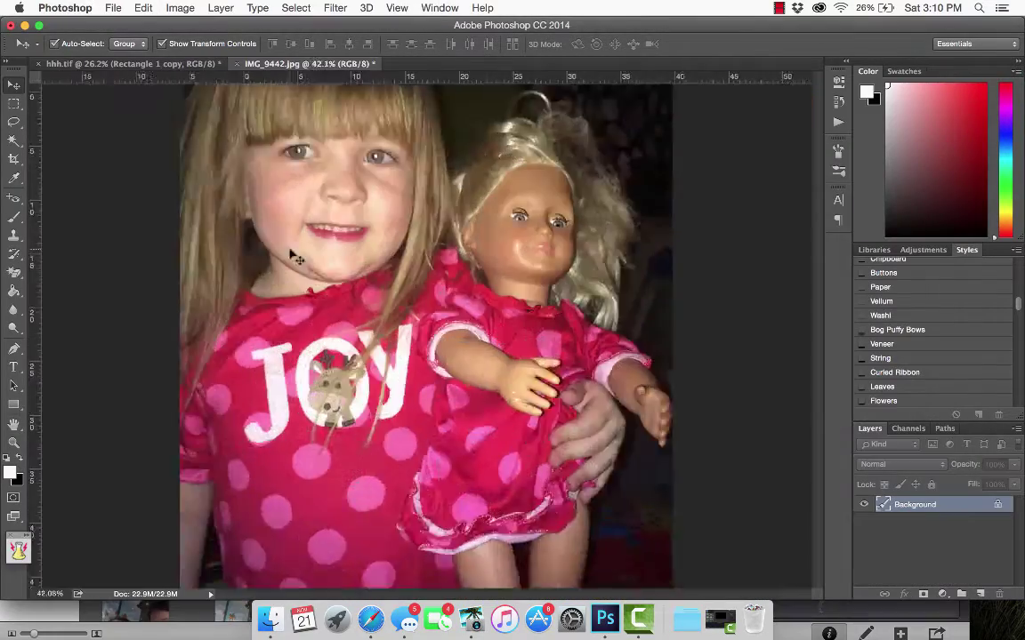
Select the Red Eye tool for the girl's eyes in IMG_9442.jpg
{"action": "scroll", "coordinate": [297, 256], "scroll_direction": "up", "scroll_amount": 5}
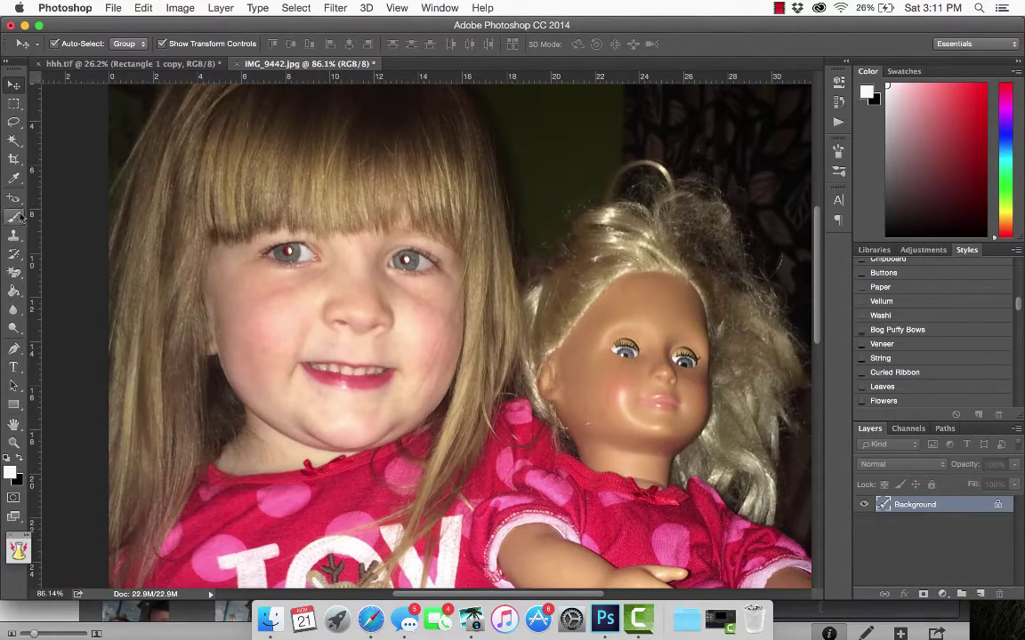
{"action": "left_click", "coordinate": [14, 198]}
{"action": "left_click", "coordinate": [36, 195]}
{"action": "left_click", "coordinate": [13, 198]}
{"action": "left_click", "coordinate": [69, 249]}
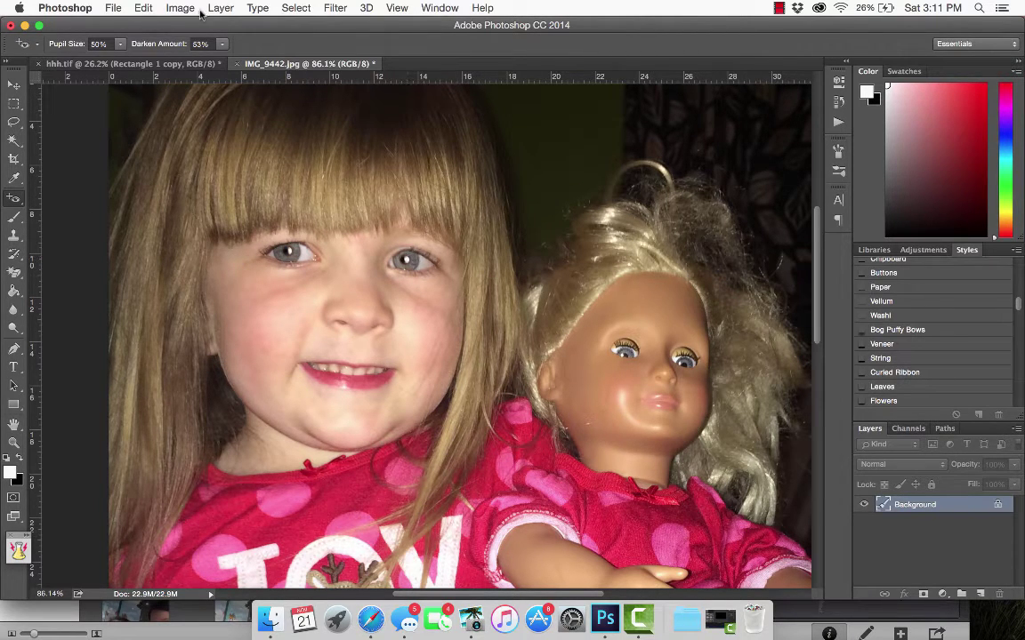
Open IMG_9442.jpg in RadLab and apply the Lights On stylet at 57% strength
{"action": "scroll", "coordinate": [178, 253], "scroll_direction": "down", "scroll_amount": 3}
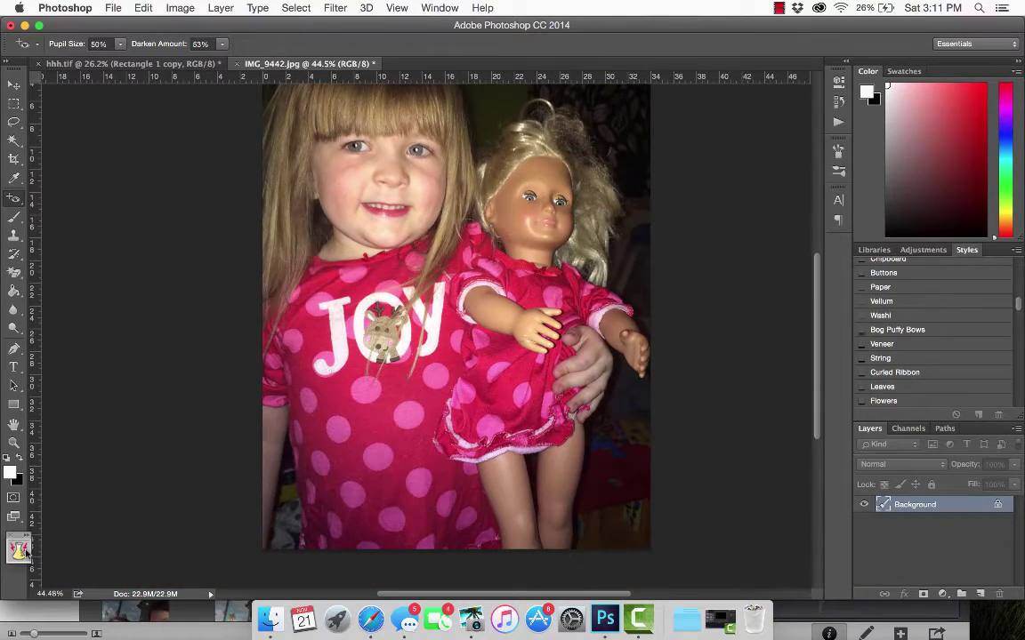
{"action": "left_click", "coordinate": [21, 550]}
{"action": "left_click_drag", "start_coordinate": [908, 182], "coordinate": [904, 178]}
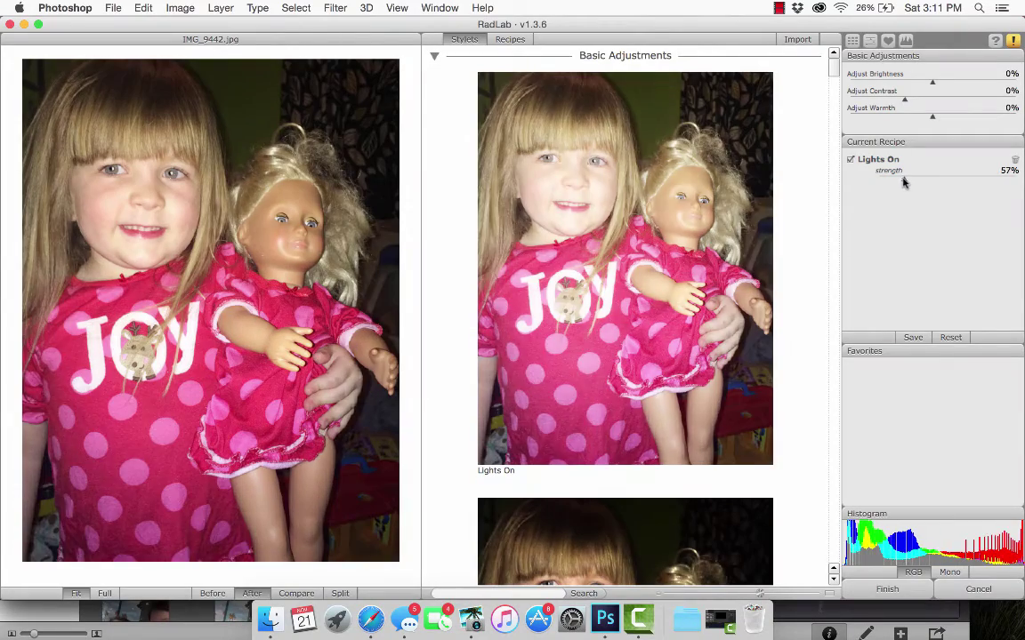
Add the Punch Out!!! stylet to the photo's recipe at 46% strength
{"action": "scroll", "coordinate": [812, 283], "scroll_direction": "down", "scroll_amount": 10}
{"action": "scroll", "coordinate": [811, 283], "scroll_direction": "up", "scroll_amount": 3}
{"action": "left_click", "coordinate": [679, 267]}
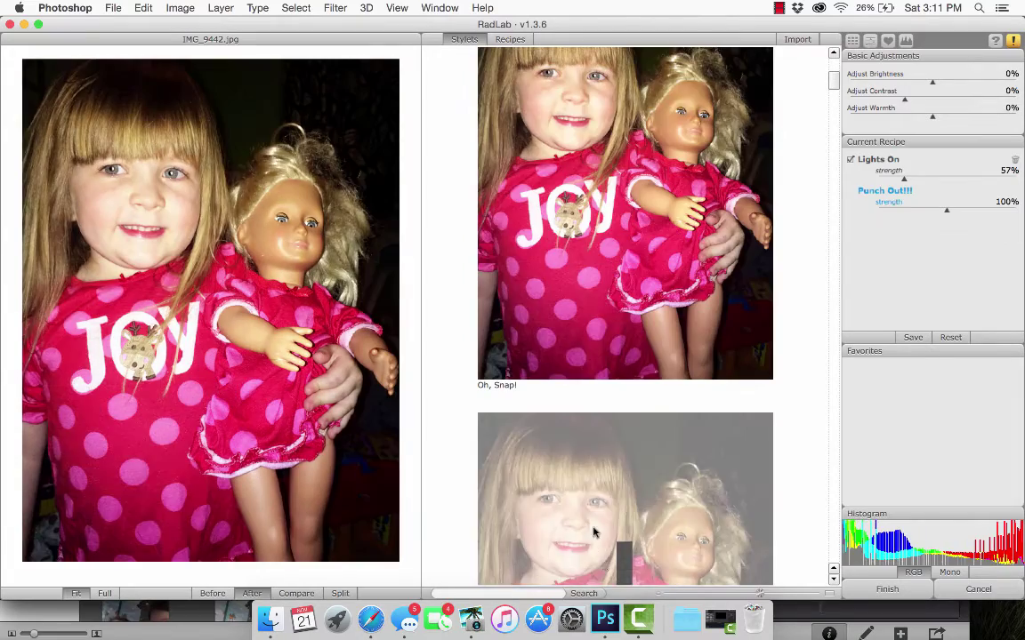
{"action": "left_click", "coordinate": [589, 537]}
{"action": "left_click", "coordinate": [904, 210]}
Add the Cool As A Cucumber stylet at 25% strength and browse the remaining stylets
{"action": "scroll", "coordinate": [777, 382], "scroll_direction": "down", "scroll_amount": 5}
{"action": "scroll", "coordinate": [777, 382], "scroll_direction": "down", "scroll_amount": 15}
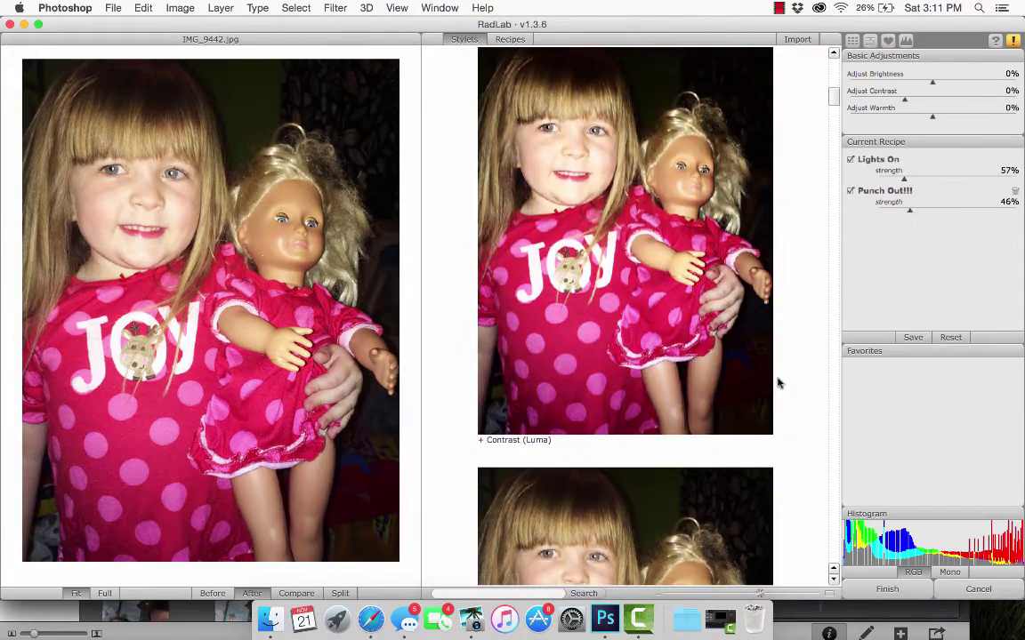
{"action": "left_click", "coordinate": [770, 383]}
{"action": "left_click", "coordinate": [885, 244]}
{"action": "scroll", "coordinate": [622, 401], "scroll_direction": "down", "scroll_amount": 8}
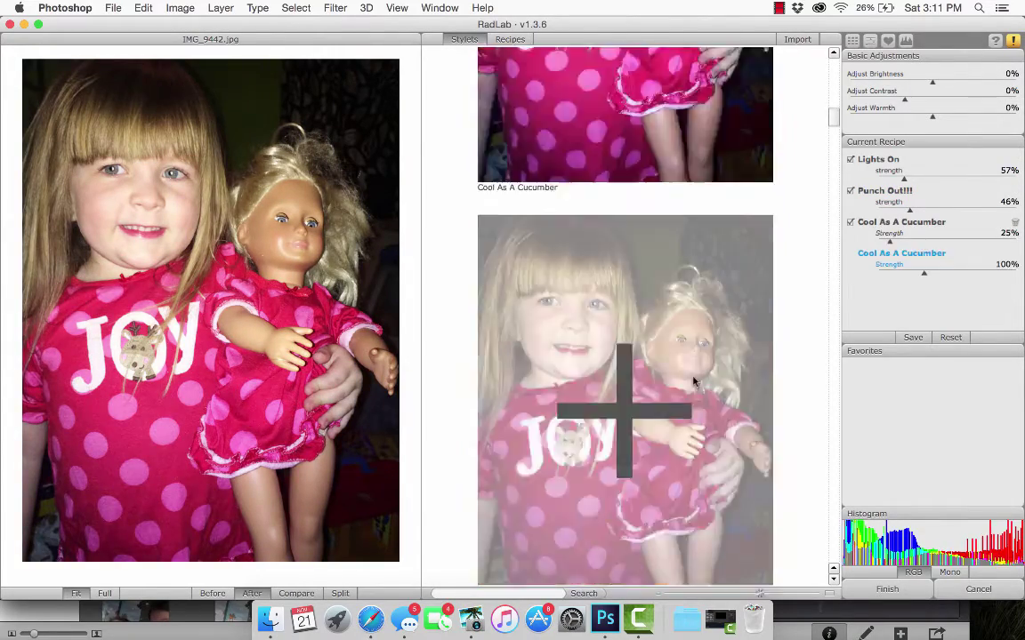
{"action": "scroll", "coordinate": [473, 498], "scroll_direction": "down", "scroll_amount": 10}
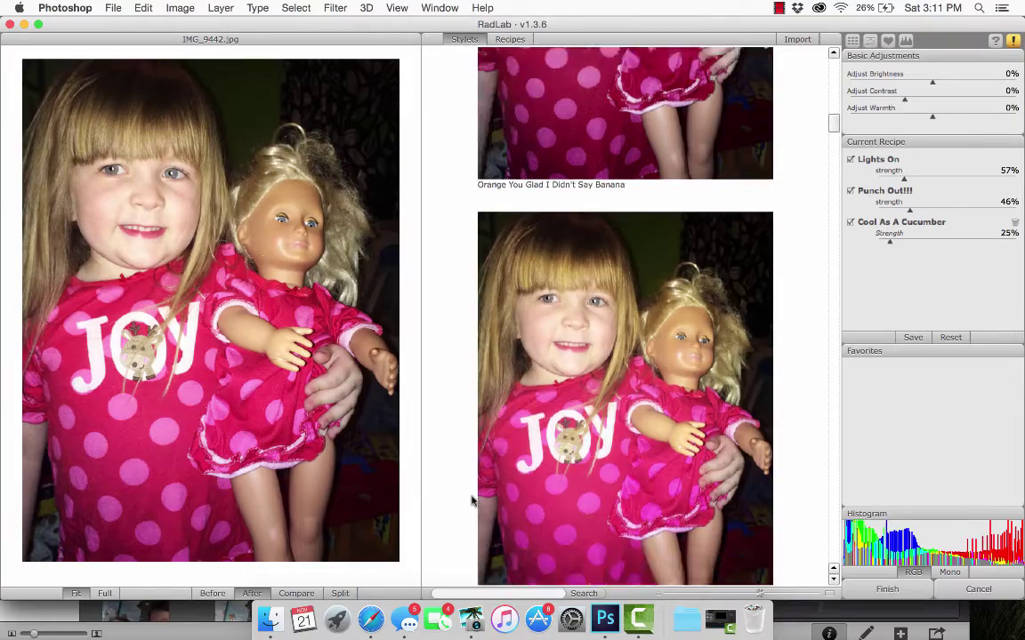
Add the Claire-ify stylet at 31% strength to the recipe and apply the RadLab edits to IMG_9442.jpg
{"action": "left_click", "coordinate": [480, 498]}
{"action": "left_click", "coordinate": [898, 272]}
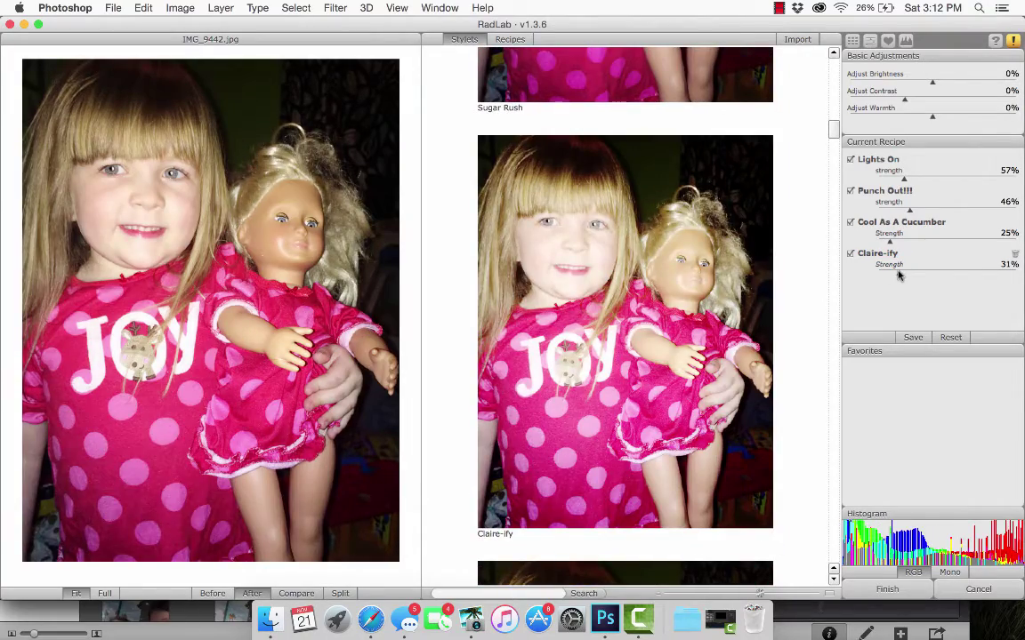
{"action": "scroll", "coordinate": [658, 342], "scroll_direction": "down", "scroll_amount": 7}
{"action": "left_click", "coordinate": [898, 592]}
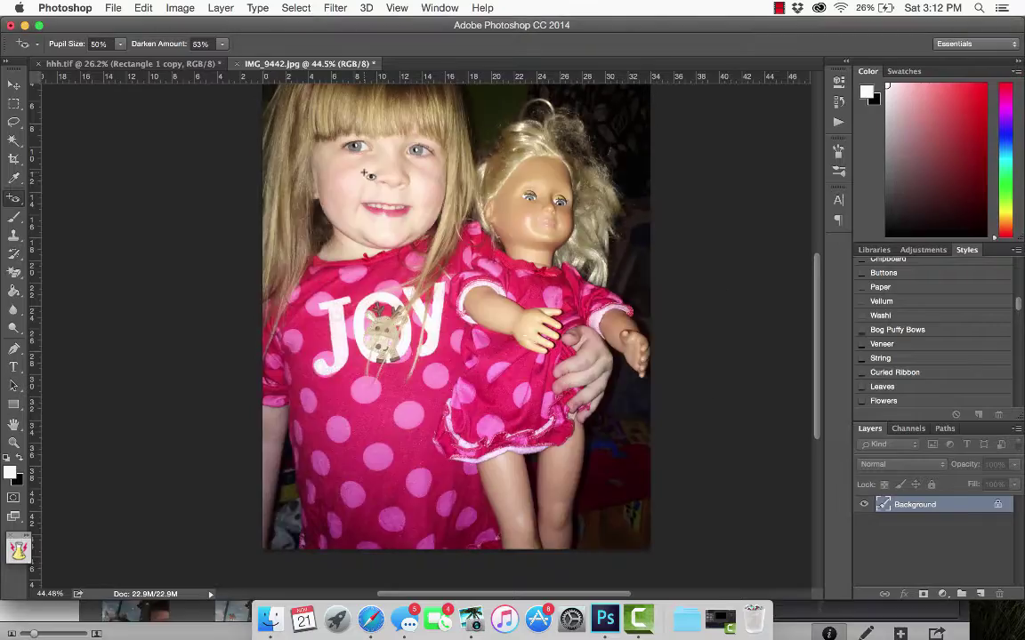
Unlock the background of IMG_9442.jpg, bring the photo into hhh.tif and stack its layer directly beneath Rectangle 1 copy
{"action": "left_click", "coordinate": [997, 504]}
{"action": "left_click_drag", "start_coordinate": [454, 377], "coordinate": [133, 64]}
{"action": "left_click_drag", "start_coordinate": [179, 201], "coordinate": [179, 201]}
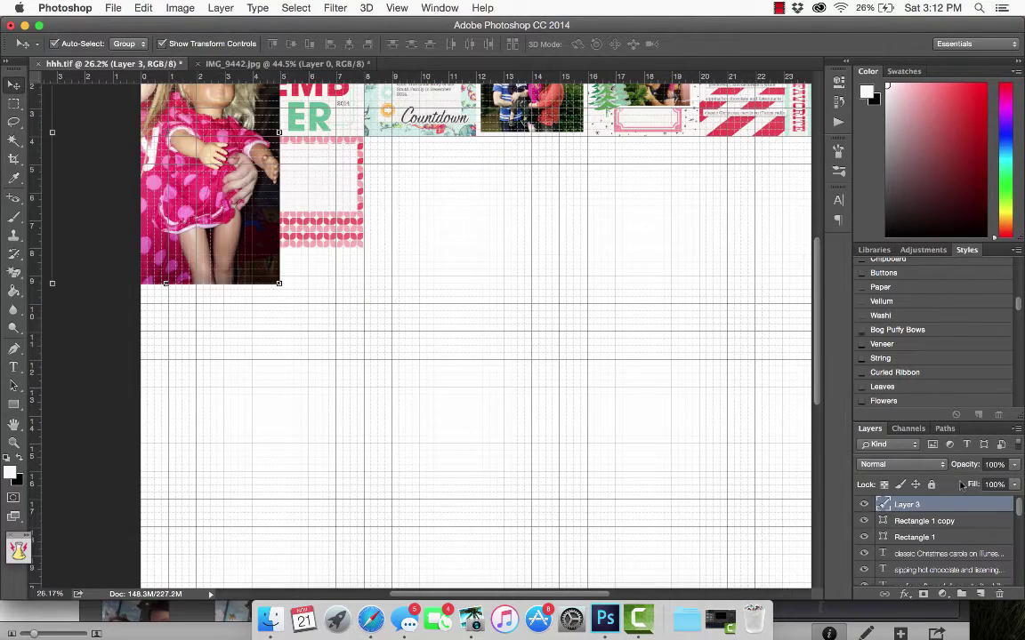
{"action": "left_click_drag", "start_coordinate": [925, 526], "coordinate": [925, 530]}
Scale the girl's photo down proportionally and position it over the white rectangle on the mint square
{"action": "left_click", "coordinate": [161, 143]}
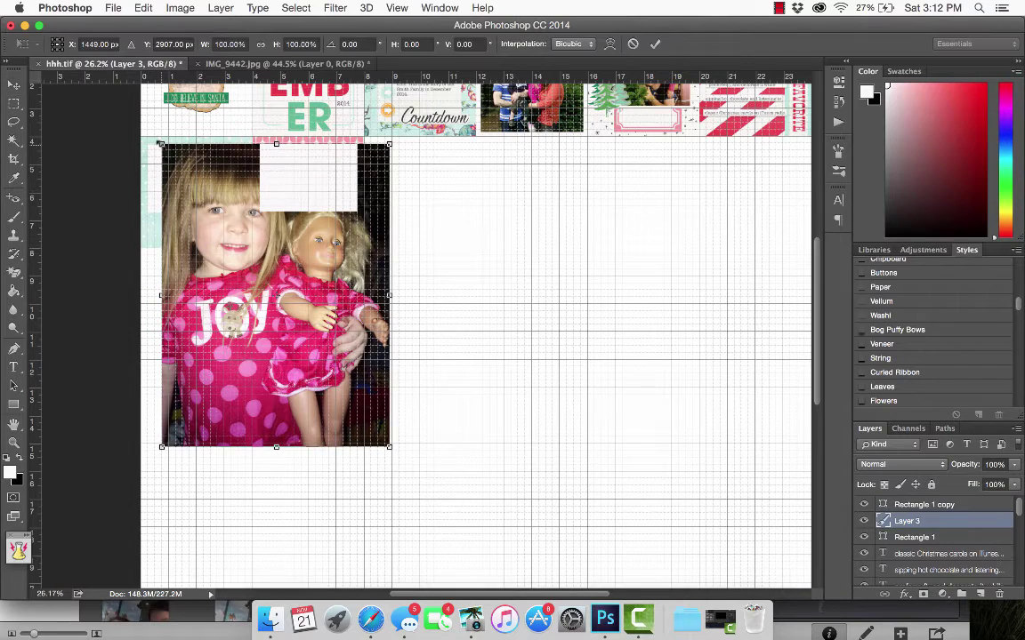
{"action": "left_click_drag", "start_coordinate": [161, 144], "coordinate": [340, 271]}
{"action": "key", "text": "Return"}
{"action": "left_click_drag", "start_coordinate": [368, 405], "coordinate": [227, 239]}
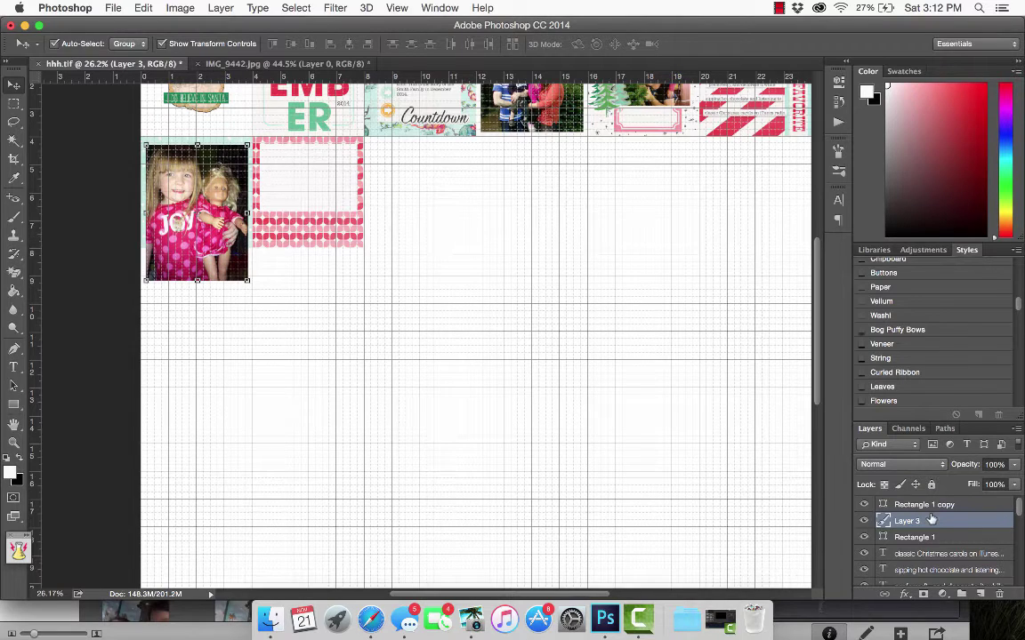
Try clipping the girl's photo to the white rectangle on the mint square and undo the clipping
{"action": "right_click", "coordinate": [931, 520]}
{"action": "left_click", "coordinate": [699, 224]}
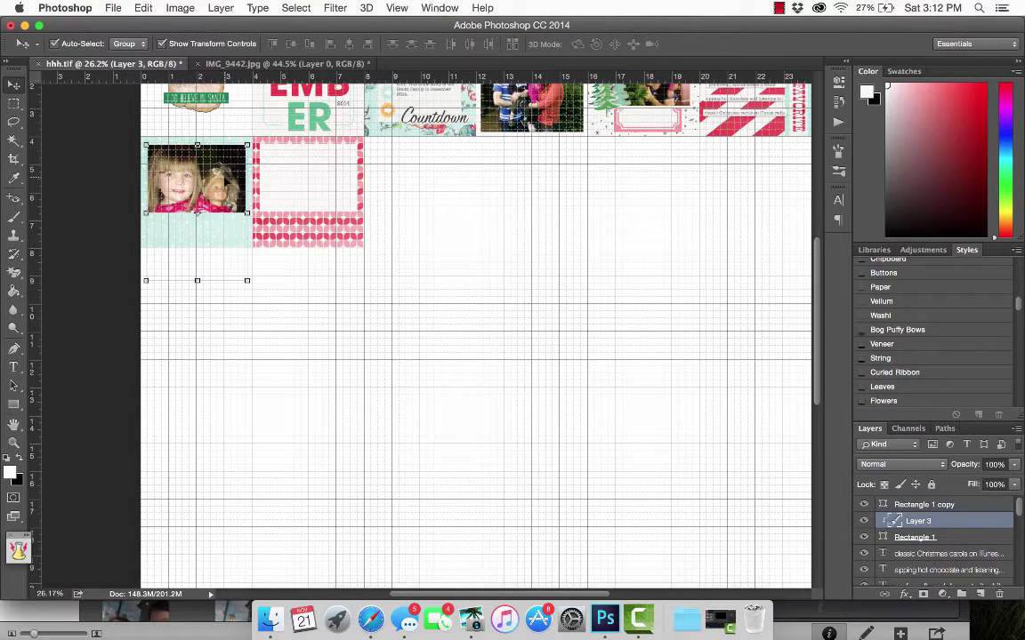
{"action": "key", "text": "super+z"}
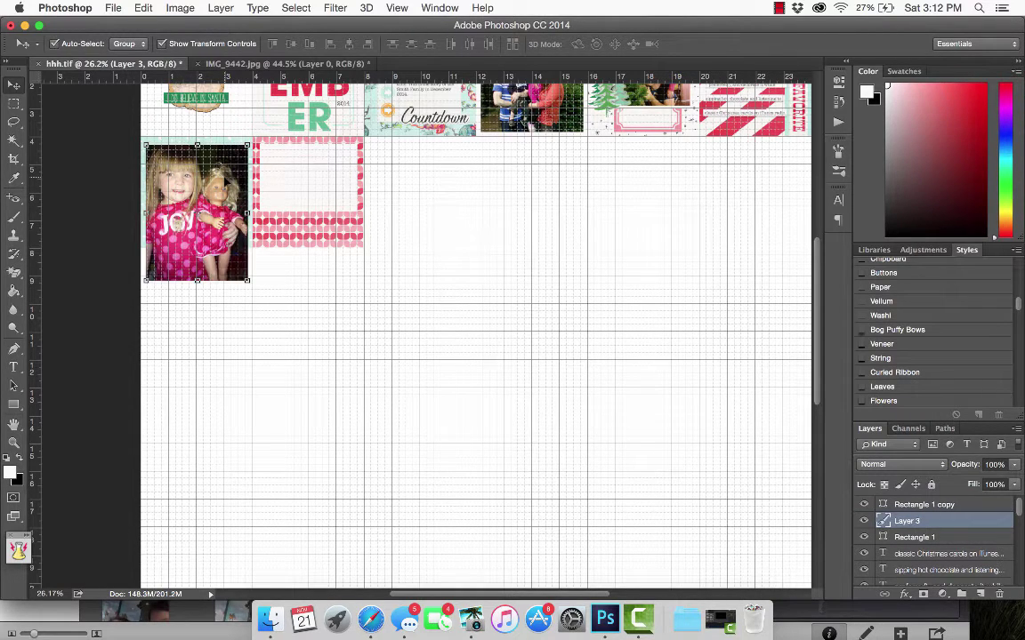
Move the girl's photo aside and stretch the white rectangle on the mint square downward to about 122% of its height
{"action": "left_click_drag", "start_coordinate": [197, 213], "coordinate": [324, 343]}
{"action": "left_click", "coordinate": [218, 176]}
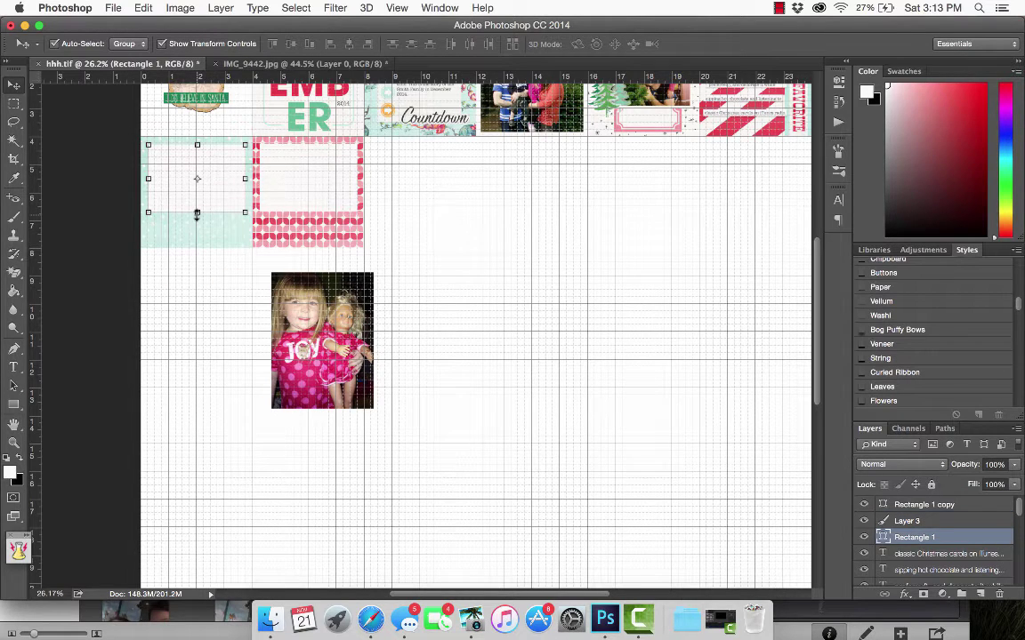
{"action": "left_click_drag", "start_coordinate": [197, 213], "coordinate": [196, 227]}
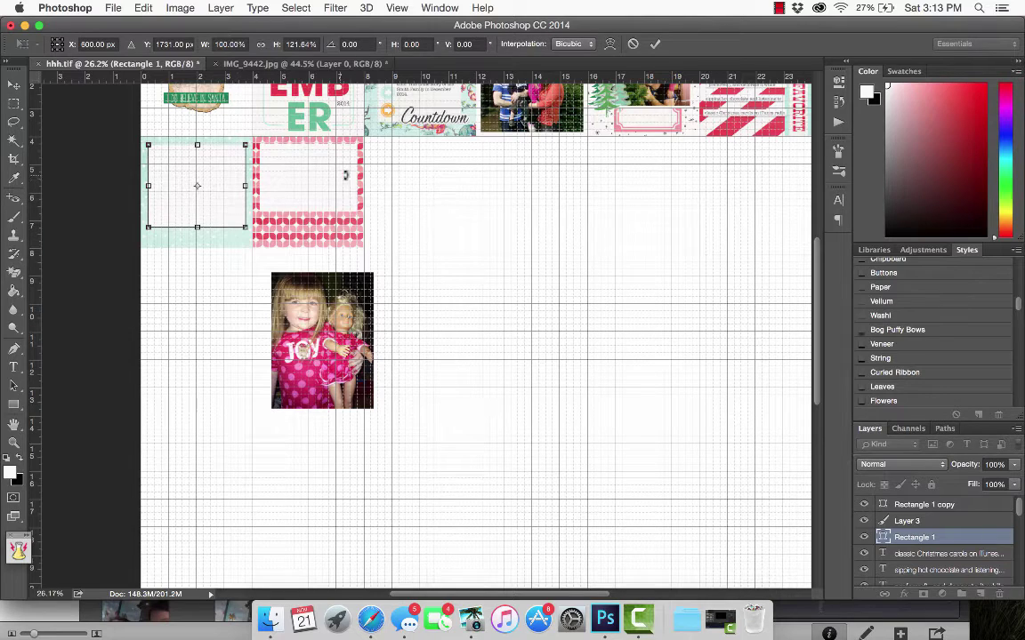
{"action": "key", "text": "v"}
{"action": "left_click", "coordinate": [622, 222]}
Fit the girl's photo over the taller white rectangle, scaling it down slightly, and clip it to Rectangle 1
{"action": "left_click_drag", "start_coordinate": [307, 325], "coordinate": [171, 229]}
{"action": "left_click_drag", "start_coordinate": [143, 145], "coordinate": [154, 159]}
{"action": "left_click_drag", "start_coordinate": [216, 189], "coordinate": [212, 177]}
{"action": "key", "text": "Return"}
{"action": "right_click", "coordinate": [965, 521]}
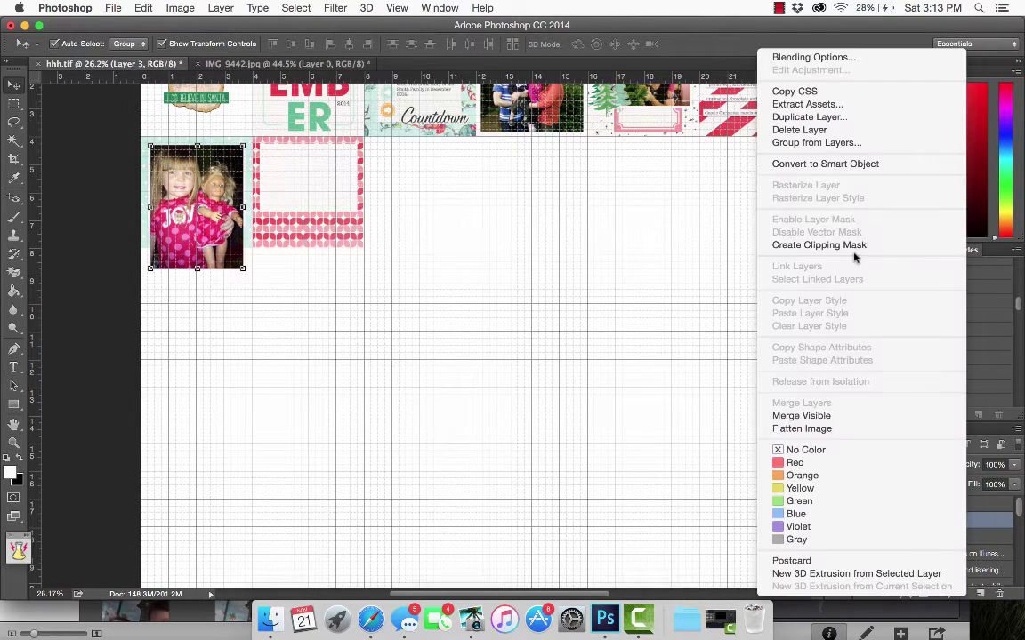
{"action": "left_click", "coordinate": [853, 243]}
Merge the clipped photo layer, Layer 3, with Rectangle 1 into a single layer
{"action": "right_click", "coordinate": [922, 537]}
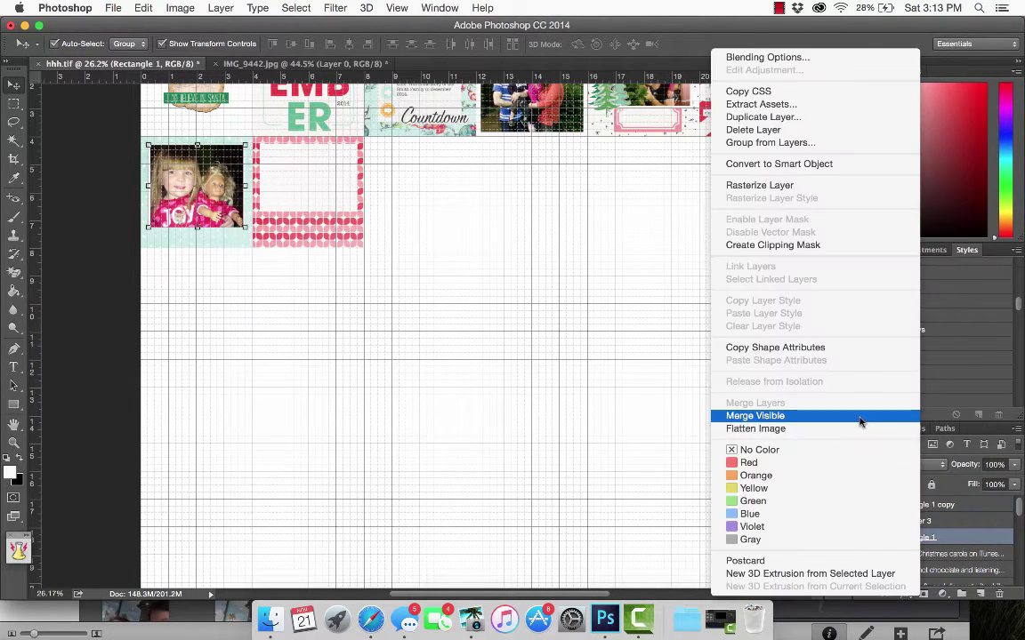
{"action": "left_click", "coordinate": [937, 522]}
{"action": "left_click", "coordinate": [924, 539], "text": "shift"}
{"action": "right_click", "coordinate": [924, 539]}
{"action": "left_click", "coordinate": [840, 403]}
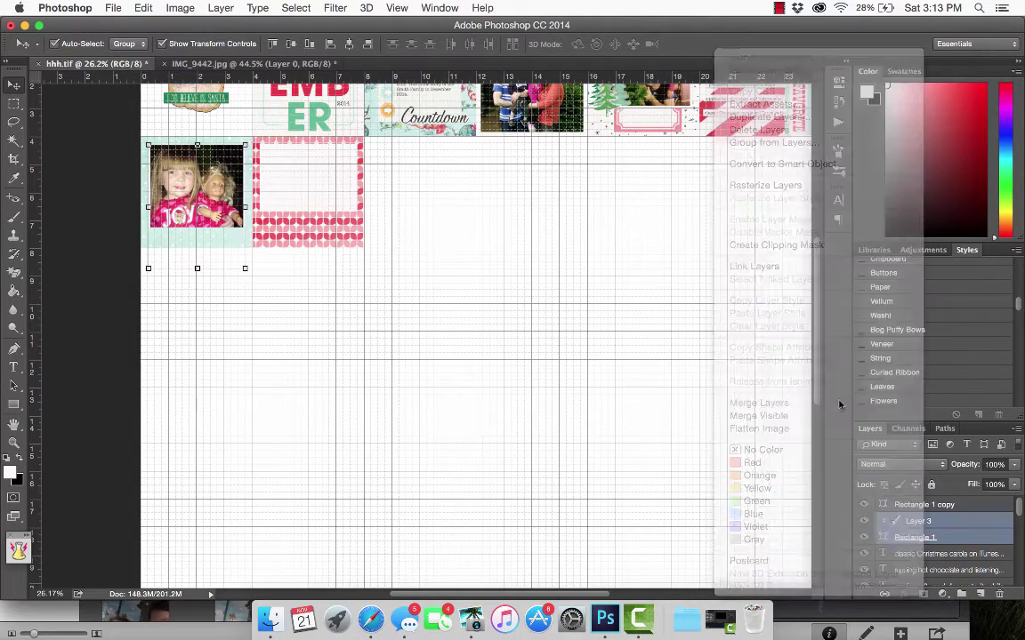
Add a white stroke around the merged photo of the girl and her doll
{"action": "left_click", "coordinate": [143, 8]}
{"action": "left_click", "coordinate": [181, 236]}
{"action": "left_click", "coordinate": [603, 203]}
{"action": "left_click", "coordinate": [366, 306]}
Stretch the white rectangle on the red patterned square downward to a height of 3 inches
{"action": "scroll", "coordinate": [261, 265], "scroll_direction": "up", "scroll_amount": 4}
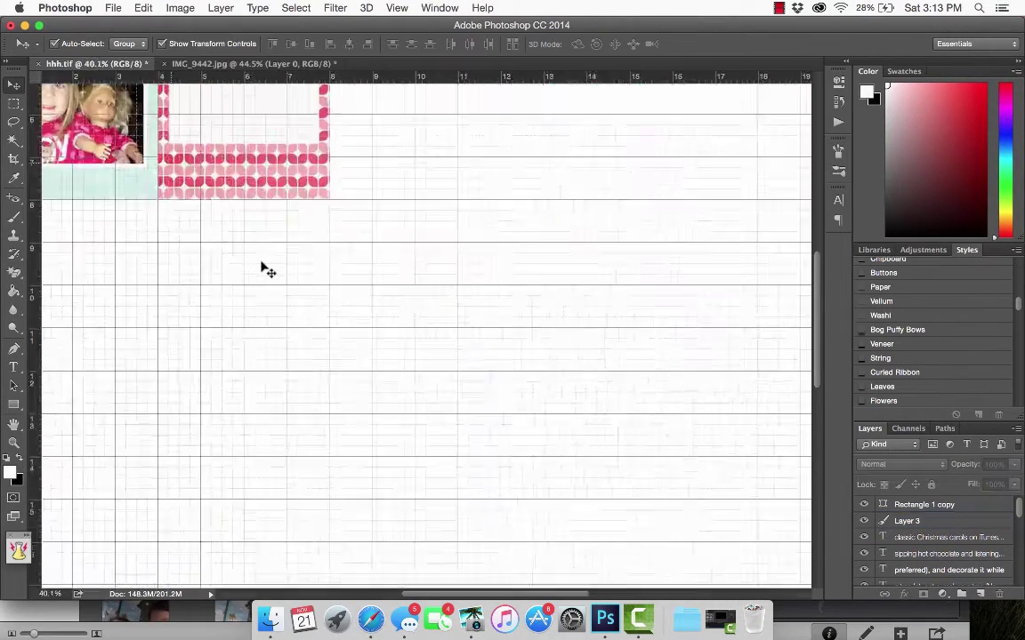
{"action": "scroll", "coordinate": [262, 265], "scroll_direction": "left", "scroll_amount": 4}
{"action": "scroll", "coordinate": [268, 269], "scroll_direction": "up", "scroll_amount": 3}
{"action": "scroll", "coordinate": [267, 269], "scroll_direction": "right", "scroll_amount": 3}
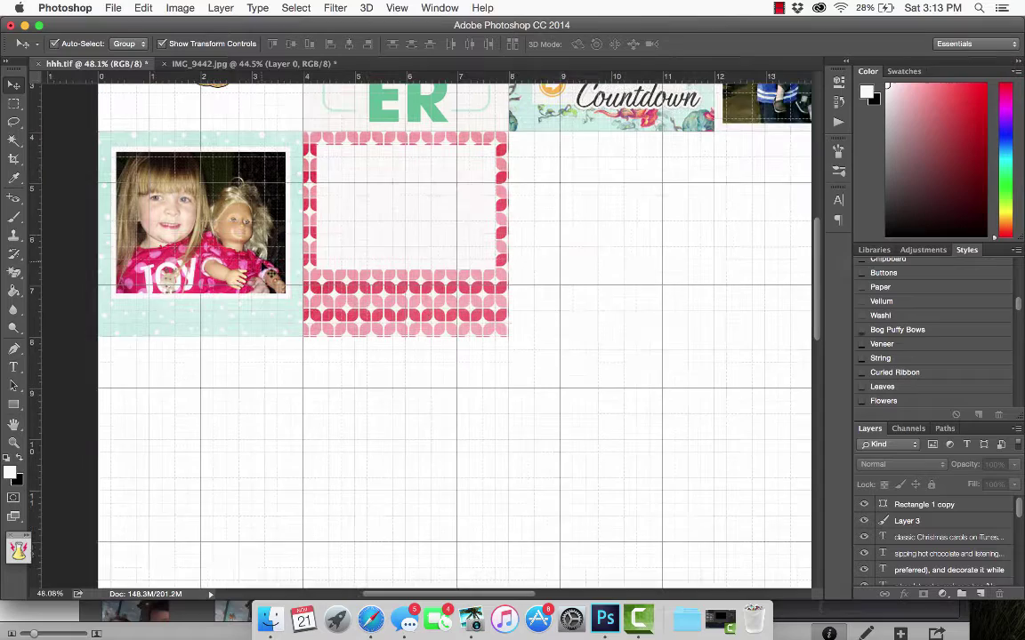
{"action": "left_click", "coordinate": [394, 217]}
{"action": "left_click_drag", "start_coordinate": [407, 267], "coordinate": [403, 291]}
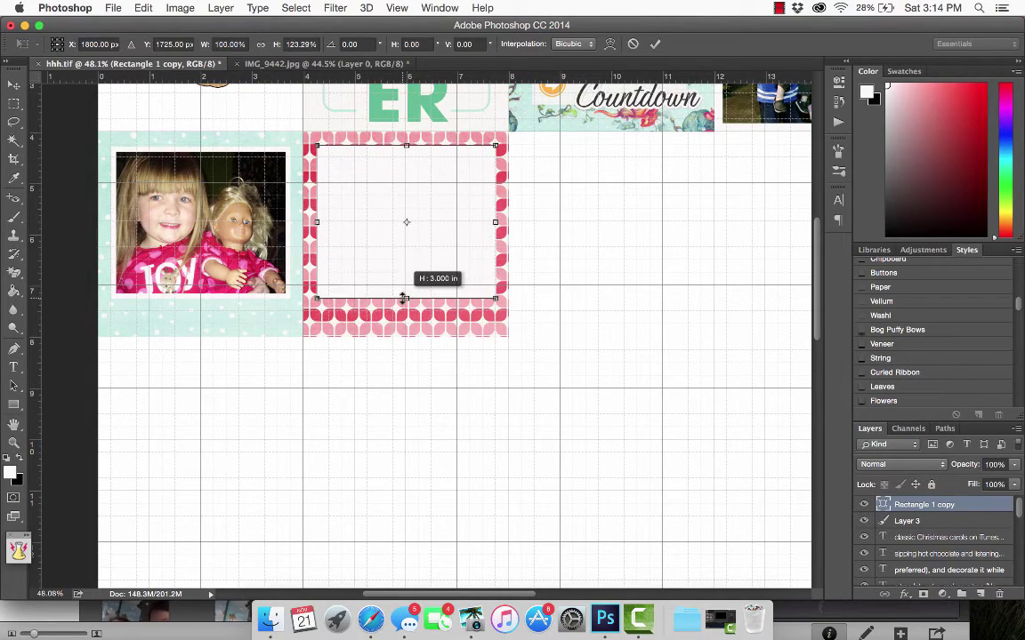
{"action": "key", "text": "Return"}
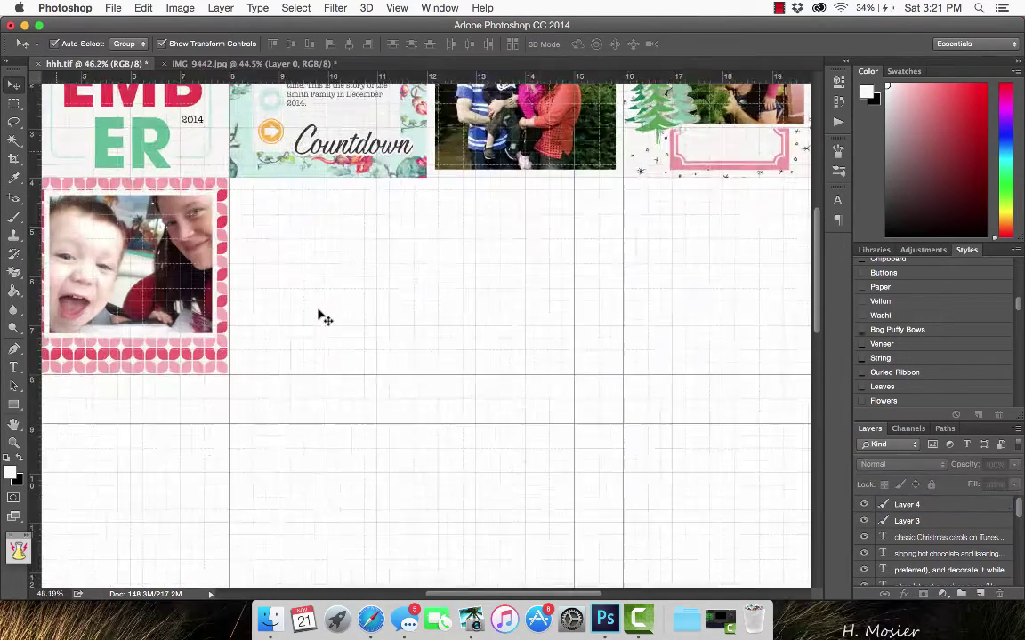
Draw two white 1200 px squares side by side after the boy's photo in the second row and select the first one
{"action": "scroll", "coordinate": [303, 294], "scroll_direction": "left", "scroll_amount": 3}
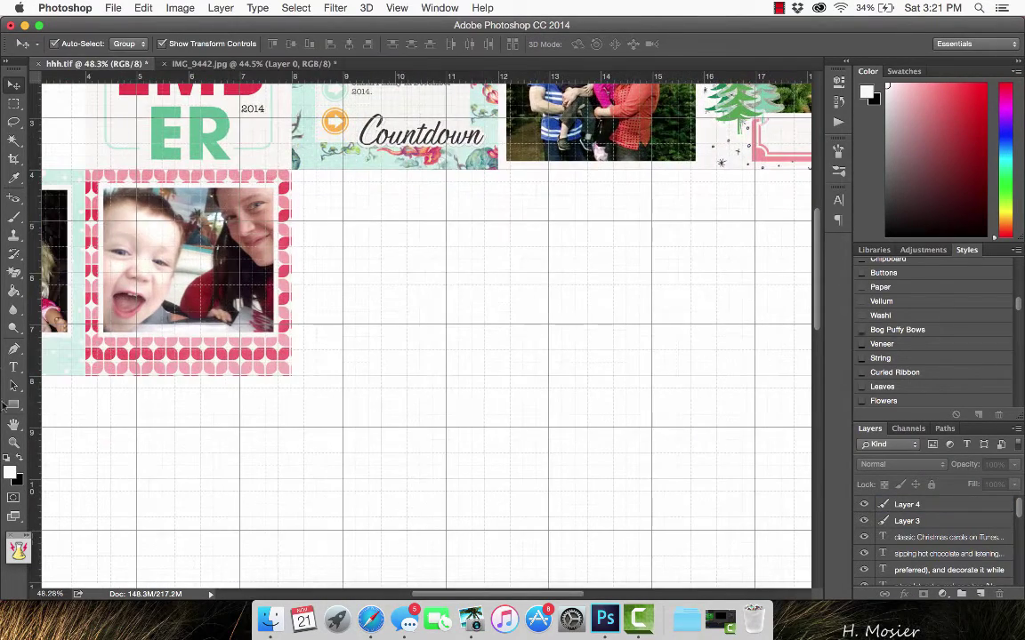
{"action": "left_click", "coordinate": [397, 7]}
{"action": "left_click", "coordinate": [321, 190]}
{"action": "left_click_drag", "start_coordinate": [337, 367], "coordinate": [498, 375]}
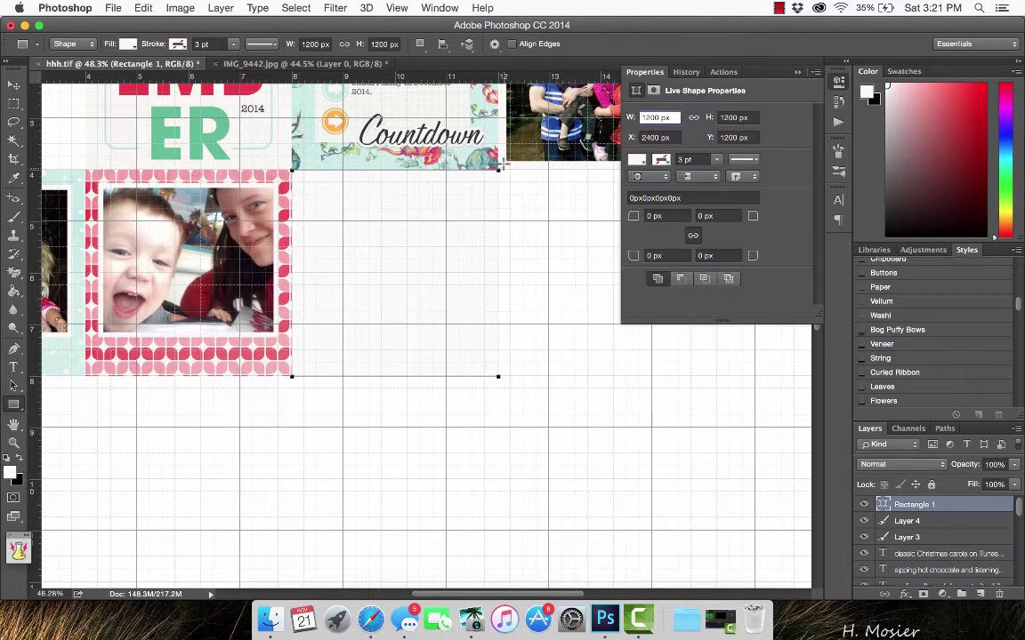
{"action": "left_click", "coordinate": [798, 72]}
{"action": "key", "text": "v"}
{"action": "left_click", "coordinate": [421, 320]}
Browse the jj-striley-christmasmini folder in Finder and preview the ledger and candy cane papers
{"action": "left_click", "coordinate": [270, 619]}
{"action": "left_click", "coordinate": [252, 102]}
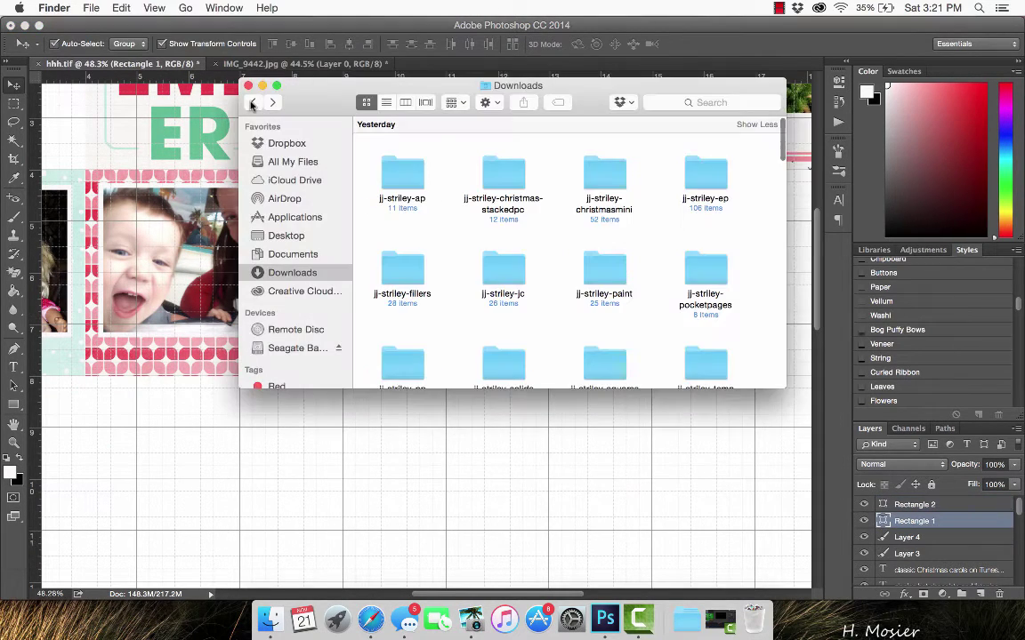
{"action": "double_click", "coordinate": [593, 182]}
{"action": "left_click_drag", "start_coordinate": [594, 85], "coordinate": [549, 250]}
{"action": "scroll", "coordinate": [401, 421], "scroll_direction": "up", "scroll_amount": 3}
{"action": "double_click", "coordinate": [360, 411]}
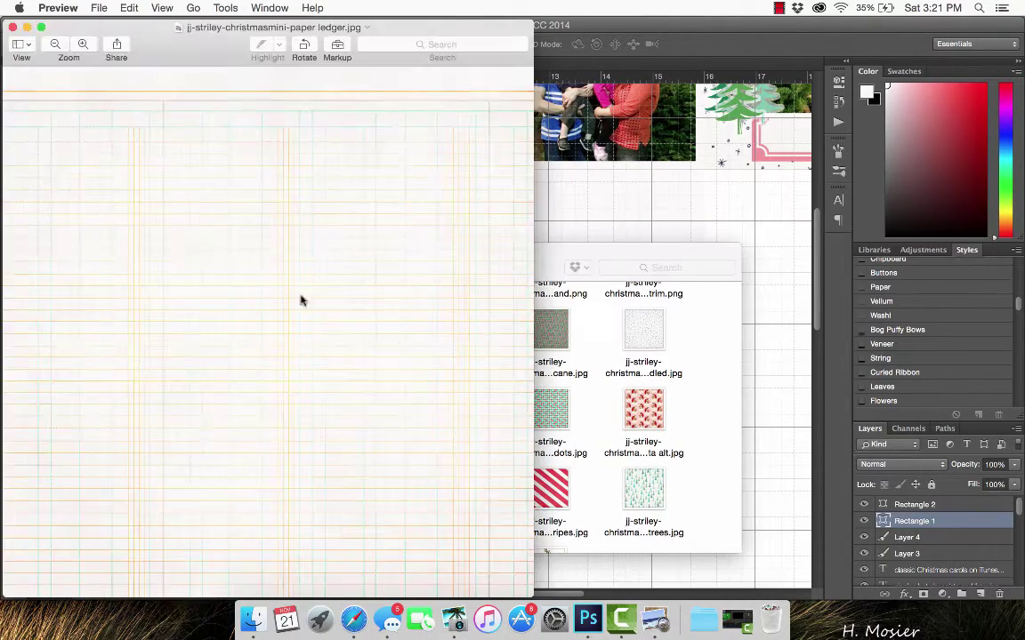
{"action": "left_click", "coordinate": [14, 28]}
{"action": "scroll", "coordinate": [635, 368], "scroll_direction": "up", "scroll_amount": 3}
{"action": "double_click", "coordinate": [555, 445]}
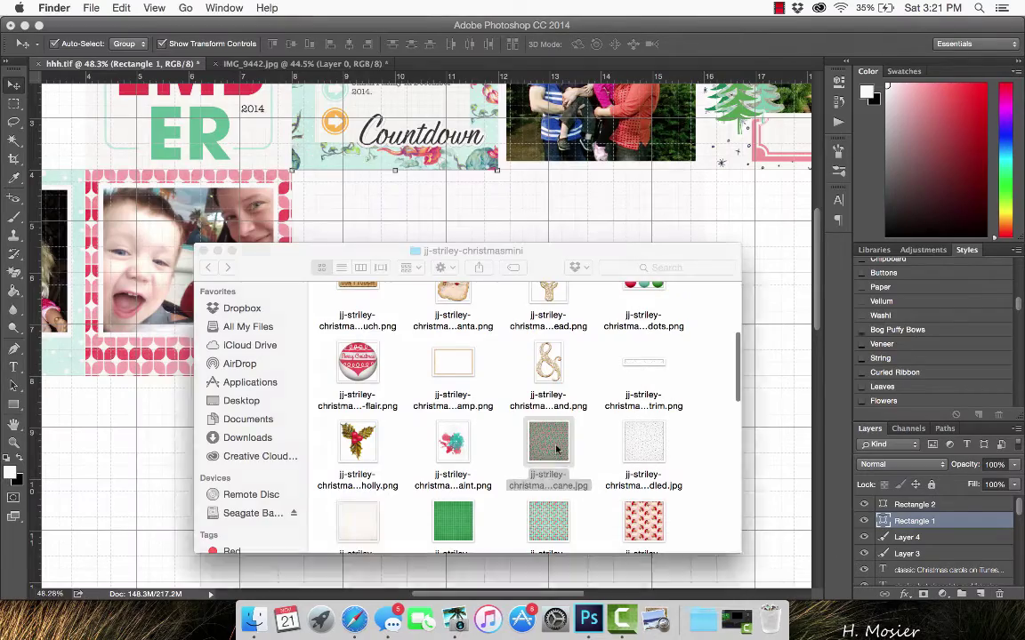
{"action": "left_click", "coordinate": [12, 28]}
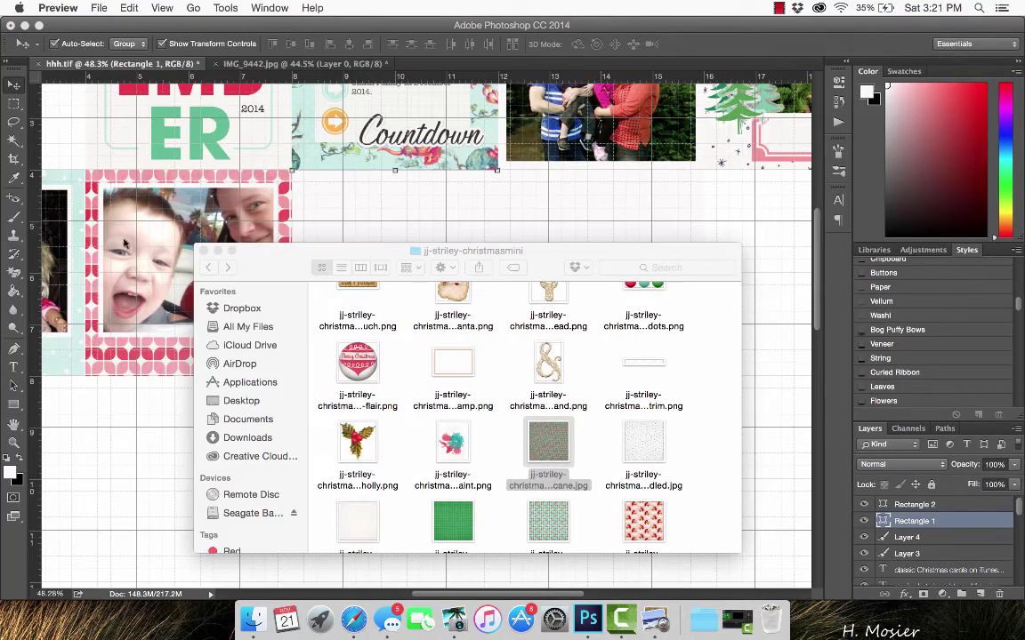
Browse the papers in the jj-striley-pp folder and preview the triangles and numbers-alt papers
{"action": "left_click", "coordinate": [210, 268]}
{"action": "double_click", "coordinate": [365, 485]}
{"action": "scroll", "coordinate": [418, 418], "scroll_direction": "down", "scroll_amount": 3}
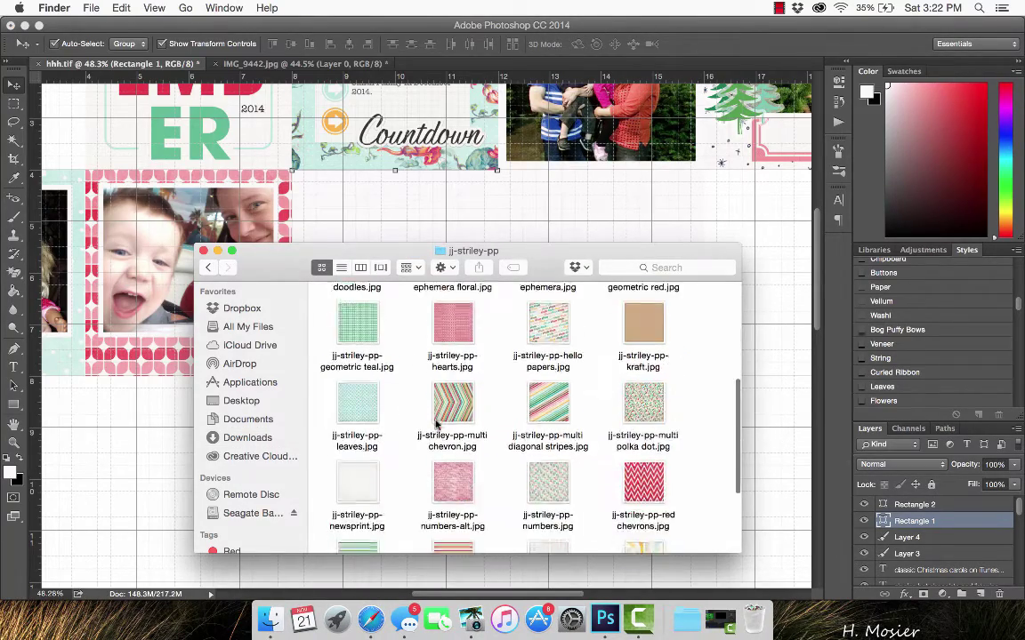
{"action": "scroll", "coordinate": [435, 426], "scroll_direction": "down", "scroll_amount": 3}
{"action": "double_click", "coordinate": [357, 544]}
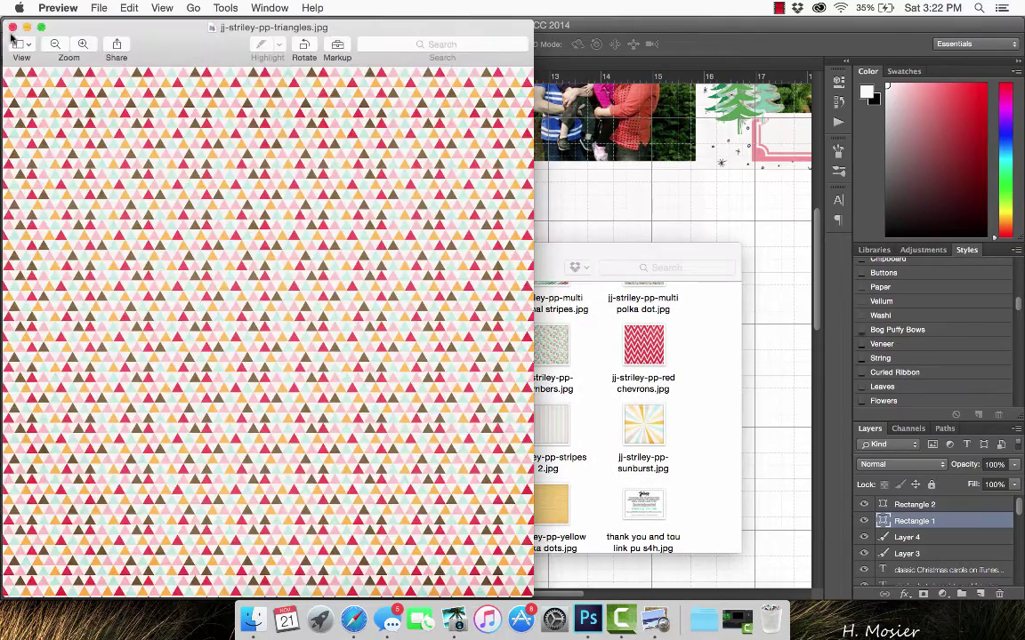
{"action": "left_click", "coordinate": [13, 28]}
{"action": "double_click", "coordinate": [407, 322]}
{"action": "left_click", "coordinate": [13, 28]}
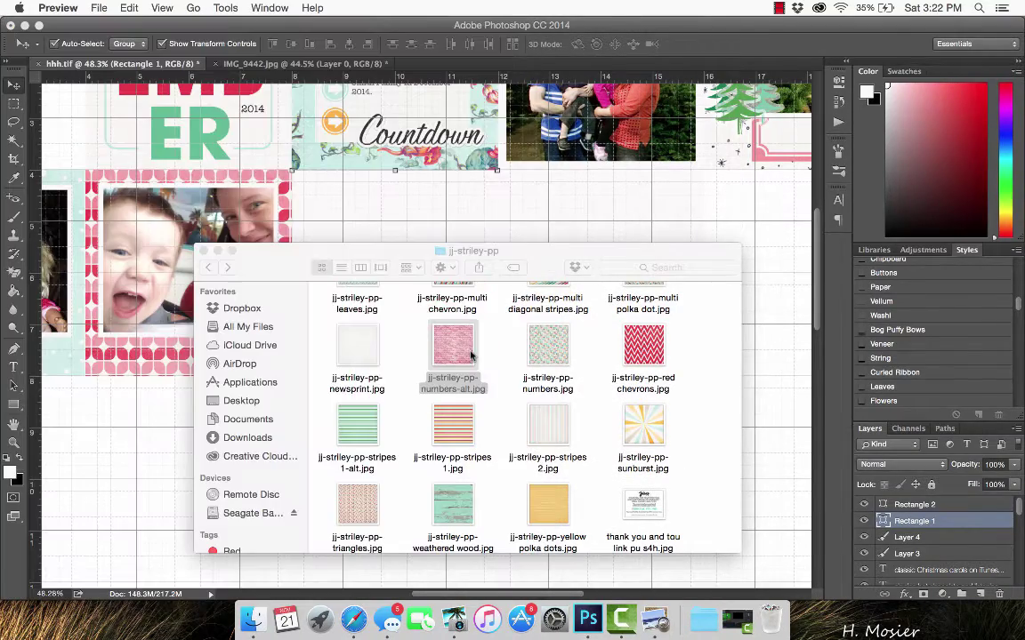
Place jj-striley-pp-stripes 1-alt.jpg into the layout above Rectangle 1 and scale it to 75%
{"action": "left_click_drag", "start_coordinate": [365, 449], "coordinate": [394, 243]}
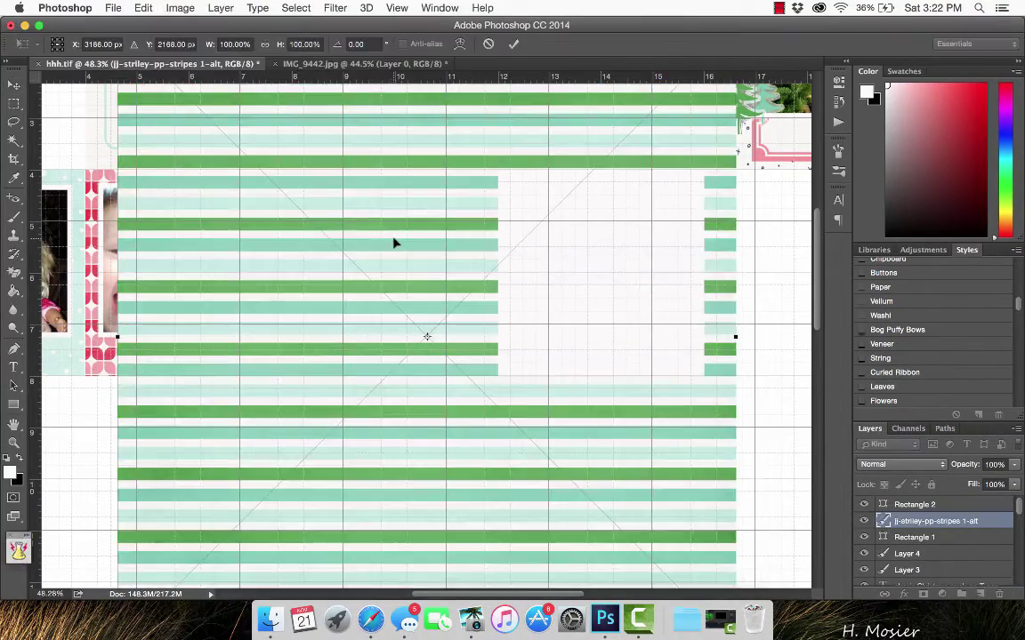
{"action": "key", "text": "super+minus"}
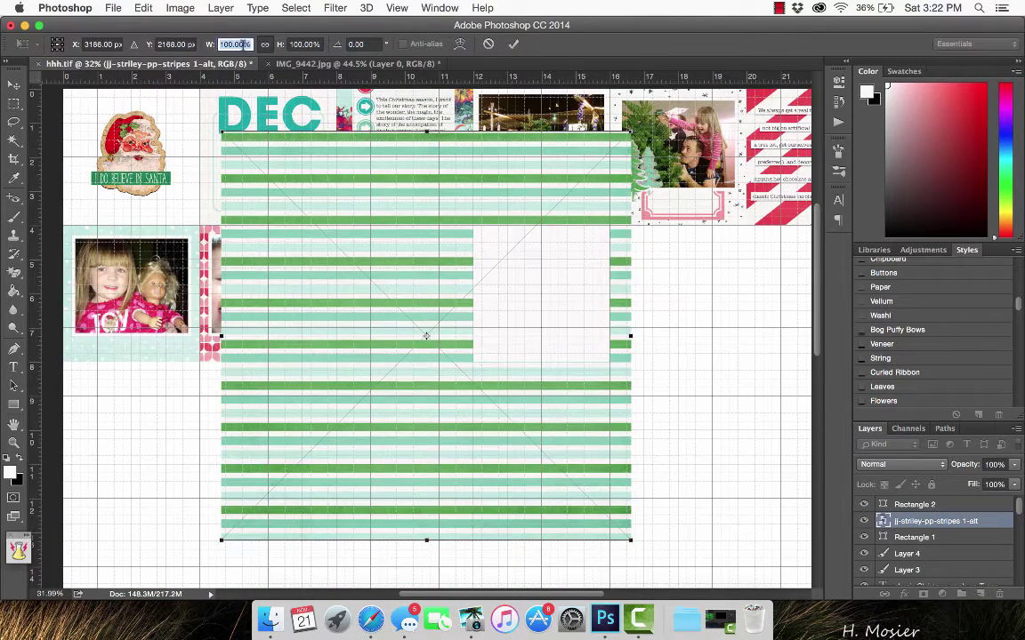
{"action": "type", "text": "75"}
{"action": "key", "text": "Return"}
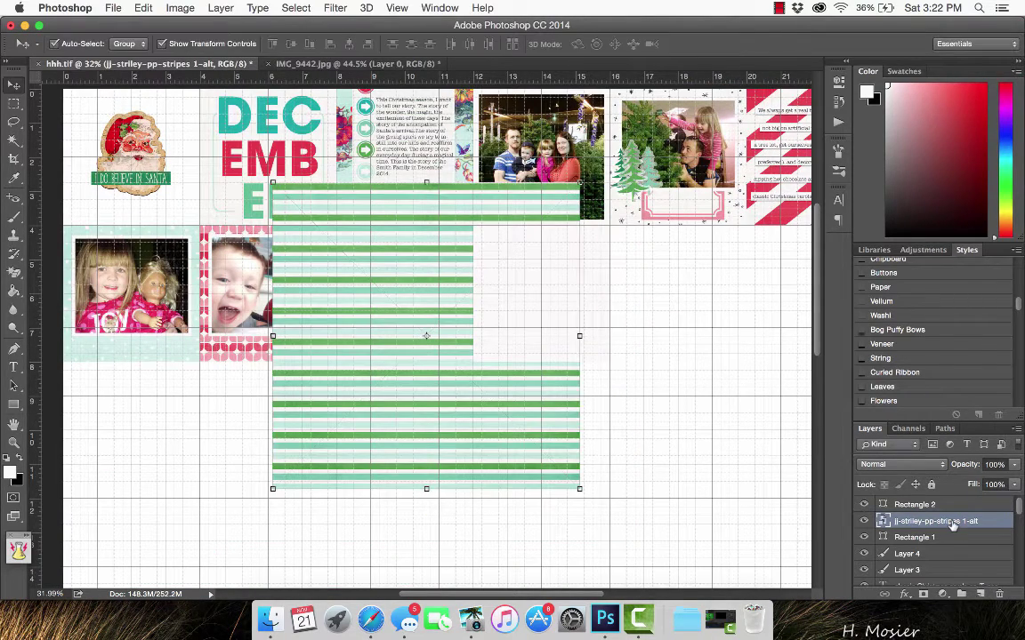
Clip the striped paper to Rectangle 1 with the Paper style applied, and shift the stripes slightly within the square
{"action": "right_click", "coordinate": [954, 524]}
{"action": "left_click", "coordinate": [875, 283]}
{"action": "left_click", "coordinate": [876, 290]}
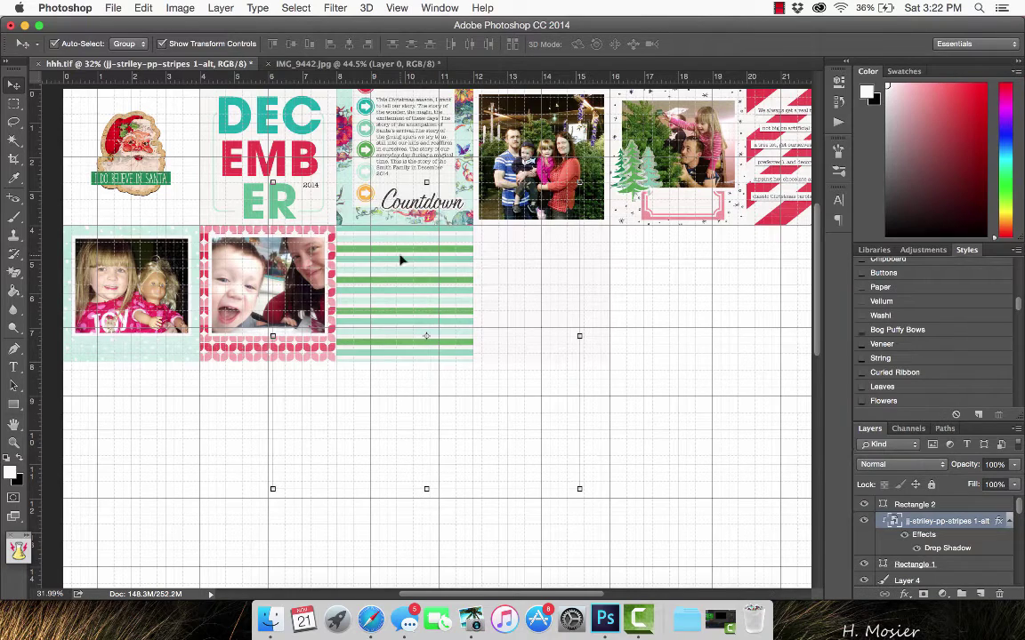
{"action": "left_click_drag", "start_coordinate": [401, 260], "coordinate": [397, 269]}
Merge the clipped striped paper with Rectangle 1 into one layer
{"action": "left_click", "coordinate": [914, 564], "text": "shift"}
{"action": "right_click", "coordinate": [911, 564]}
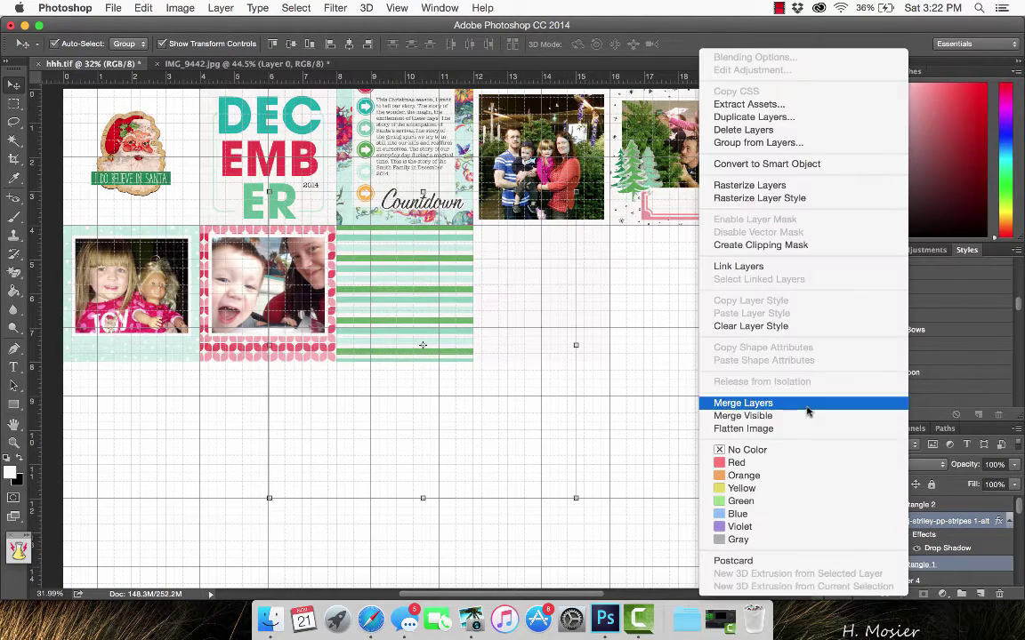
{"action": "left_click", "coordinate": [805, 405]}
Select Rectangle 2, preview jj-striley-pp-numbers.jpg in the jj-striley-pp folder and place that paper into the layout
{"action": "key", "text": "alt+]"}
{"action": "left_click", "coordinate": [269, 618]}
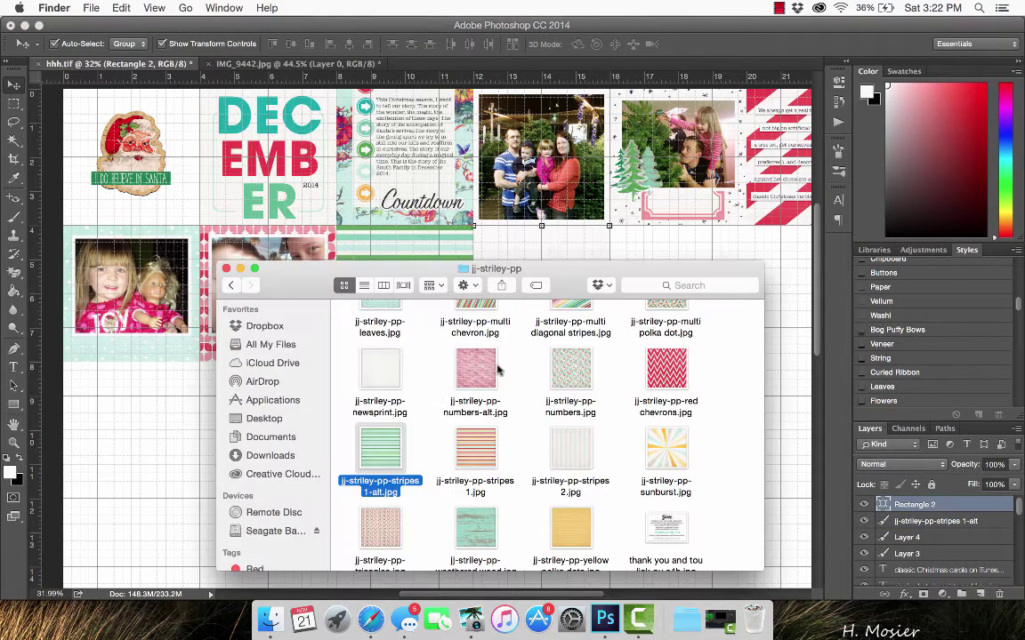
{"action": "scroll", "coordinate": [498, 400], "scroll_direction": "up", "scroll_amount": 2}
{"action": "double_click", "coordinate": [582, 387]}
{"action": "key", "text": "super+w"}
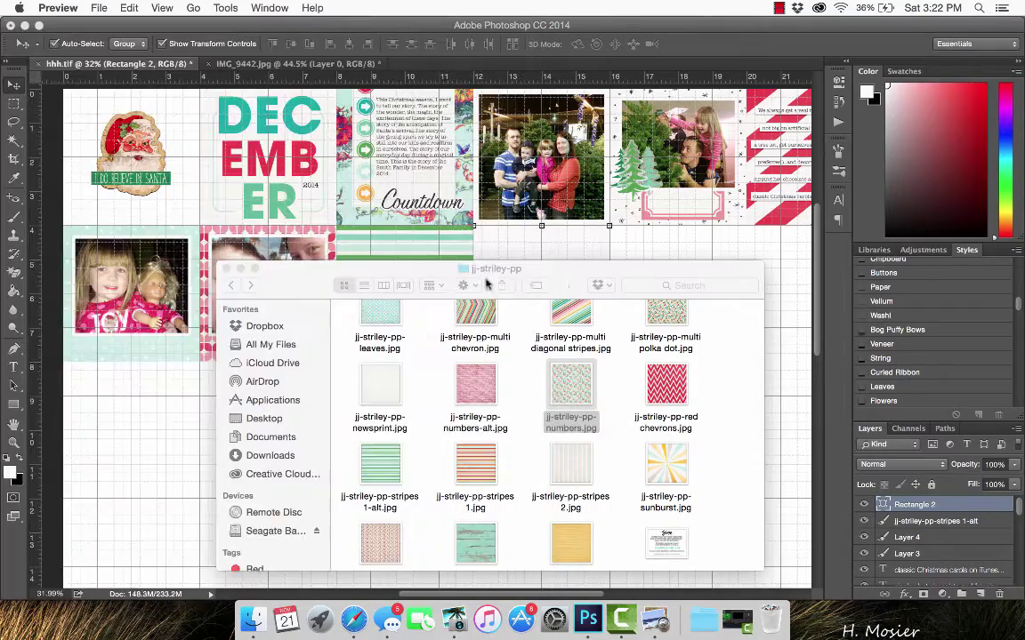
{"action": "left_click_drag", "start_coordinate": [674, 266], "coordinate": [520, 289]}
{"action": "left_click_drag", "start_coordinate": [420, 409], "coordinate": [546, 252]}
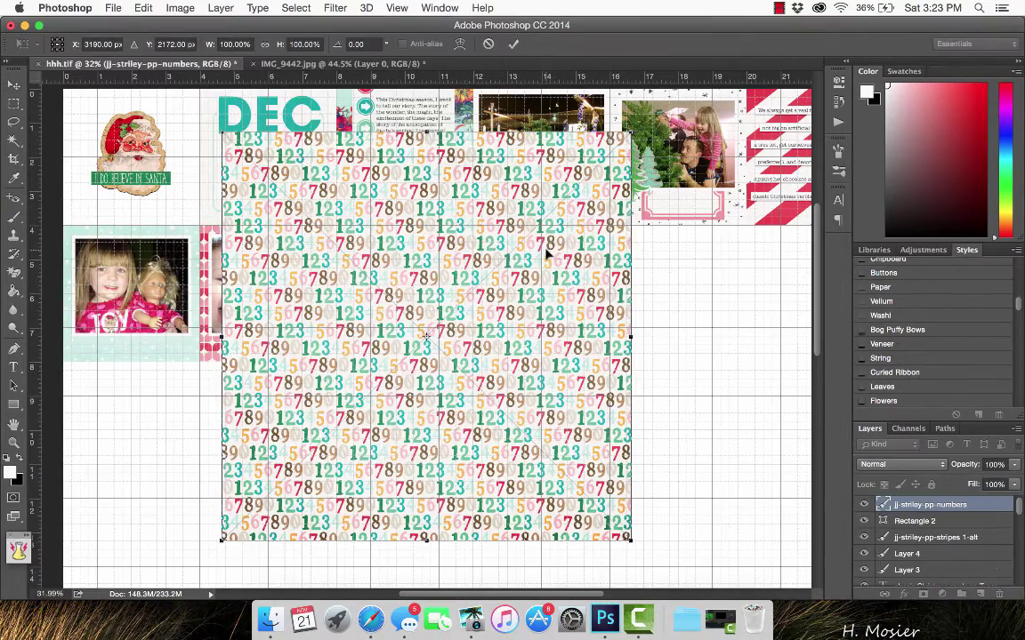
Scale the numbers paper to 75% and move it over the empty white square in the second row
{"action": "key", "text": "Return"}
{"action": "left_click", "coordinate": [221, 135]}
{"action": "left_click", "coordinate": [281, 44]}
{"action": "type", "text": "75"}
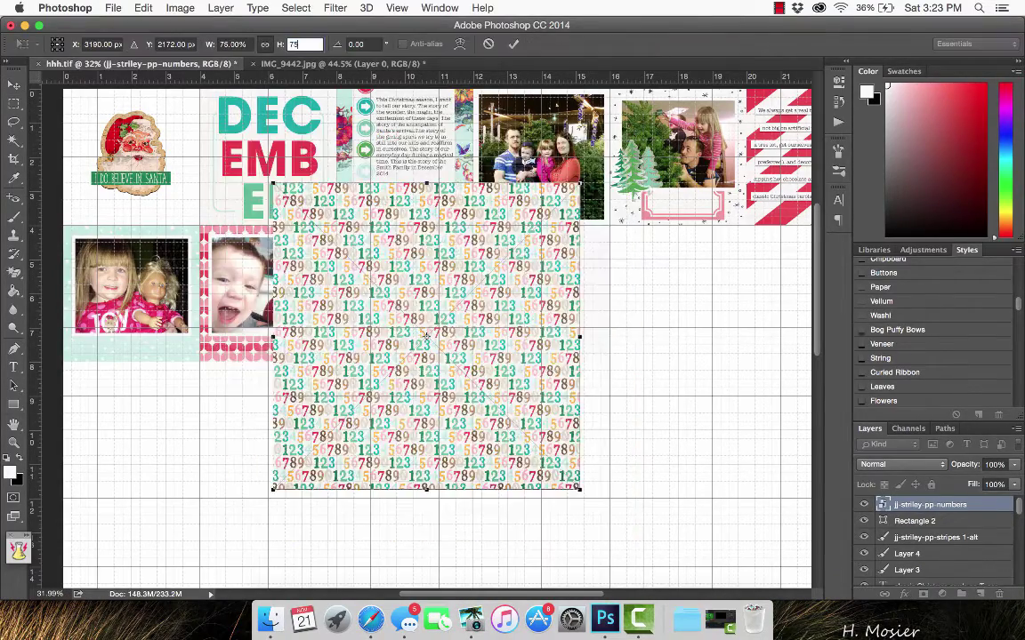
{"action": "left_click", "coordinate": [514, 44]}
{"action": "left_click_drag", "start_coordinate": [365, 290], "coordinate": [464, 331]}
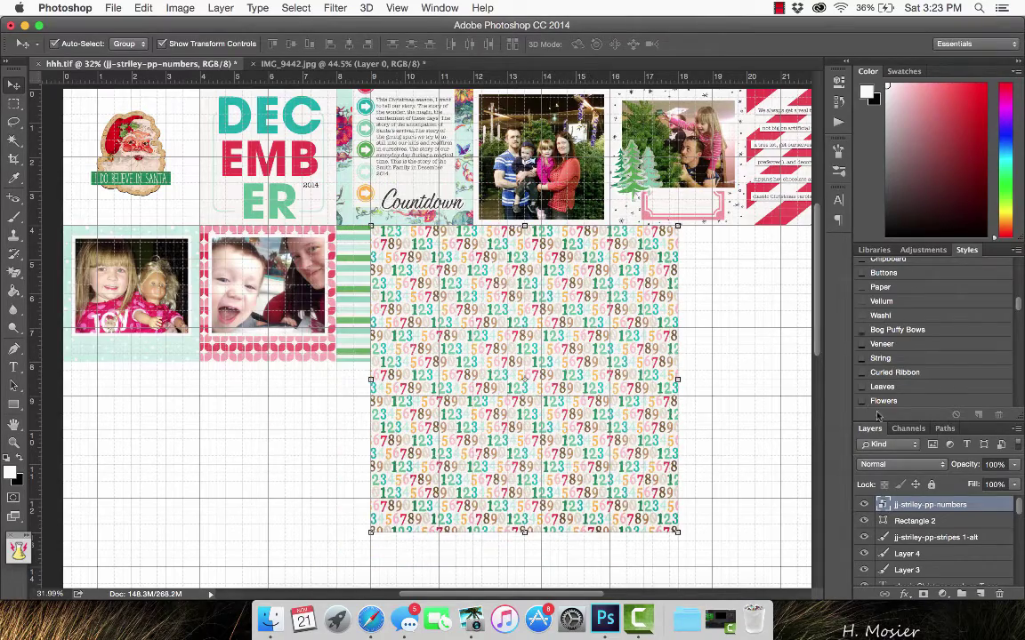
Clip the numbers paper to Rectangle 2 and merge the two into one layer
{"action": "right_click", "coordinate": [895, 513]}
{"action": "left_click", "coordinate": [745, 280]}
{"action": "left_click", "coordinate": [916, 521], "text": "shift"}
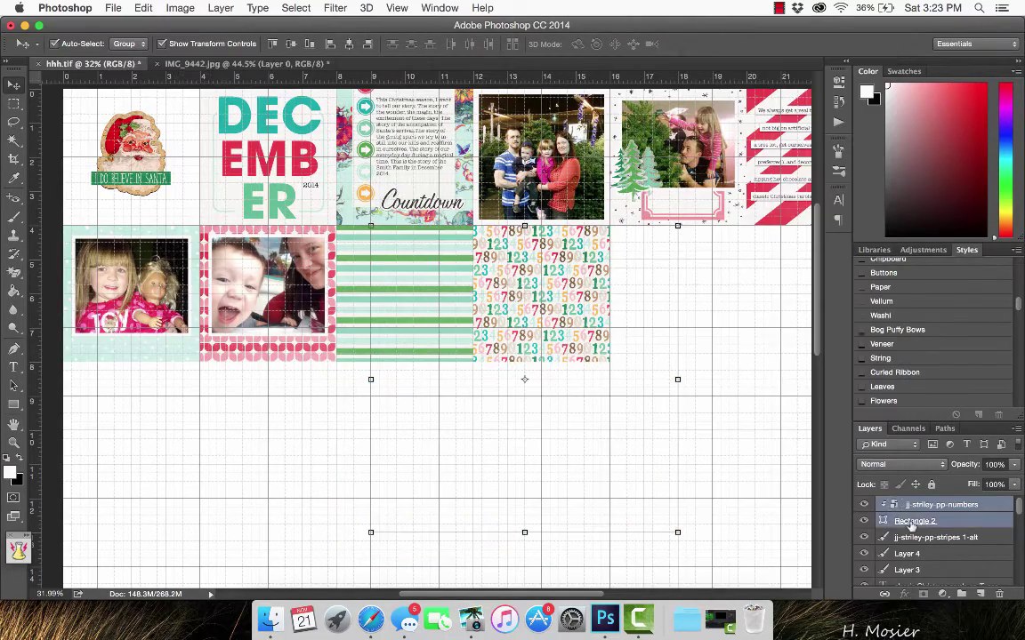
{"action": "right_click", "coordinate": [916, 522]}
{"action": "left_click", "coordinate": [798, 403]}
{"action": "left_click", "coordinate": [792, 398]}
Draw two white 1200 × 1200 px squares side by side in the two empty positions ending the second row
{"action": "scroll", "coordinate": [791, 397], "scroll_direction": "down", "scroll_amount": 3}
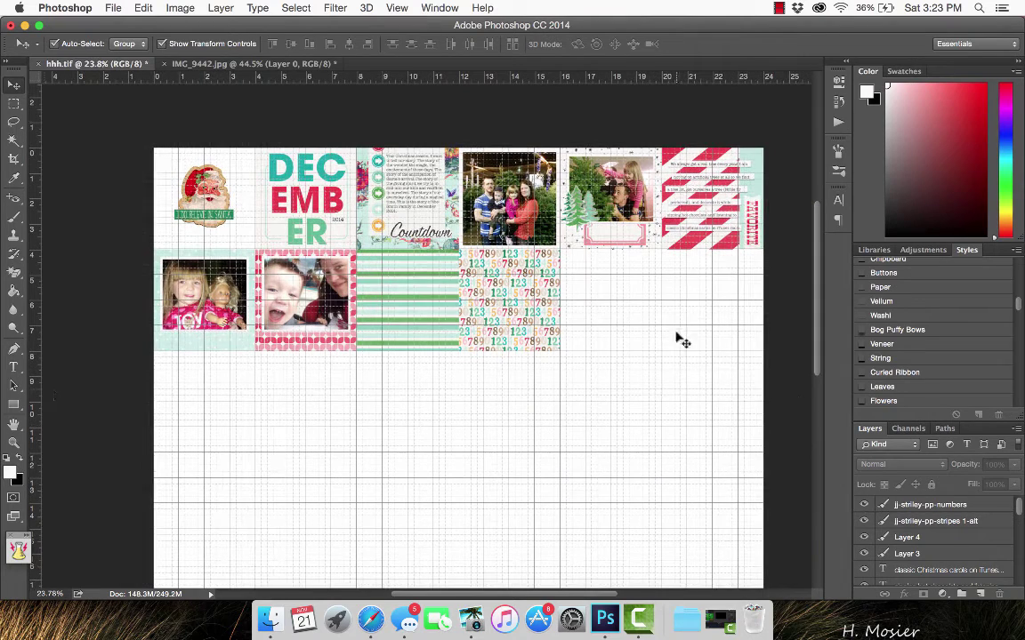
{"action": "left_click", "coordinate": [14, 404]}
{"action": "left_click_drag", "start_coordinate": [560, 251], "coordinate": [662, 351]}
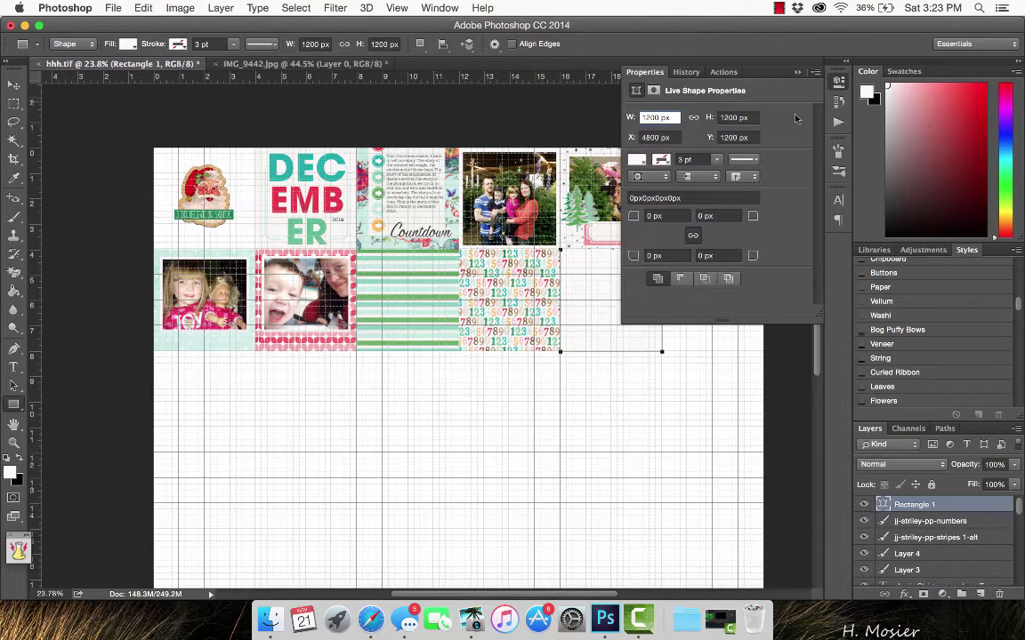
{"action": "left_click_drag", "start_coordinate": [701, 320], "coordinate": [763, 351]}
{"action": "left_click", "coordinate": [798, 66]}
Draw six adjoining white 1200 × 1200 px squares across the third row, directly below the second row
{"action": "scroll", "coordinate": [423, 336], "scroll_direction": "up", "scroll_amount": 3}
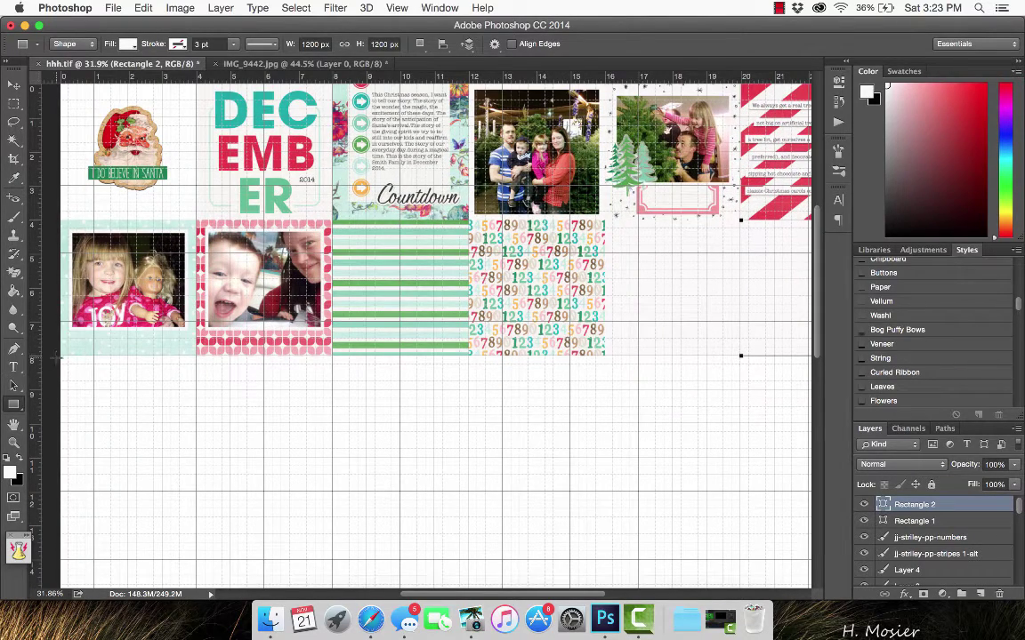
{"action": "mouse_move", "coordinate": [61, 356]}
{"action": "left_mouse_down"}
{"action": "mouse_move", "coordinate": [116, 464]}
{"action": "mouse_move", "coordinate": [196, 492]}
{"action": "left_mouse_up"}
{"action": "left_click_drag", "start_coordinate": [196, 356], "coordinate": [279, 488]}
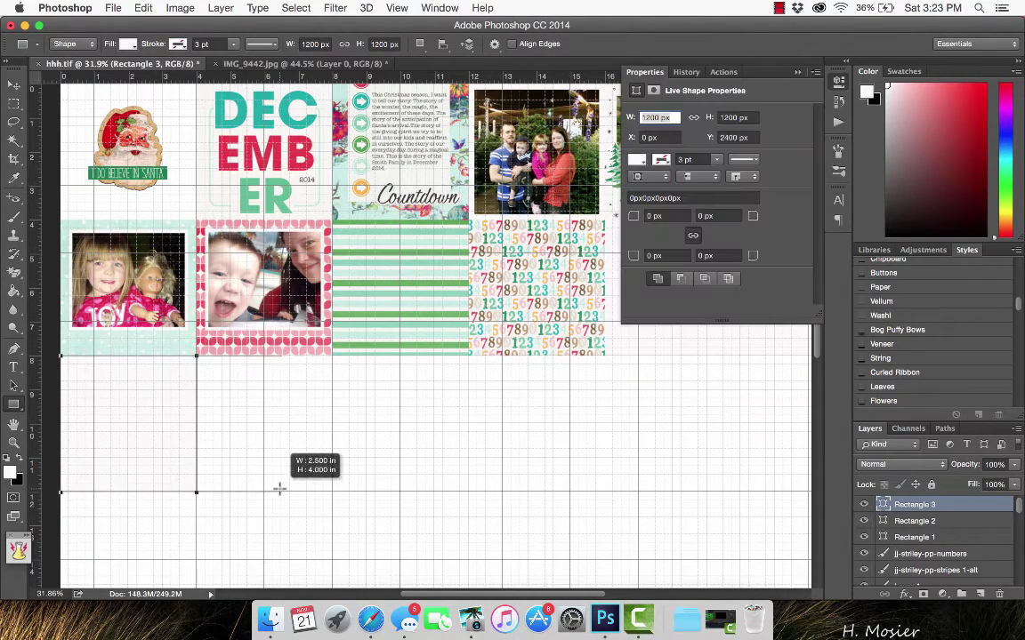
{"action": "left_click_drag", "start_coordinate": [332, 356], "coordinate": [467, 494]}
{"action": "left_click_drag", "start_coordinate": [469, 356], "coordinate": [595, 498]}
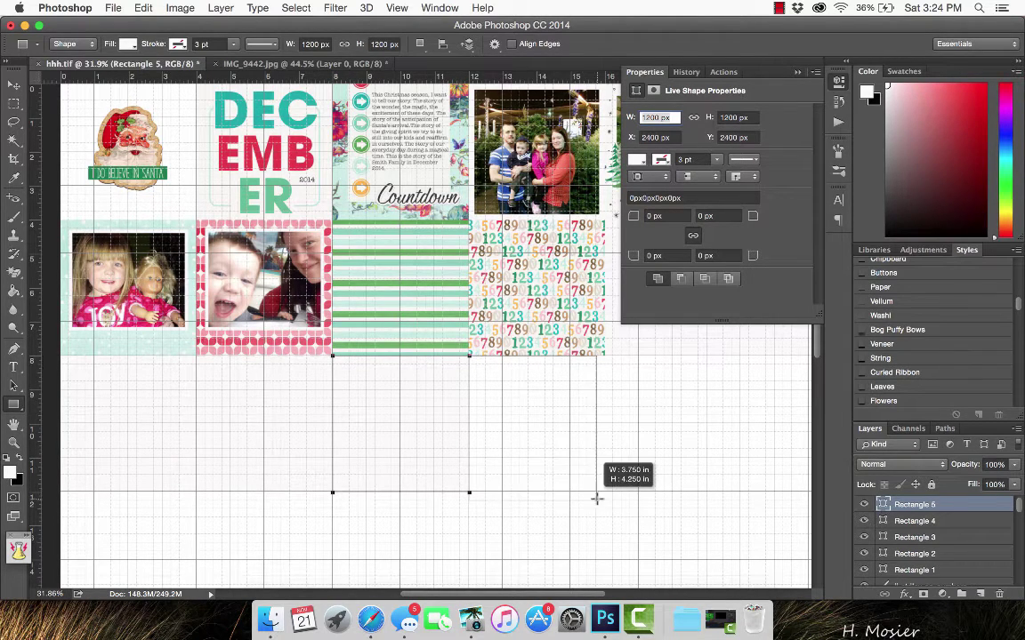
{"action": "left_click_drag", "start_coordinate": [635, 451], "coordinate": [739, 491]}
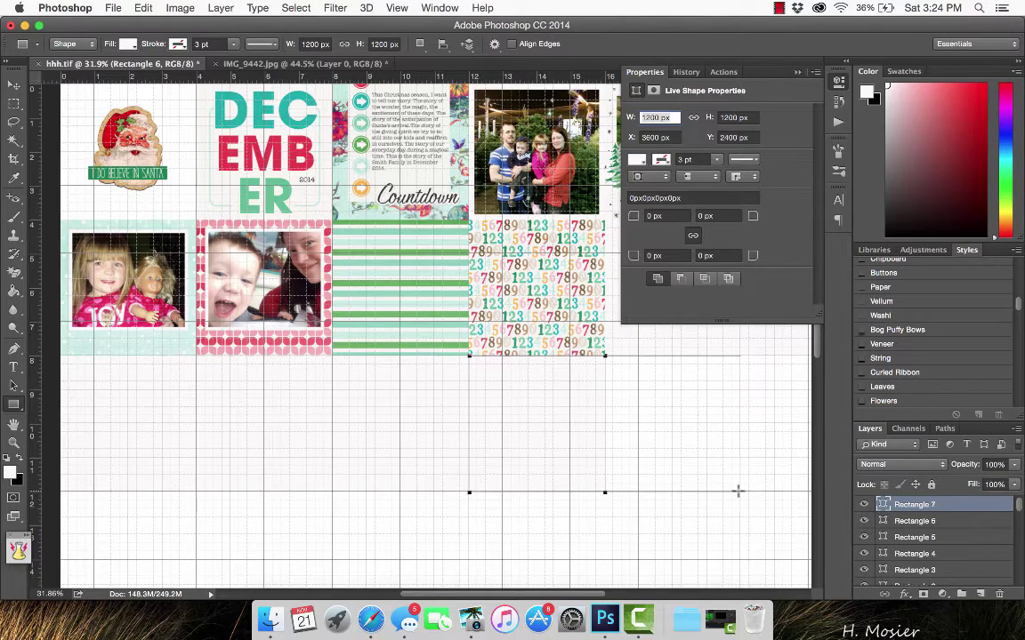
{"action": "scroll", "coordinate": [739, 492], "scroll_direction": "right", "scroll_amount": 5}
{"action": "left_click_drag", "start_coordinate": [485, 418], "coordinate": [575, 490]}
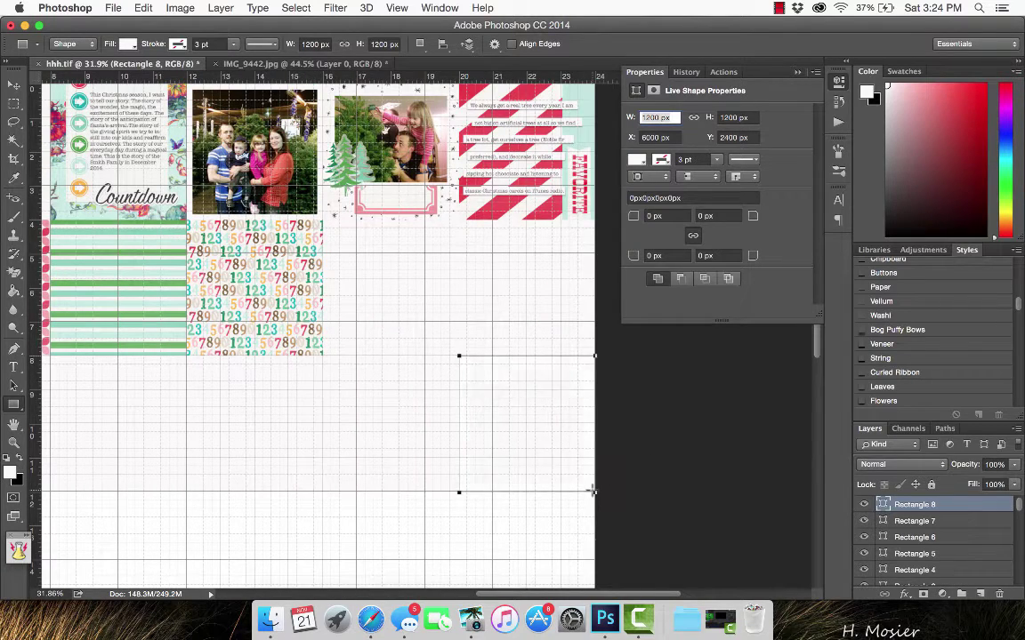
Duplicate the six third-row squares, Rectangle 3 through Rectangle 8
{"action": "scroll", "coordinate": [478, 303], "scroll_direction": "down", "scroll_amount": 3}
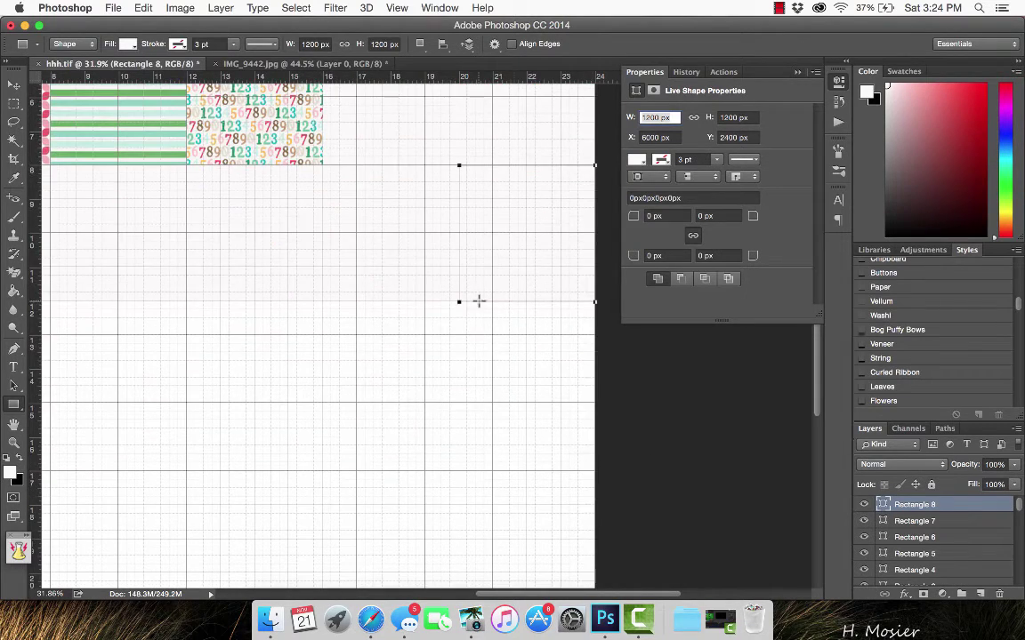
{"action": "left_click", "coordinate": [12, 87]}
{"action": "left_click", "coordinate": [389, 228], "text": "shift"}
{"action": "left_click", "coordinate": [256, 227], "text": "shift"}
{"action": "left_click", "coordinate": [147, 227], "text": "shift"}
{"action": "scroll", "coordinate": [142, 227], "scroll_direction": "left", "scroll_amount": 2}
{"action": "left_click", "coordinate": [133, 231], "text": "shift"}
{"action": "scroll", "coordinate": [134, 232], "scroll_direction": "left", "scroll_amount": 4}
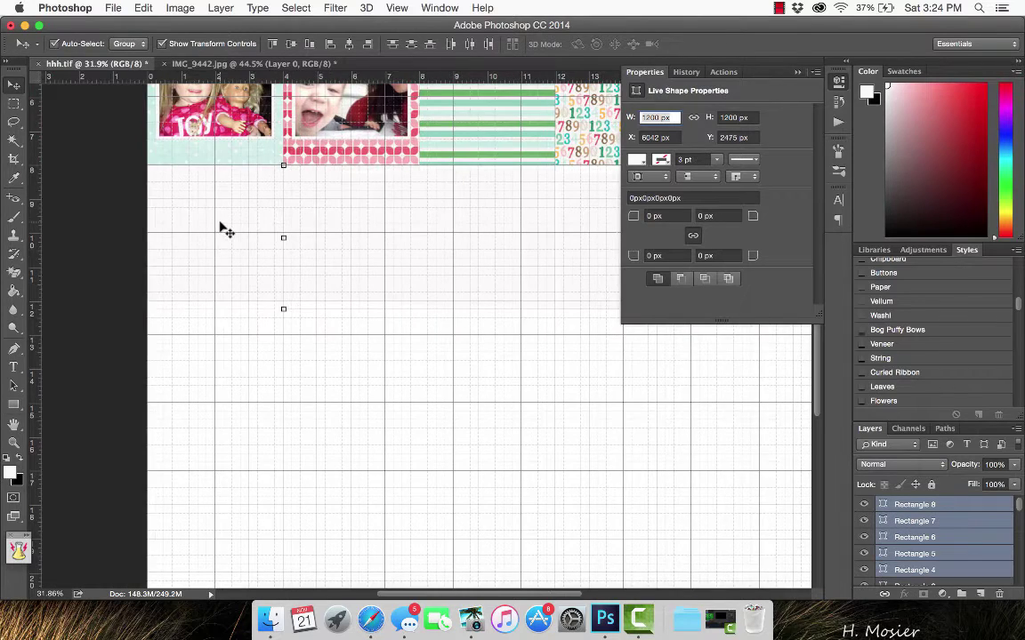
{"action": "right_click", "coordinate": [907, 529]}
{"action": "left_click", "coordinate": [754, 114]}
{"action": "key", "text": "Return"}
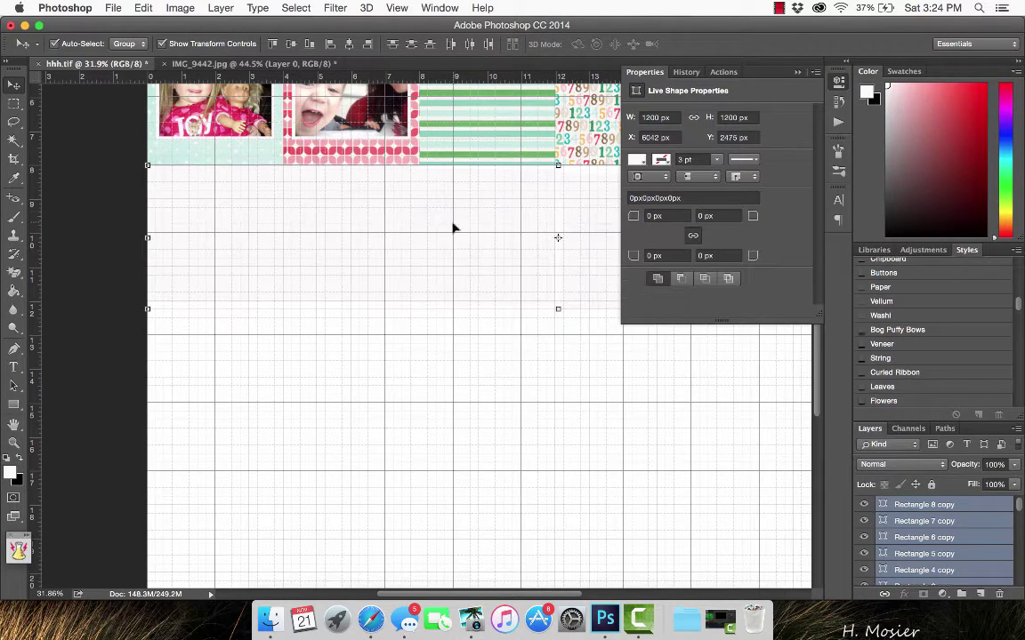
Move the copied squares down below the third row to start a fourth row
{"action": "left_click_drag", "start_coordinate": [498, 249], "coordinate": [500, 369]}
{"action": "scroll", "coordinate": [540, 304], "scroll_direction": "up", "scroll_amount": 5}
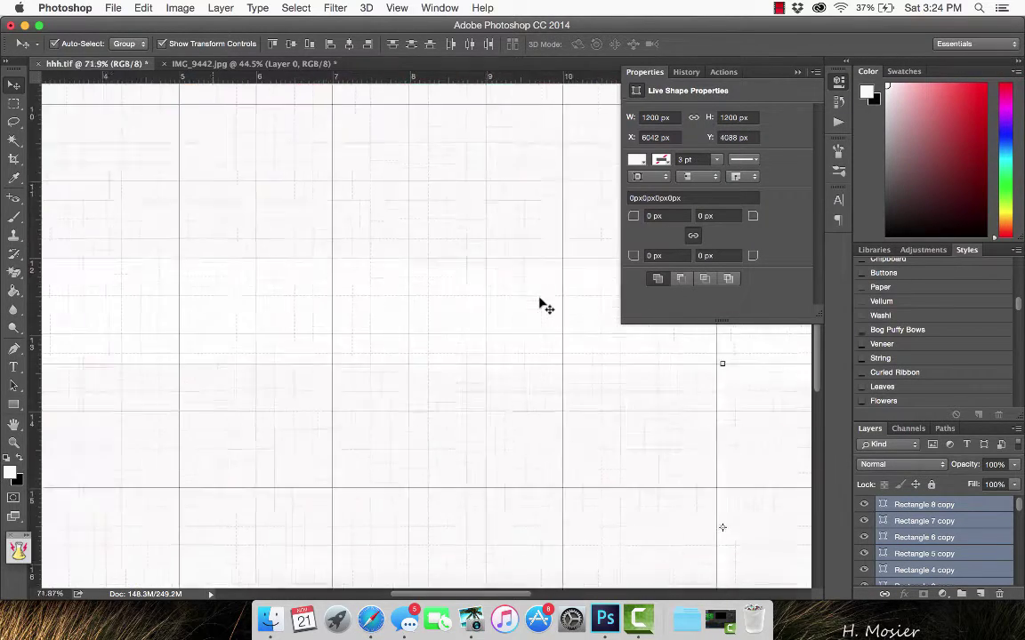
{"action": "left_click", "coordinate": [797, 72]}
Realign the displaced third-row squares with the lower edge of the second row
{"action": "left_click", "coordinate": [473, 299]}
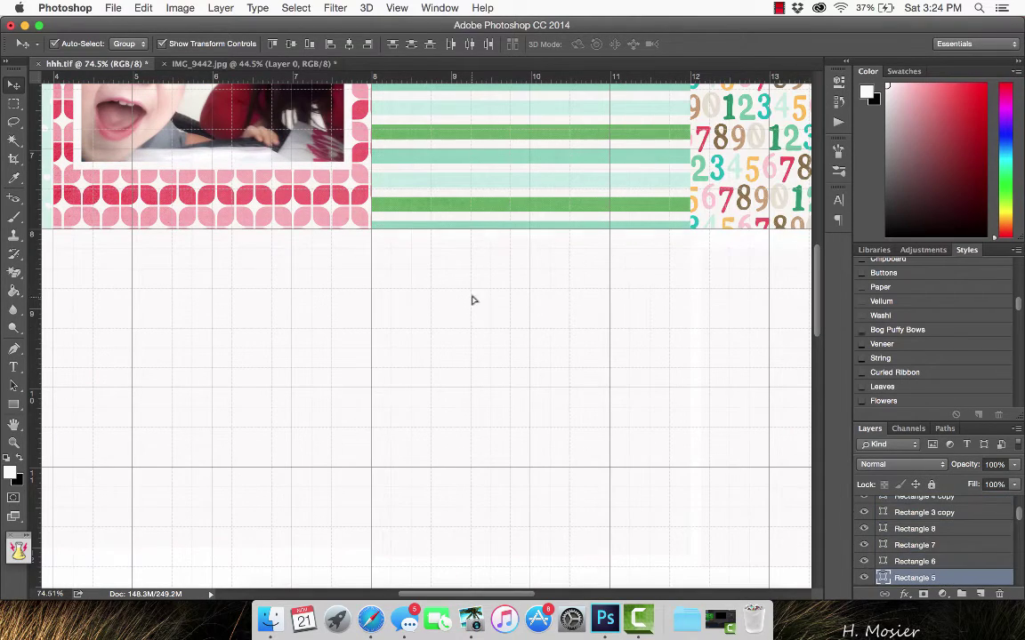
{"action": "left_click", "coordinate": [741, 408]}
{"action": "scroll", "coordinate": [752, 413], "scroll_direction": "right", "scroll_amount": 10}
{"action": "left_click", "coordinate": [650, 393]}
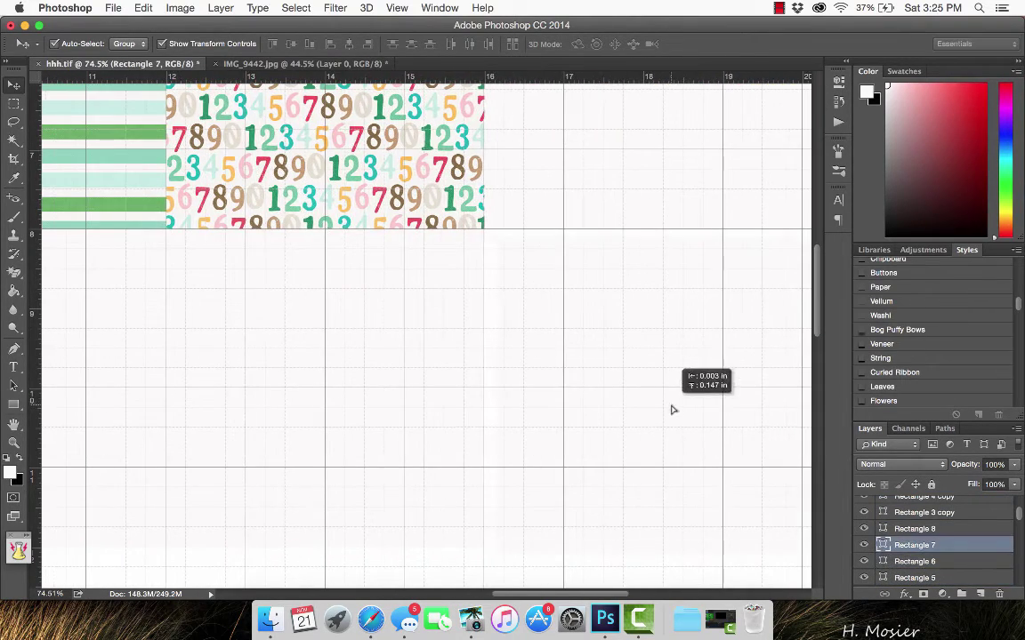
{"action": "left_click", "coordinate": [670, 400]}
{"action": "scroll", "coordinate": [662, 398], "scroll_direction": "down", "scroll_amount": 6}
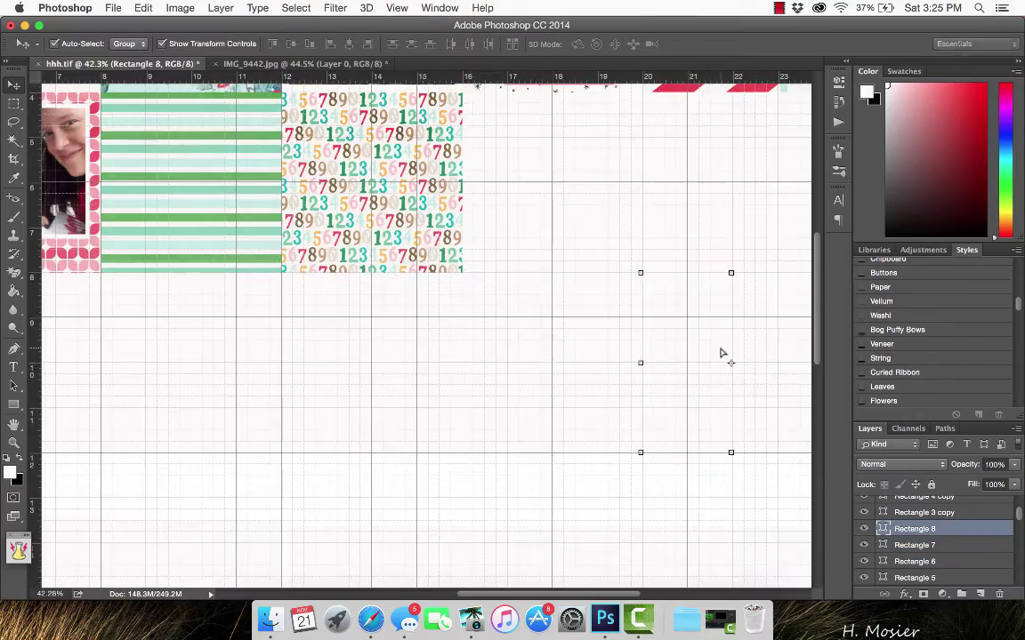
Move the copied fourth-row squares up individually so they sit directly against the third row
{"action": "scroll", "coordinate": [97, 511], "scroll_direction": "down", "scroll_amount": 4}
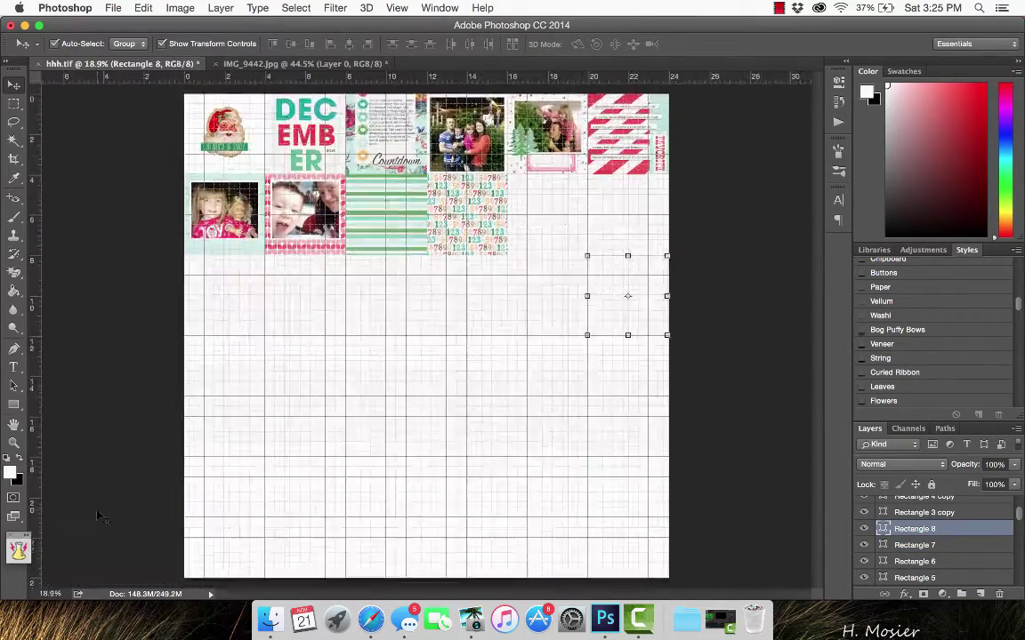
{"action": "scroll", "coordinate": [99, 516], "scroll_direction": "up", "scroll_amount": 3}
{"action": "left_click_drag", "start_coordinate": [135, 445], "coordinate": [133, 418]}
{"action": "left_click_drag", "start_coordinate": [265, 448], "coordinate": [256, 414]}
{"action": "left_click_drag", "start_coordinate": [386, 451], "coordinate": [386, 419]}
{"action": "left_click_drag", "start_coordinate": [488, 441], "coordinate": [485, 413]}
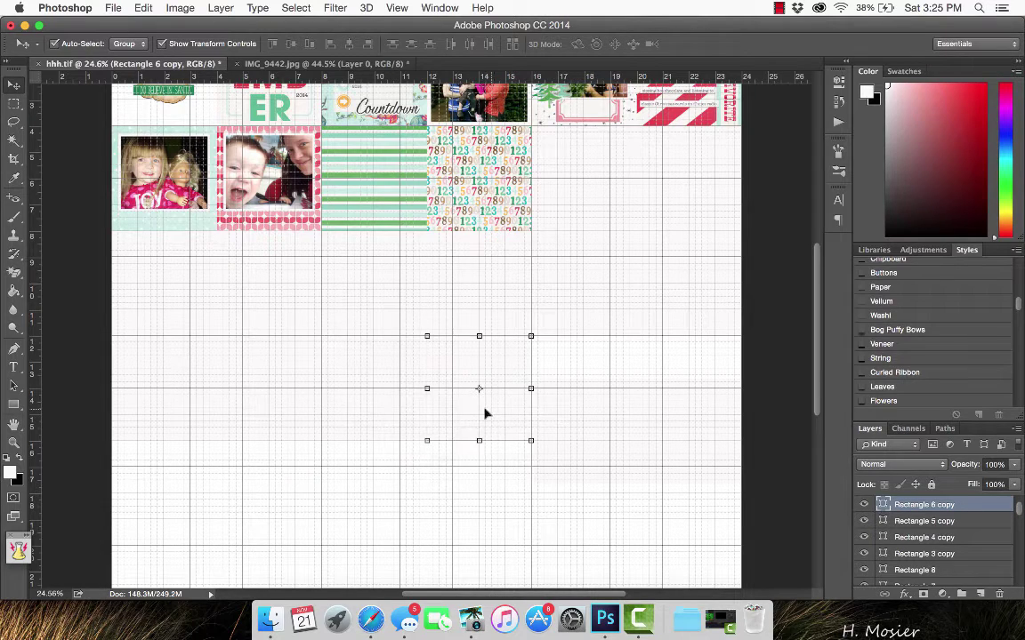
{"action": "left_click_drag", "start_coordinate": [588, 390], "coordinate": [605, 370]}
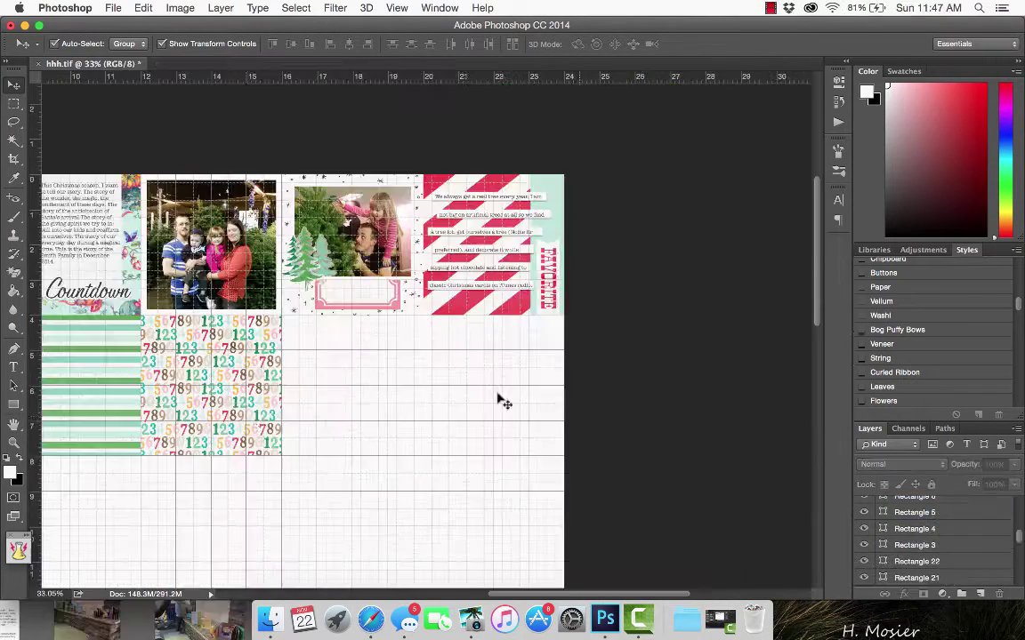
Select Rectangle 22 in the second row and bring the photo of the woman and children on the couch in from iPhoto
{"action": "scroll", "coordinate": [245, 425], "scroll_direction": "up", "scroll_amount": 5}
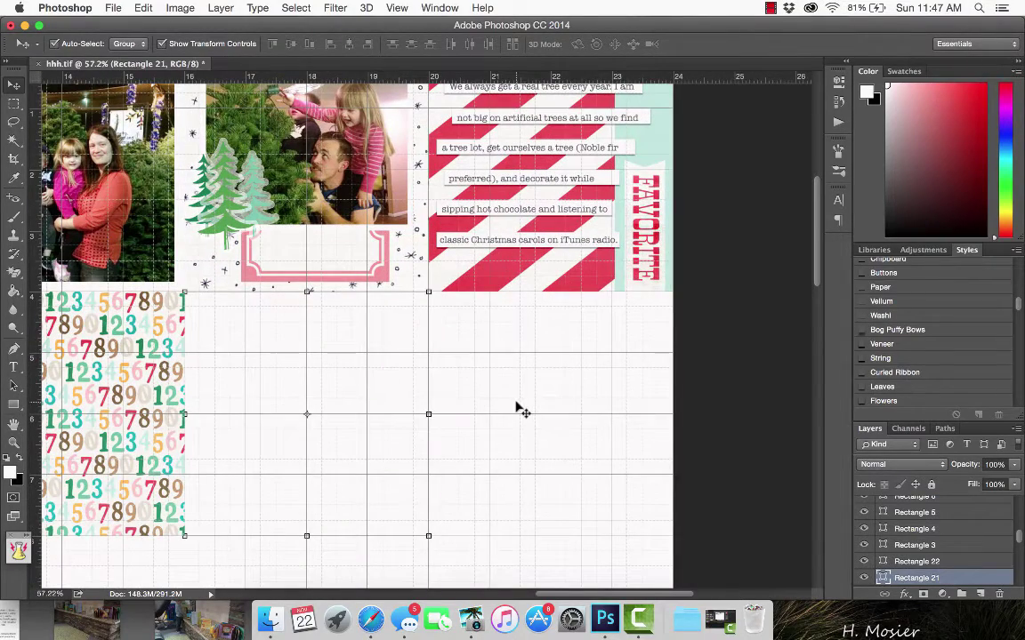
{"action": "left_click", "coordinate": [520, 409], "text": "shift"}
{"action": "left_click", "coordinate": [629, 469]}
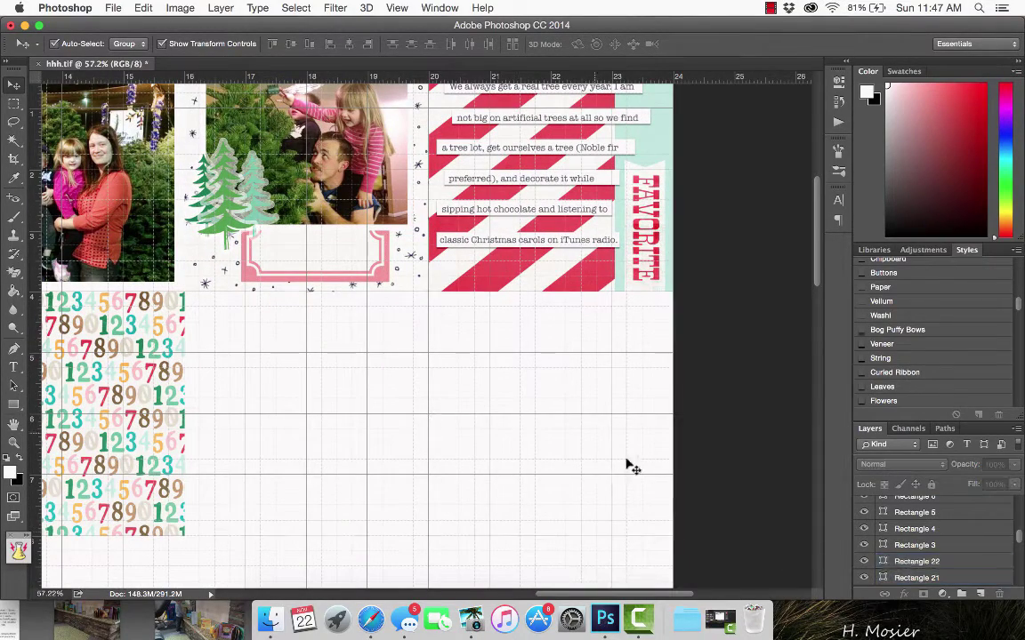
{"action": "left_click", "coordinate": [470, 618]}
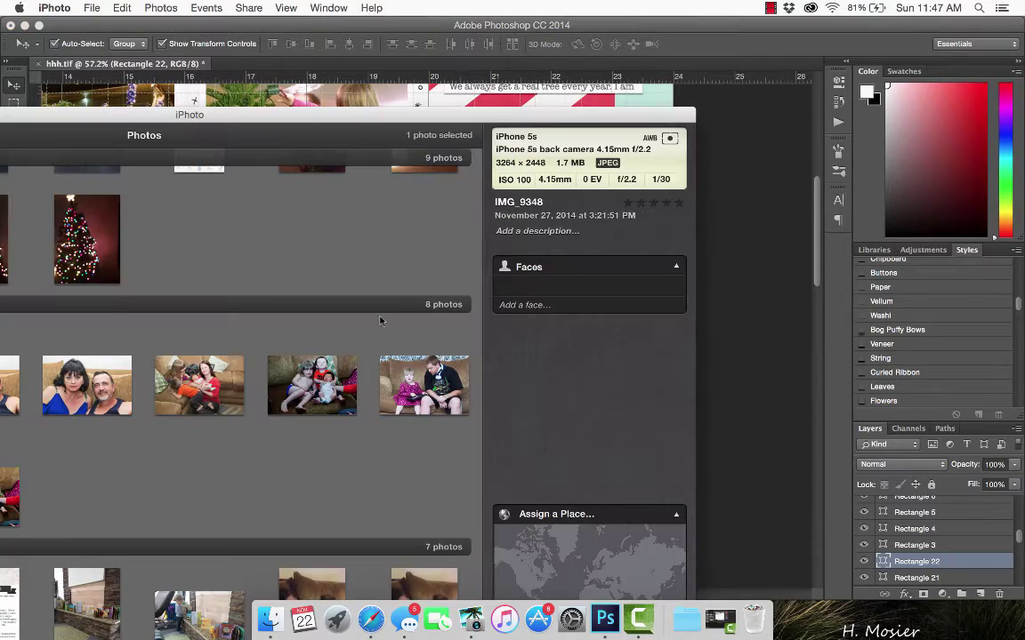
{"action": "left_click_drag", "start_coordinate": [190, 402], "coordinate": [660, 241]}
{"action": "key", "text": "super+0"}
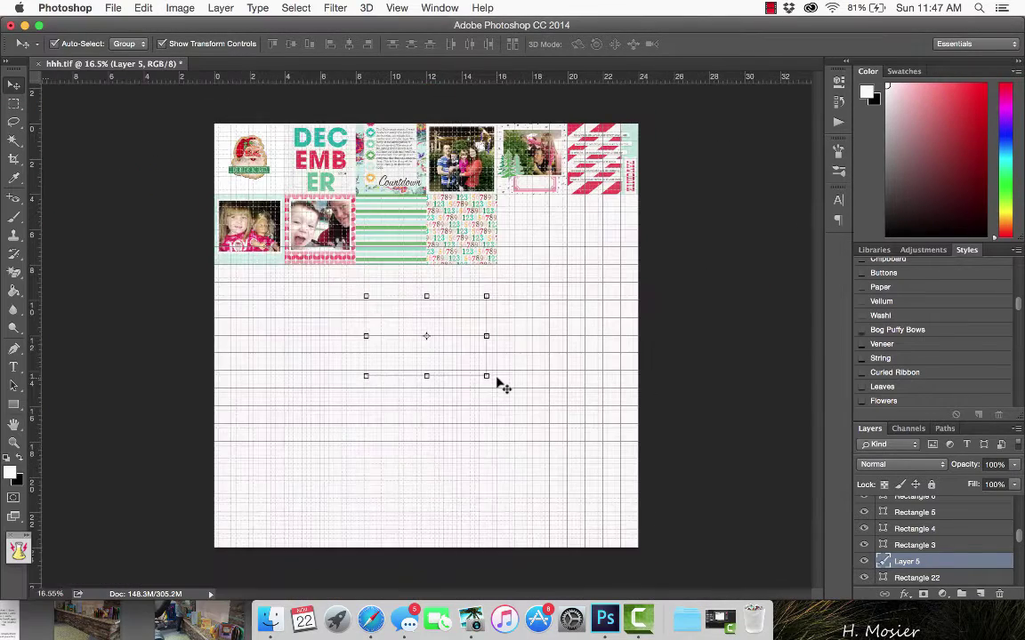
Stack the photo's Layer 5 beneath Rectangle 22, shift the photo toward the second row and resize it
{"action": "mouse_move", "coordinate": [914, 561]}
{"action": "left_mouse_down"}
{"action": "mouse_move", "coordinate": [911, 521]}
{"action": "mouse_move", "coordinate": [898, 564]}
{"action": "left_mouse_up"}
{"action": "left_click", "coordinate": [549, 227]}
{"action": "left_click_drag", "start_coordinate": [459, 355], "coordinate": [539, 271]}
{"action": "left_click_drag", "start_coordinate": [465, 354], "coordinate": [561, 231]}
{"action": "left_click", "coordinate": [531, 309]}
{"action": "left_click_drag", "start_coordinate": [531, 309], "coordinate": [451, 394]}
{"action": "left_click_drag", "start_coordinate": [552, 225], "coordinate": [495, 267]}
{"action": "key", "text": "super+t"}
{"action": "left_click_drag", "start_coordinate": [403, 212], "coordinate": [377, 194]}
{"action": "key", "text": "Return"}
Position the photo at 96.39% scale across the last two second-row squares, with its centre at X 6000 px and Y 2000 px
{"action": "left_click_drag", "start_coordinate": [480, 229], "coordinate": [600, 230]}
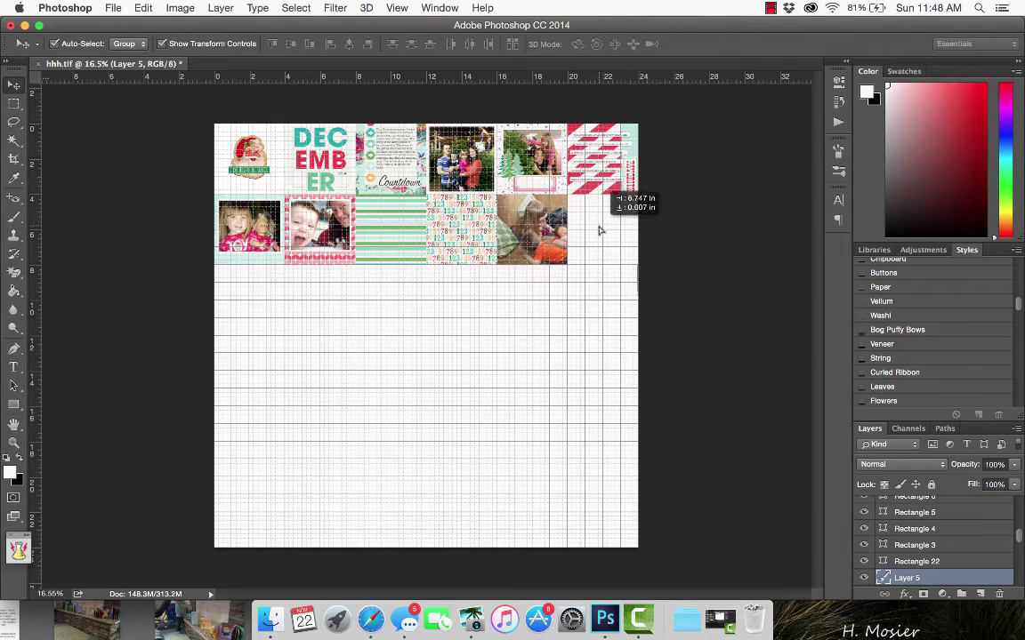
{"action": "key", "text": "super+t"}
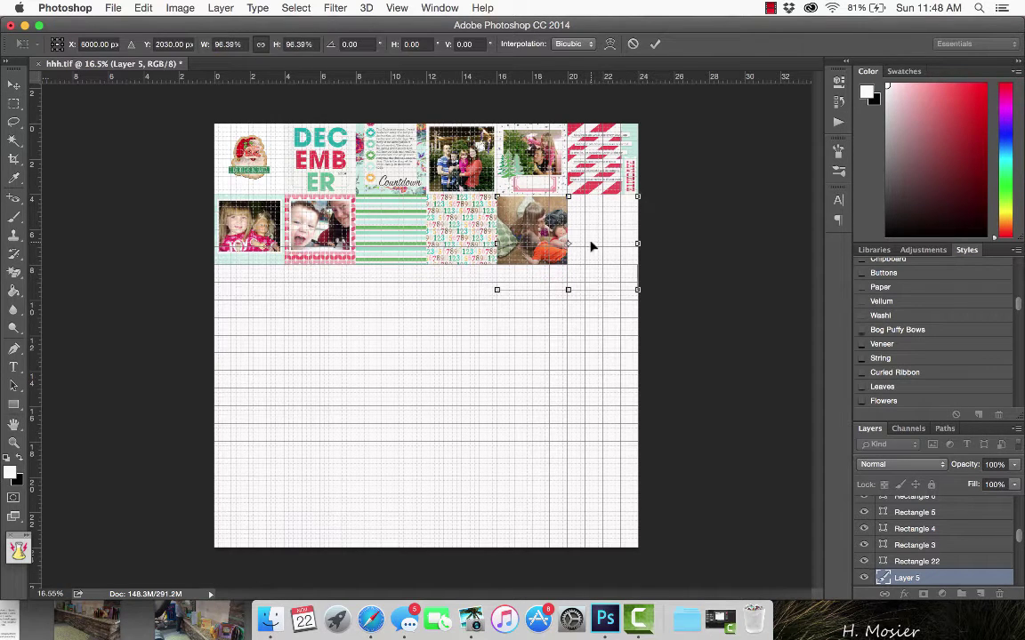
{"action": "key", "text": "shift+Up"}
{"action": "key", "text": "shift+Up"}
{"action": "key", "text": "shift+Up"}
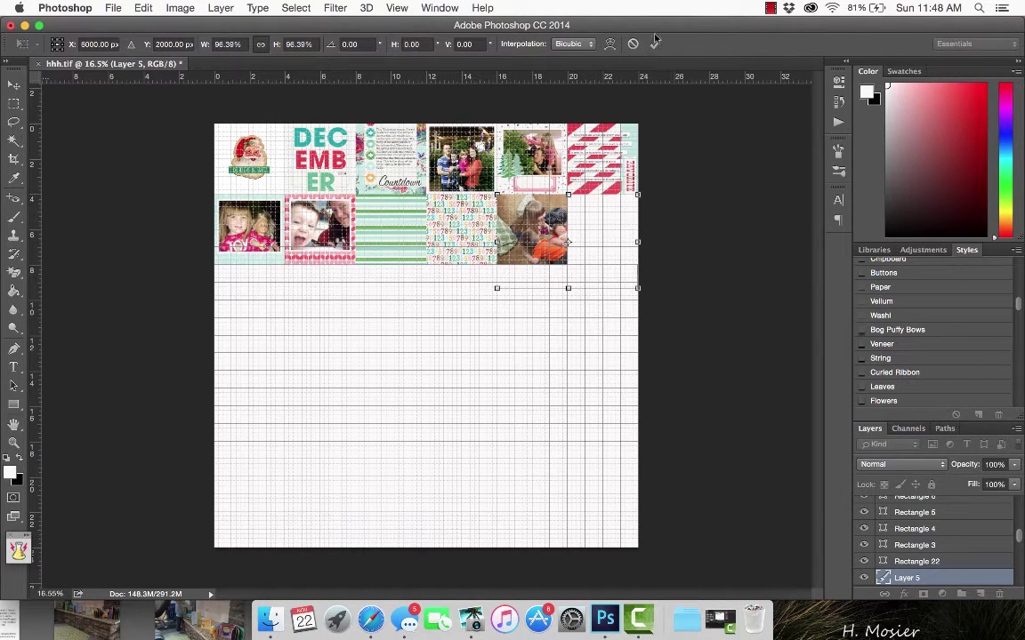
Duplicate Layer 5 and stack the copy directly above Rectangle 22
{"action": "scroll", "coordinate": [898, 539], "scroll_direction": "down", "scroll_amount": 3}
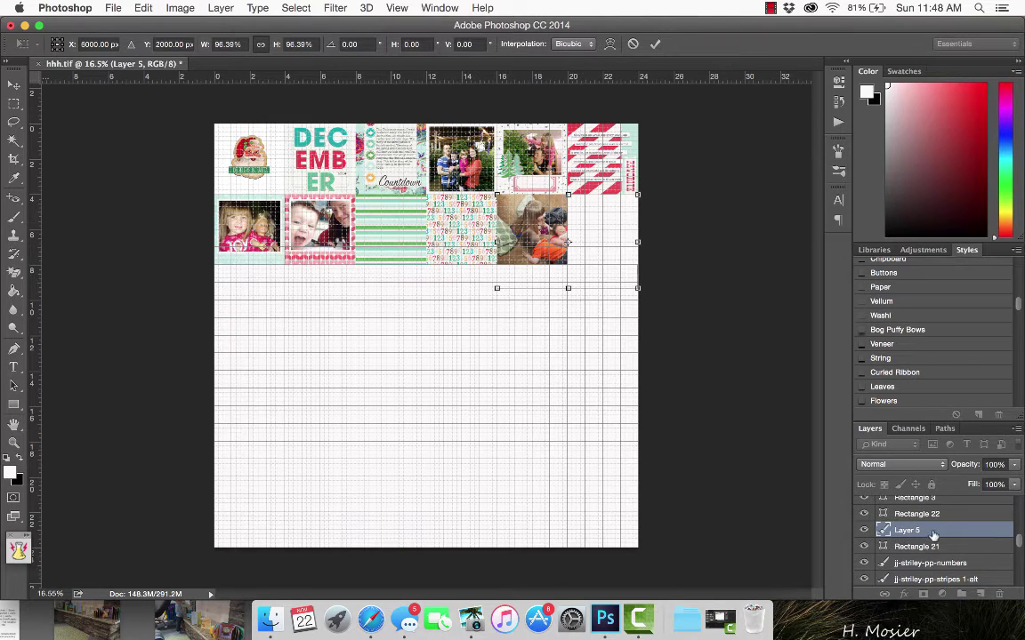
{"action": "right_click", "coordinate": [933, 534]}
{"action": "left_click", "coordinate": [783, 107]}
{"action": "left_click", "coordinate": [654, 245]}
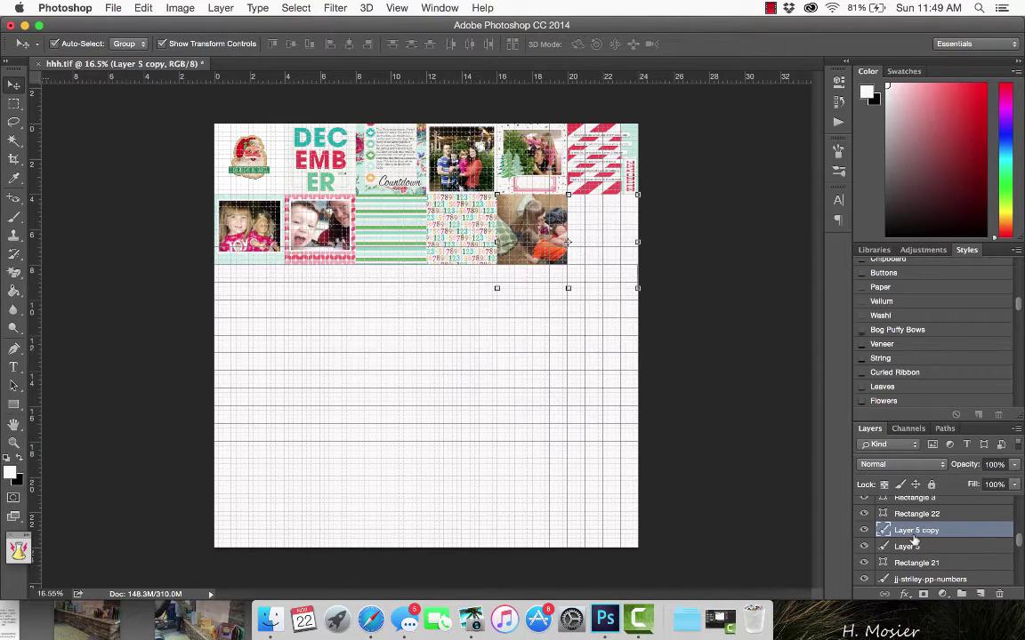
{"action": "left_click_drag", "start_coordinate": [930, 536], "coordinate": [921, 507]}
{"action": "left_click", "coordinate": [916, 530]}
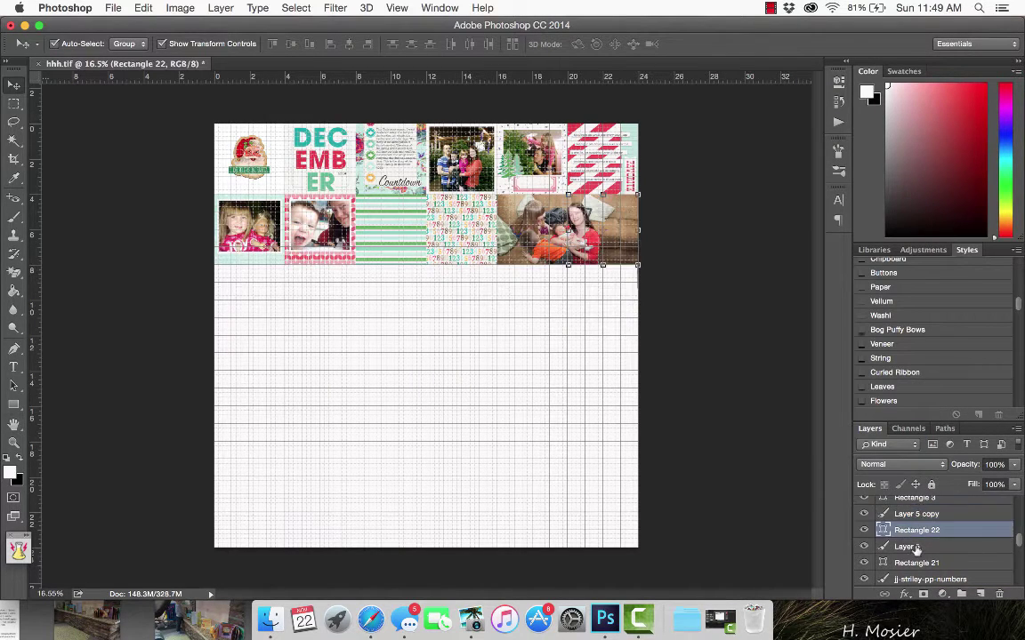
Clip Layer 5 to Rectangle 21 and merge the two into one layer
{"action": "right_click", "coordinate": [916, 548]}
{"action": "left_click", "coordinate": [774, 244]}
{"action": "left_click", "coordinate": [910, 562], "text": "shift"}
{"action": "right_click", "coordinate": [921, 558]}
{"action": "left_click", "coordinate": [774, 403]}
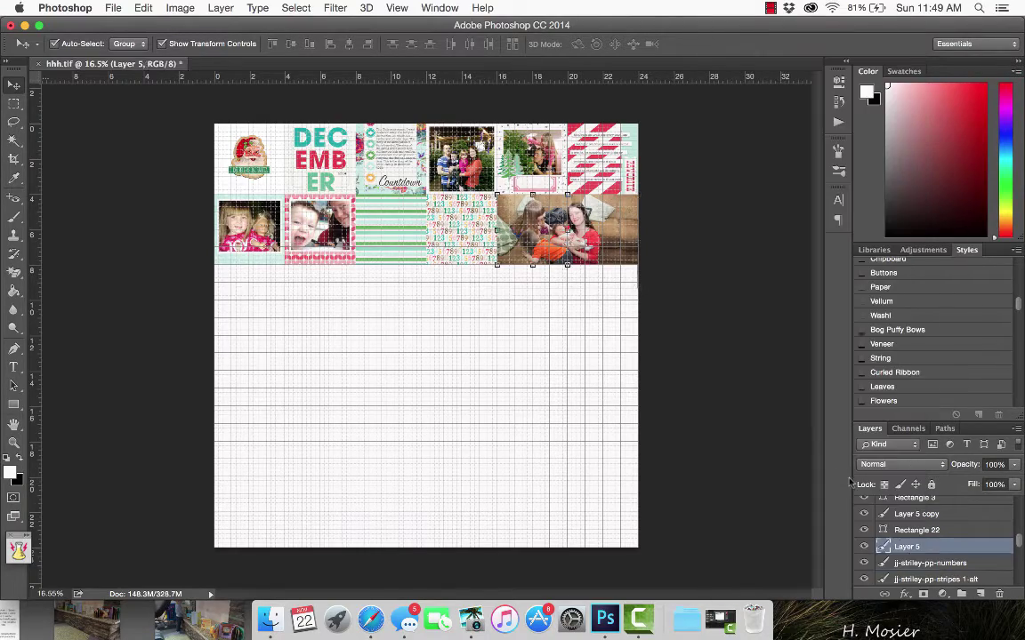
Clip Layer 5 copy to Rectangle 22 and merge the two into one layer
{"action": "right_click", "coordinate": [918, 514]}
{"action": "left_click", "coordinate": [774, 245]}
{"action": "left_click", "coordinate": [921, 532], "text": "shift"}
{"action": "right_click", "coordinate": [913, 527]}
{"action": "left_click", "coordinate": [773, 403]}
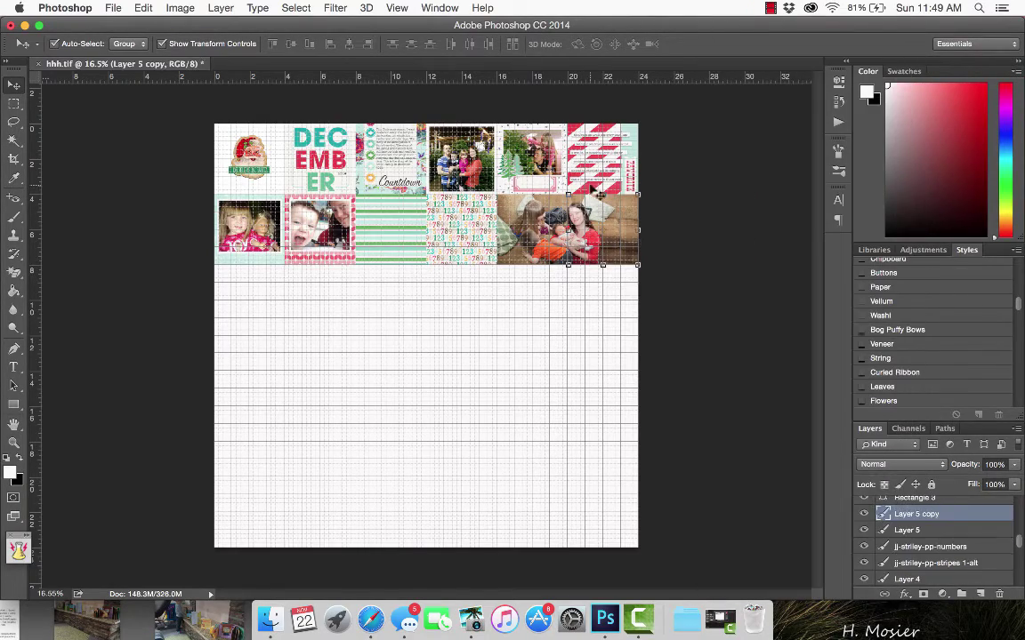
Nudge the Layer 5 half of the couch photo so it meets the other half cleanly
{"action": "scroll", "coordinate": [481, 207], "scroll_direction": "up", "scroll_amount": 5}
{"action": "scroll", "coordinate": [606, 162], "scroll_direction": "right", "scroll_amount": 5}
{"action": "mouse_move", "coordinate": [371, 232]}
{"action": "left_mouse_down"}
{"action": "mouse_move", "coordinate": [294, 232]}
{"action": "mouse_move", "coordinate": [380, 231]}
{"action": "left_mouse_up"}
{"action": "scroll", "coordinate": [662, 240], "scroll_direction": "down", "scroll_amount": 4}
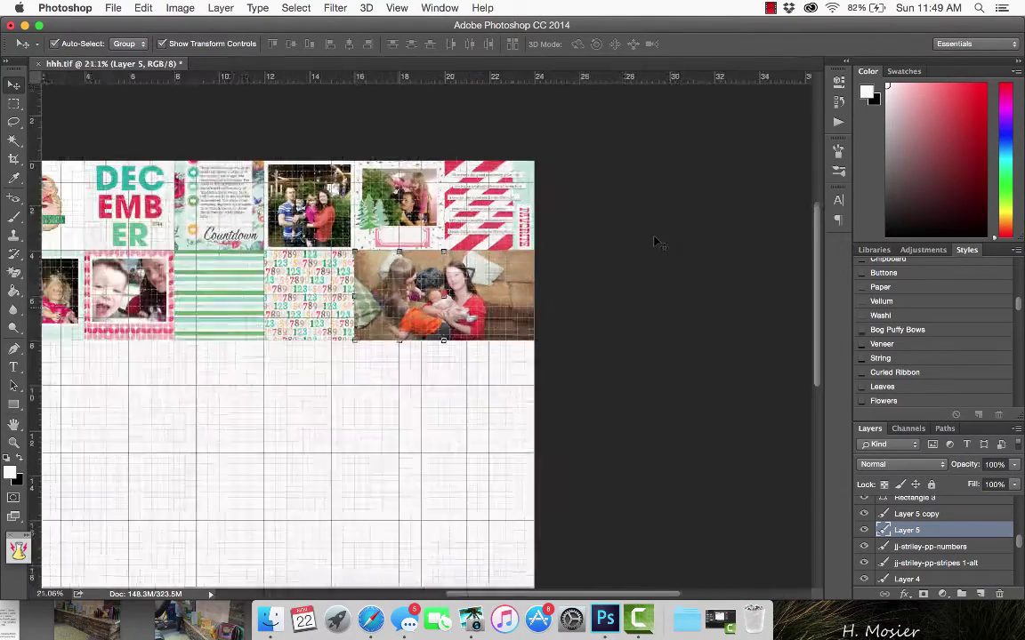
Place jj-striley-jc-8 vertical.jpg from the jj-striley-jc folder in Finder and move the card up into the second row
{"action": "scroll", "coordinate": [658, 241], "scroll_direction": "left", "scroll_amount": 6}
{"action": "scroll", "coordinate": [661, 244], "scroll_direction": "up", "scroll_amount": 6}
{"action": "scroll", "coordinate": [663, 245], "scroll_direction": "right", "scroll_amount": 2}
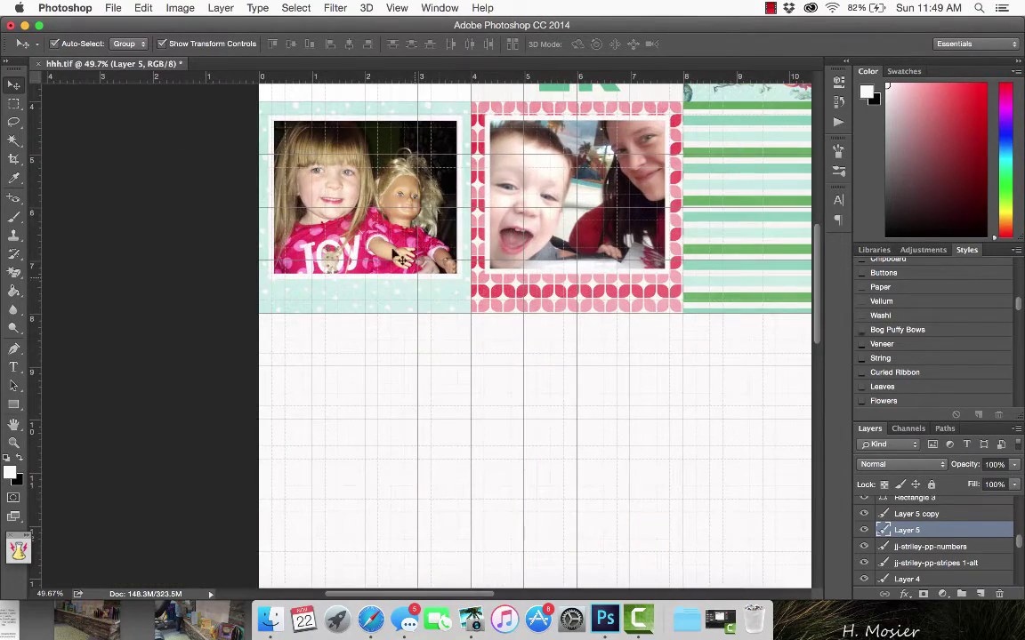
{"action": "left_click", "coordinate": [271, 620]}
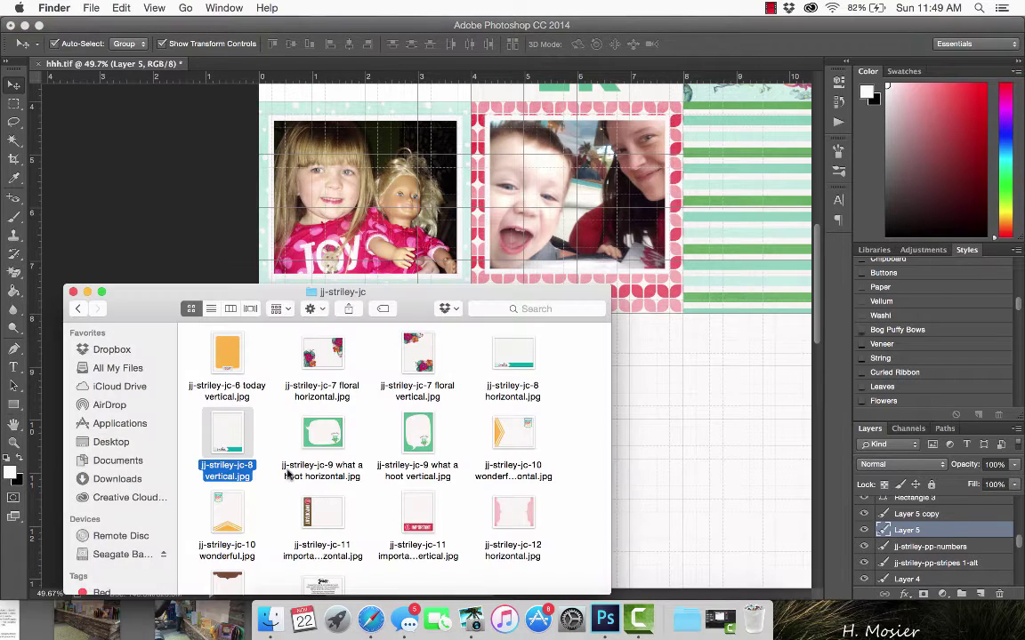
{"action": "left_click_drag", "start_coordinate": [231, 432], "coordinate": [691, 394]}
{"action": "key", "text": "Return"}
{"action": "left_click_drag", "start_coordinate": [449, 282], "coordinate": [439, 146]}
Place jj-striley-jc-7 floral vertical.jpg from the same folder and move the card up into the second row
{"action": "left_click", "coordinate": [271, 620]}
{"action": "left_click_drag", "start_coordinate": [418, 353], "coordinate": [629, 233]}
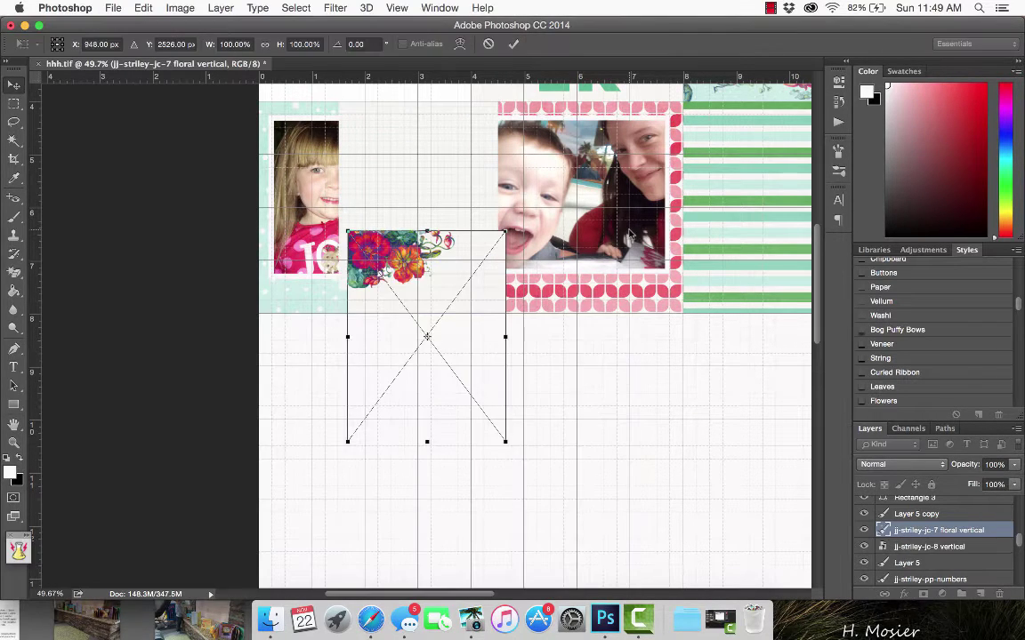
{"action": "key", "text": "Return"}
{"action": "left_click_drag", "start_coordinate": [437, 292], "coordinate": [472, 164]}
Move the jc-8 card onto the striped square and the floral card over the second square of the row
{"action": "left_click_drag", "start_coordinate": [353, 165], "coordinate": [646, 165]}
{"action": "left_click_drag", "start_coordinate": [445, 203], "coordinate": [517, 195]}
{"action": "key", "text": "super+minus"}
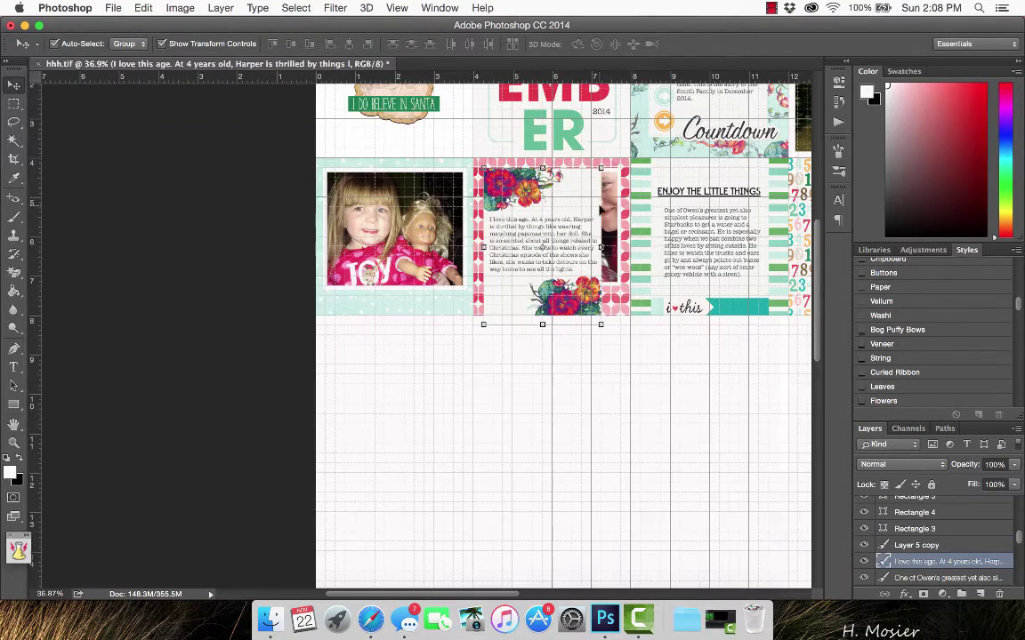
Move the floral journaling card onto the green striped square and the "Enjoy the little things" card over the girl's photo in the first square
{"action": "left_click_drag", "start_coordinate": [589, 203], "coordinate": [463, 191]}
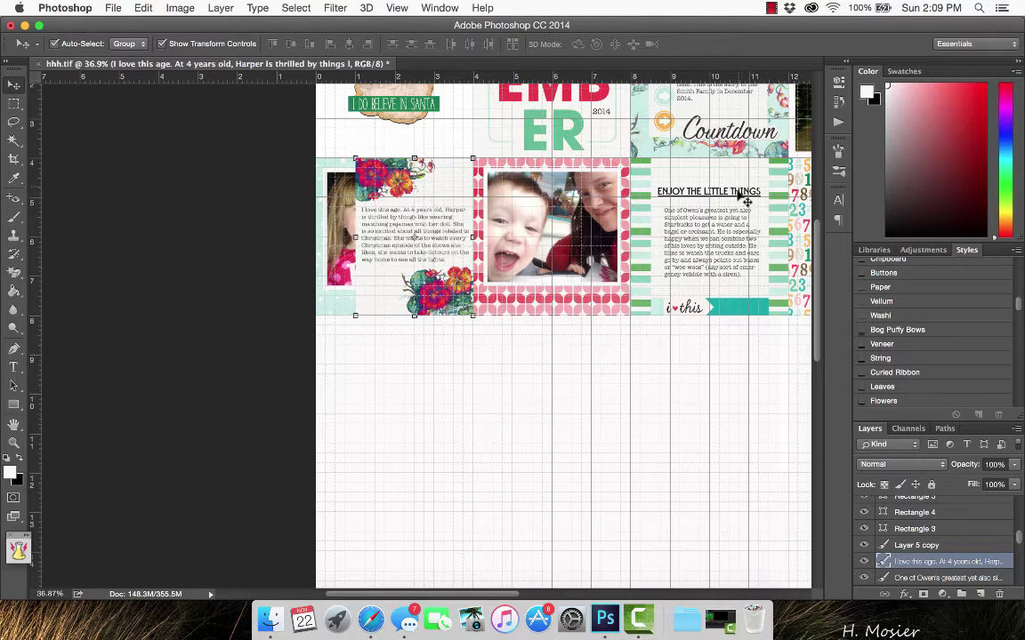
{"action": "left_click_drag", "start_coordinate": [741, 188], "coordinate": [505, 191]}
{"action": "left_click_drag", "start_coordinate": [383, 204], "coordinate": [343, 329]}
{"action": "left_click_drag", "start_coordinate": [459, 204], "coordinate": [425, 169]}
{"action": "left_click_drag", "start_coordinate": [376, 310], "coordinate": [686, 192]}
{"action": "left_click_drag", "start_coordinate": [446, 196], "coordinate": [418, 192]}
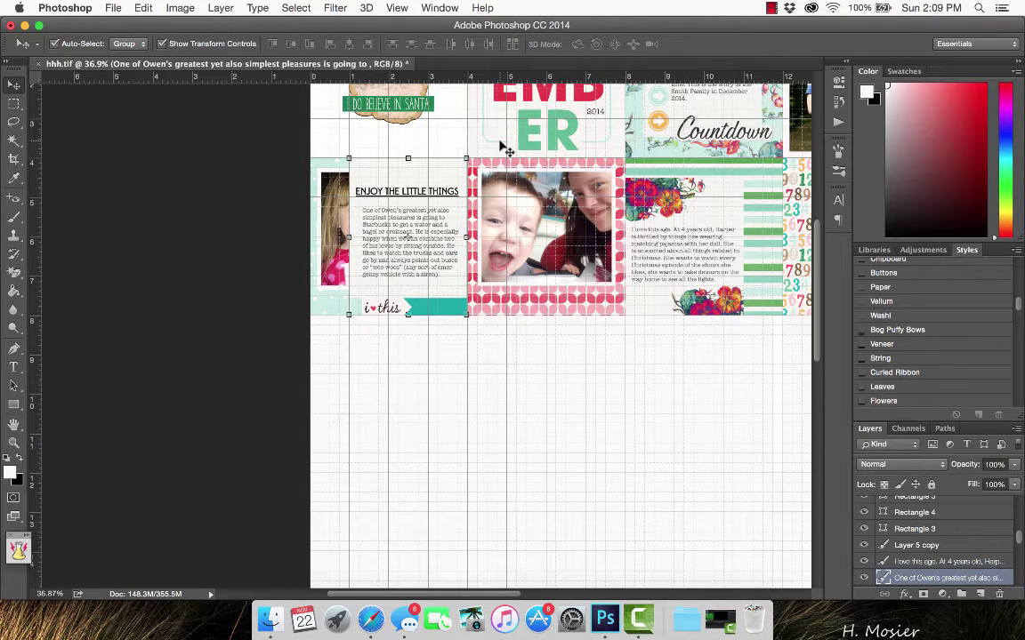
Move the floral journaling card off the striped square so it overlaps the "Enjoy the little things" card beside the girl's photo
{"action": "left_click", "coordinate": [446, 400]}
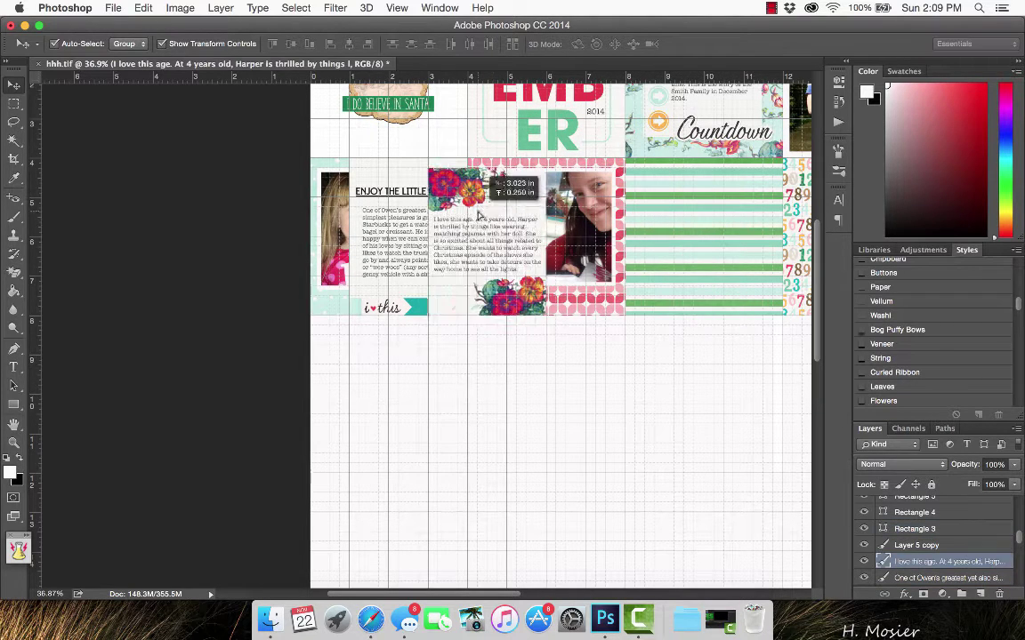
{"action": "left_click_drag", "start_coordinate": [503, 188], "coordinate": [458, 180]}
{"action": "left_click_drag", "start_coordinate": [365, 165], "coordinate": [368, 162]}
{"action": "left_click", "coordinate": [647, 43]}
{"action": "left_click", "coordinate": [495, 507]}
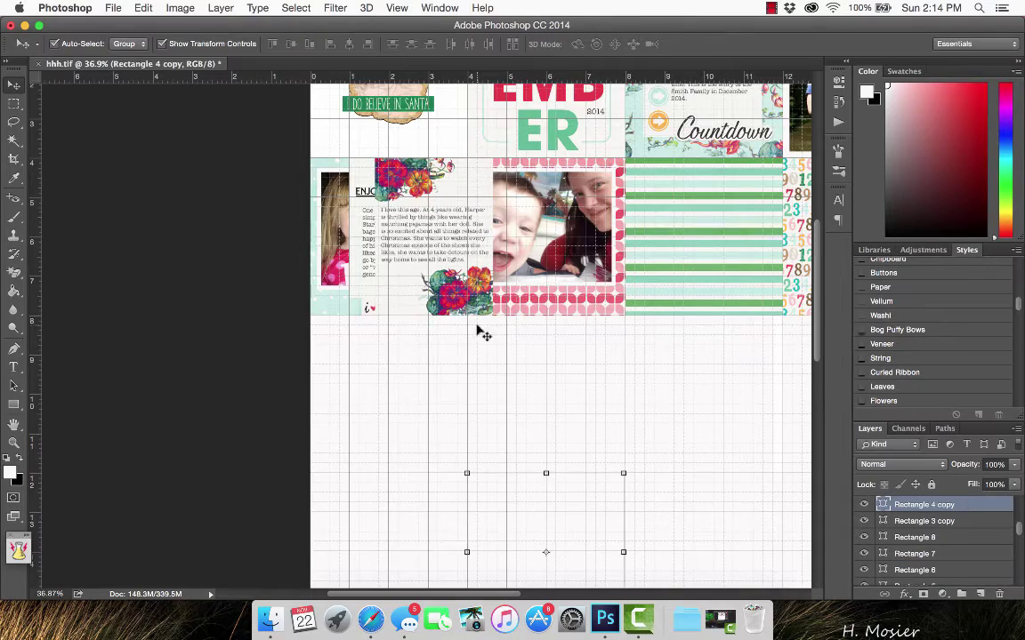
Delete the cork Santa sticker behind the "I do believe in Santa" strip in the first square
{"action": "scroll", "coordinate": [477, 329], "scroll_direction": "up", "scroll_amount": 5}
{"action": "scroll", "coordinate": [475, 329], "scroll_direction": "up", "scroll_amount": 5}
{"action": "scroll", "coordinate": [475, 329], "scroll_direction": "down", "scroll_amount": 2}
{"action": "left_click", "coordinate": [360, 304]}
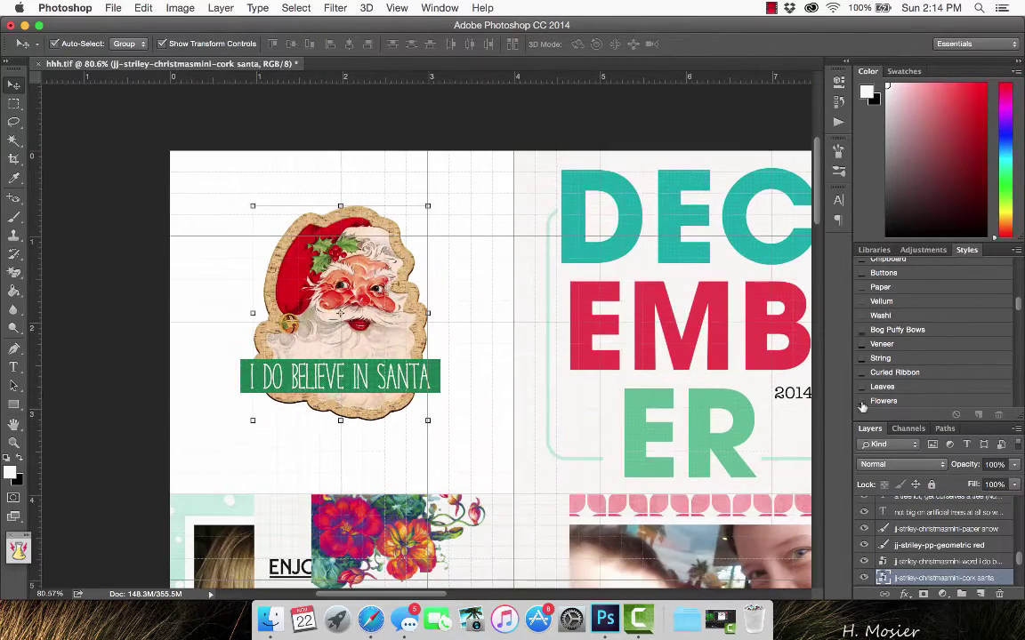
{"action": "left_click", "coordinate": [999, 593]}
Place the jj-stdec2014-ep-santa-flat sticker from the December kit's jj-stdec2014-ep folder in Finder onto the layout's first square
{"action": "left_click", "coordinate": [270, 620]}
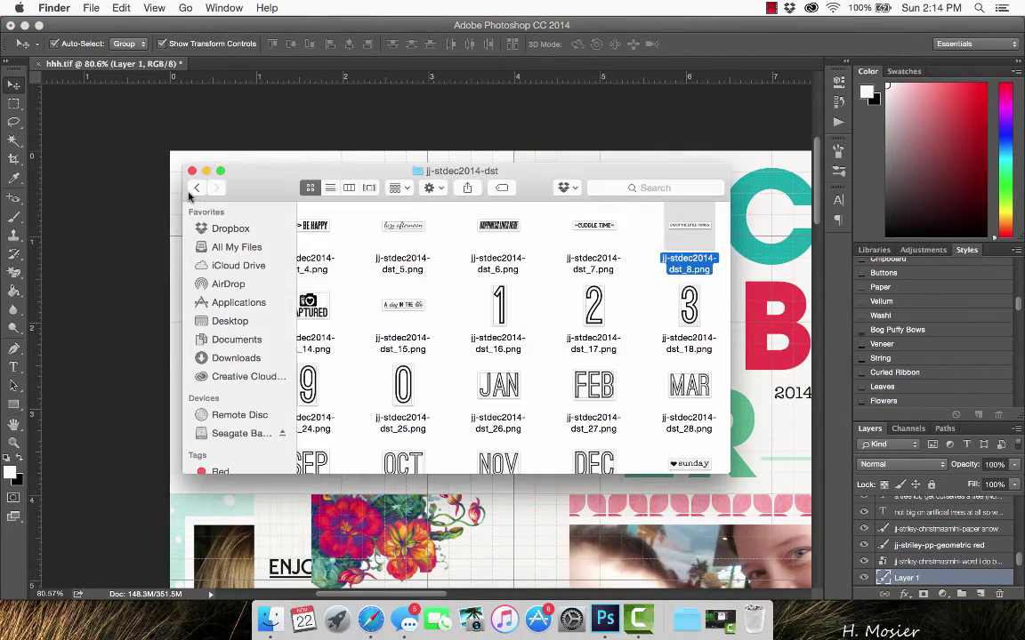
{"action": "left_click", "coordinate": [195, 190]}
{"action": "left_click", "coordinate": [195, 190]}
{"action": "double_click", "coordinate": [558, 233]}
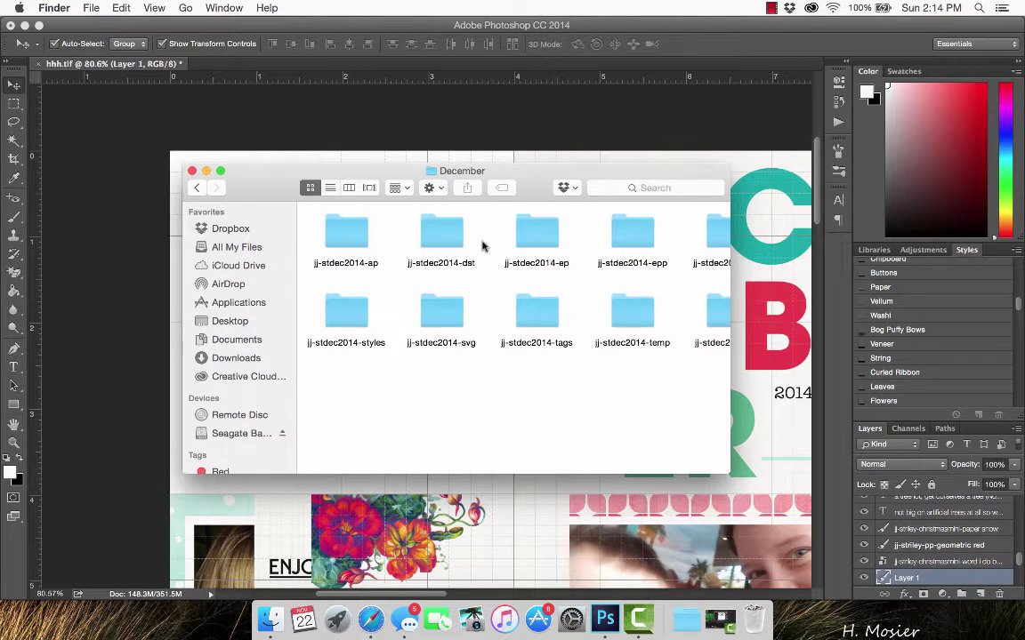
{"action": "double_click", "coordinate": [542, 236]}
{"action": "left_click", "coordinate": [595, 284]}
{"action": "left_click_drag", "start_coordinate": [596, 284], "coordinate": [425, 336]}
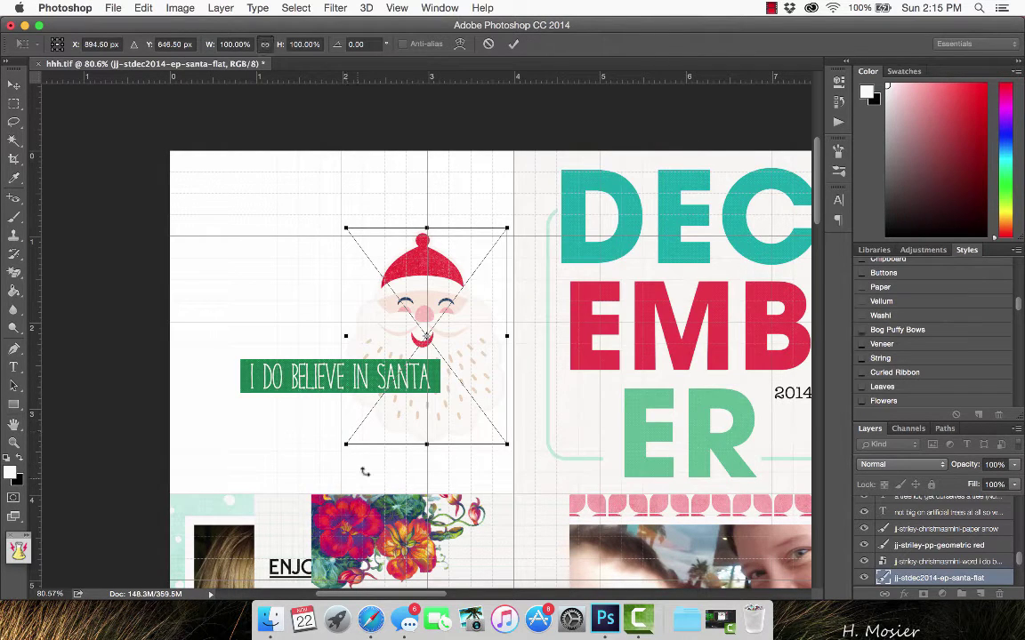
Enlarge the flat Santa and position it centred behind the "I do believe in Santa" strip
{"action": "left_click_drag", "start_coordinate": [345, 444], "coordinate": [326, 472]}
{"action": "key", "text": "Return"}
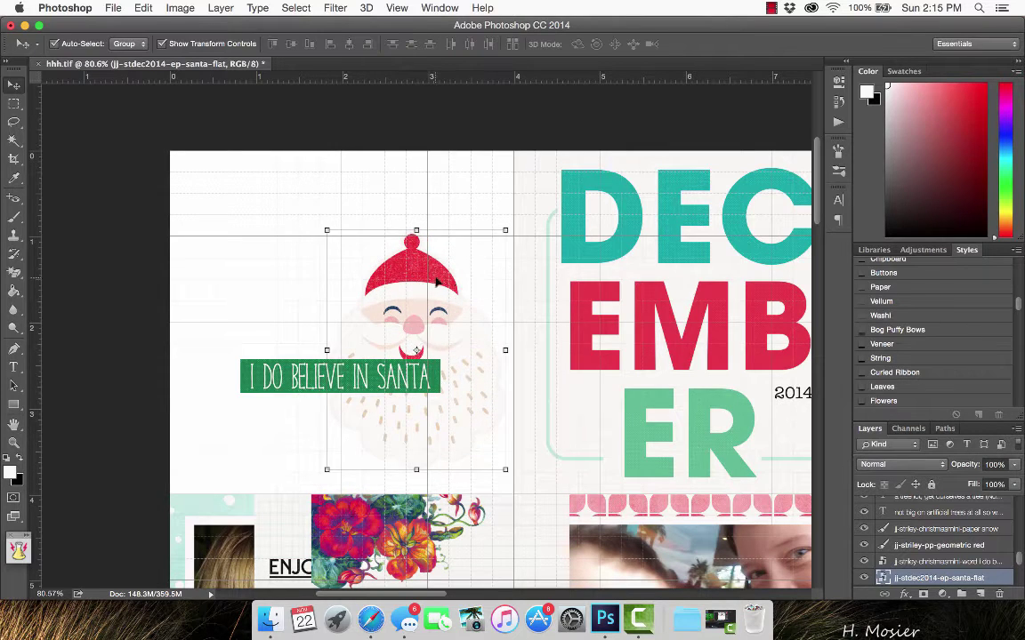
{"action": "left_click_drag", "start_coordinate": [436, 284], "coordinate": [361, 255]}
{"action": "mouse_move", "coordinate": [251, 442]}
{"action": "left_mouse_down"}
{"action": "mouse_move", "coordinate": [228, 464]}
{"action": "mouse_move", "coordinate": [238, 459]}
{"action": "left_mouse_up"}
{"action": "key", "text": "Return"}
{"action": "left_click_drag", "start_coordinate": [347, 280], "coordinate": [345, 267]}
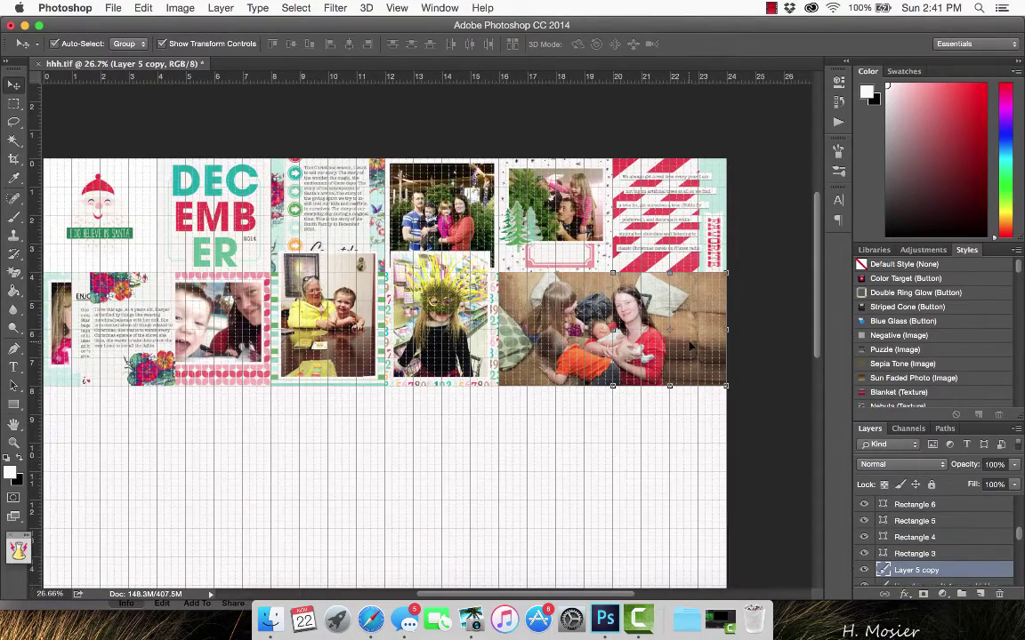
Start loading a brush set for the Brush tool and browse to the Seagate Backup Plus Drive
{"action": "scroll", "coordinate": [690, 346], "scroll_direction": "up", "scroll_amount": 5}
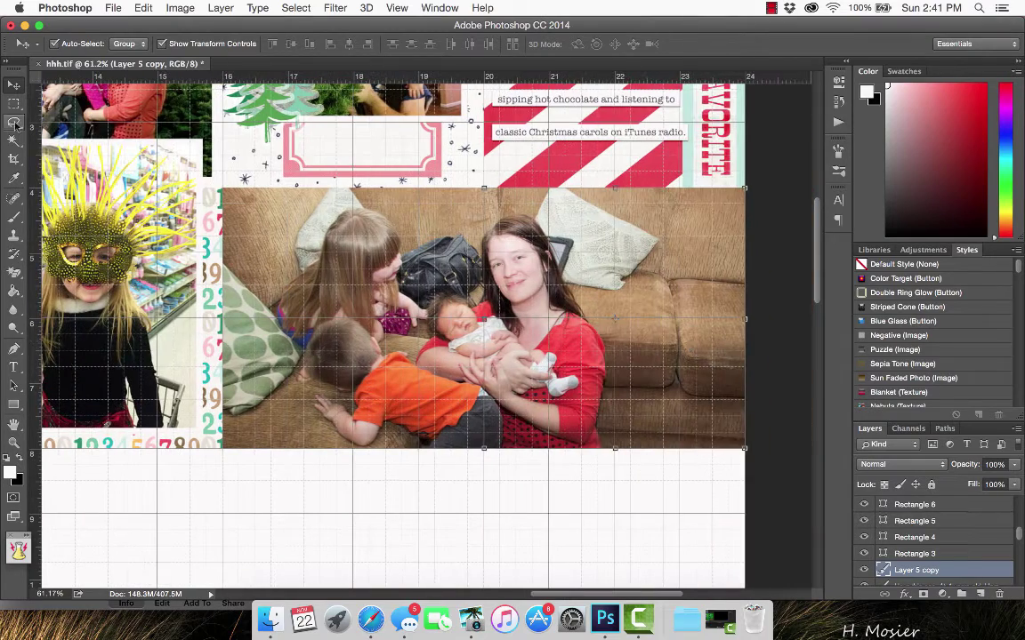
{"action": "left_click", "coordinate": [13, 216]}
{"action": "left_click", "coordinate": [75, 45]}
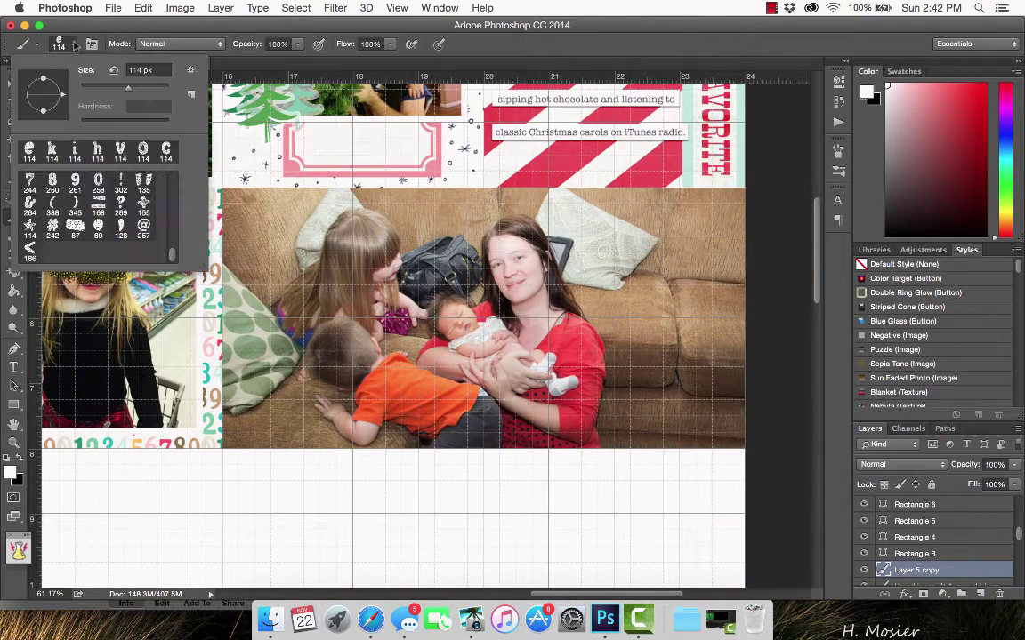
{"action": "left_click", "coordinate": [190, 70]}
{"action": "left_click", "coordinate": [247, 283]}
{"action": "left_click", "coordinate": [312, 308]}
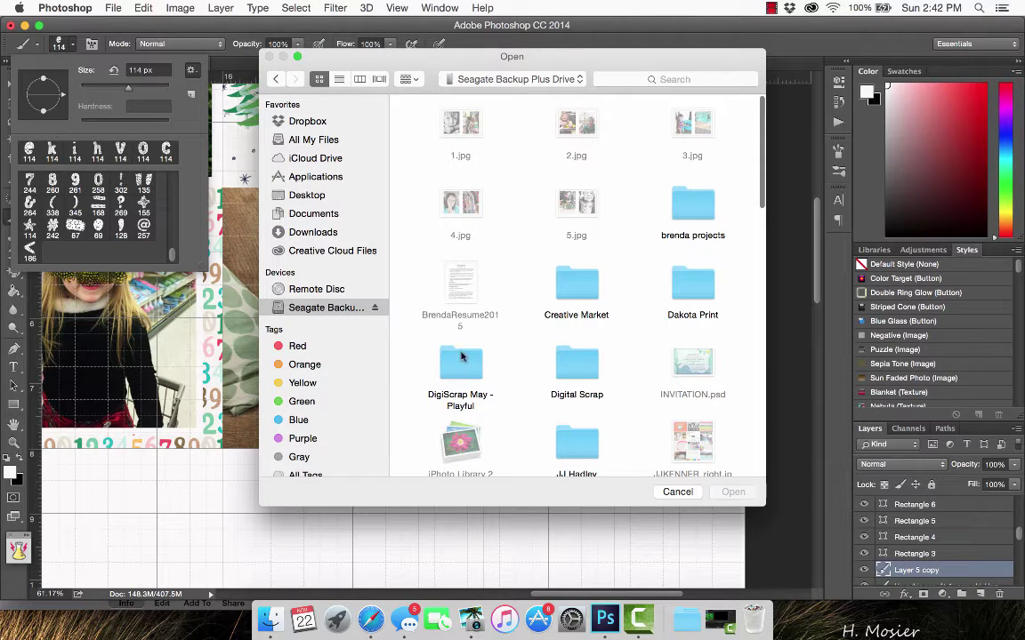
Load jj-stdec2014-dst.abr from Digital Scrap, Just Jaimee, Storyteller Kits, 2014, December, in the jj-stdec2014-dst folder
{"action": "double_click", "coordinate": [594, 373]}
{"action": "double_click", "coordinate": [684, 222]}
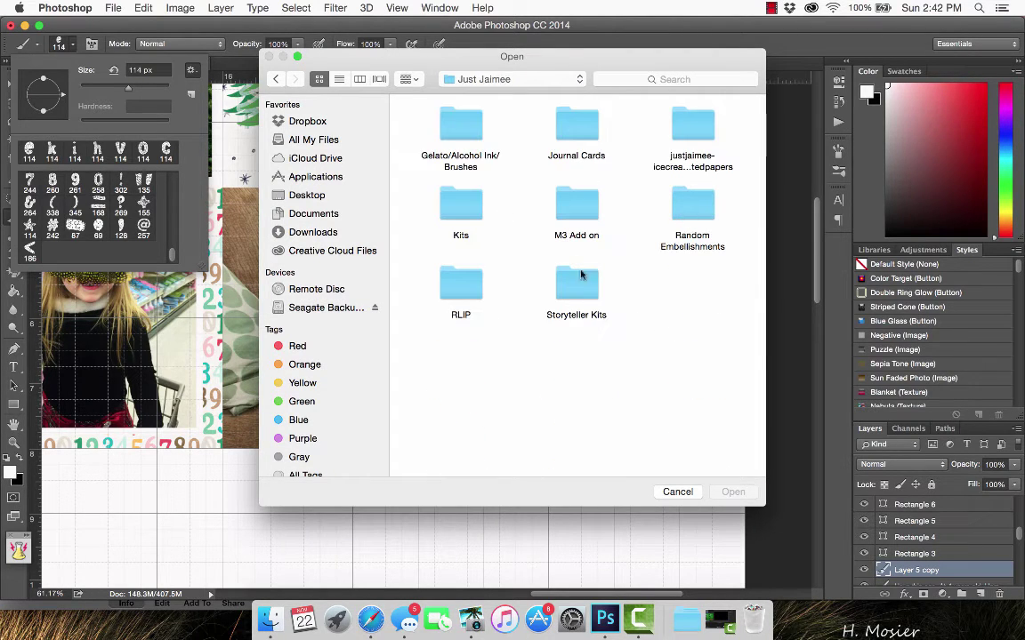
{"action": "left_click", "coordinate": [572, 281]}
{"action": "double_click", "coordinate": [572, 280]}
{"action": "double_click", "coordinate": [445, 132]}
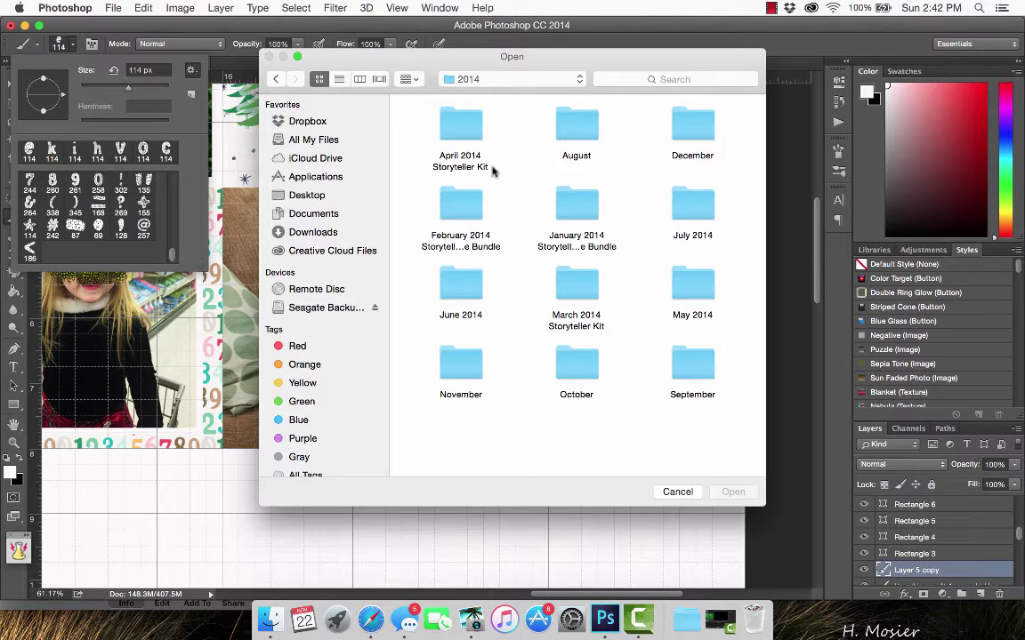
{"action": "double_click", "coordinate": [694, 123]}
{"action": "double_click", "coordinate": [587, 126]}
{"action": "scroll", "coordinate": [557, 405], "scroll_direction": "down", "scroll_amount": 10}
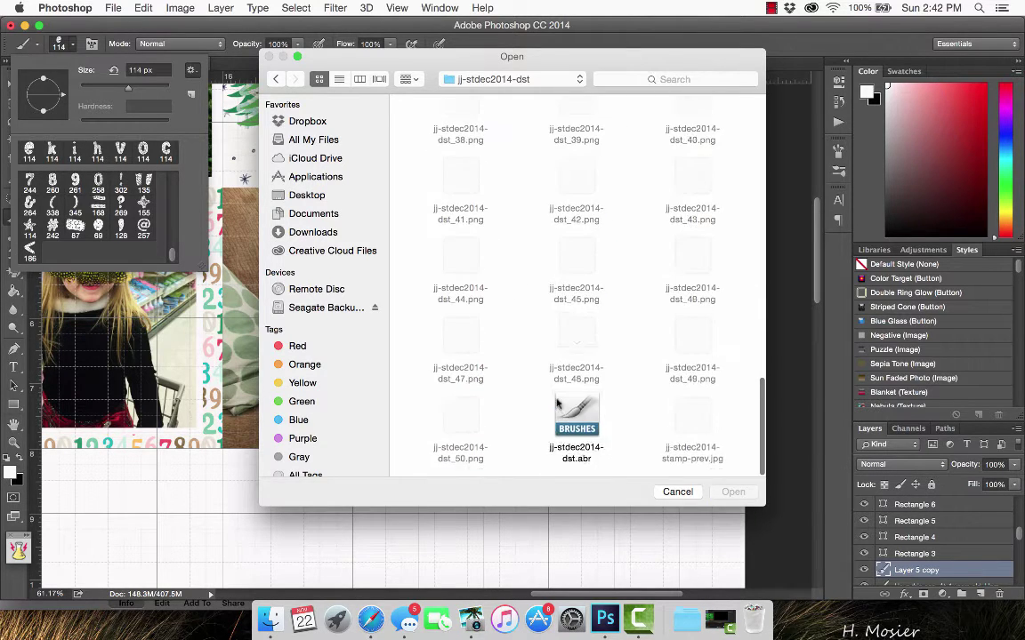
{"action": "double_click", "coordinate": [558, 404]}
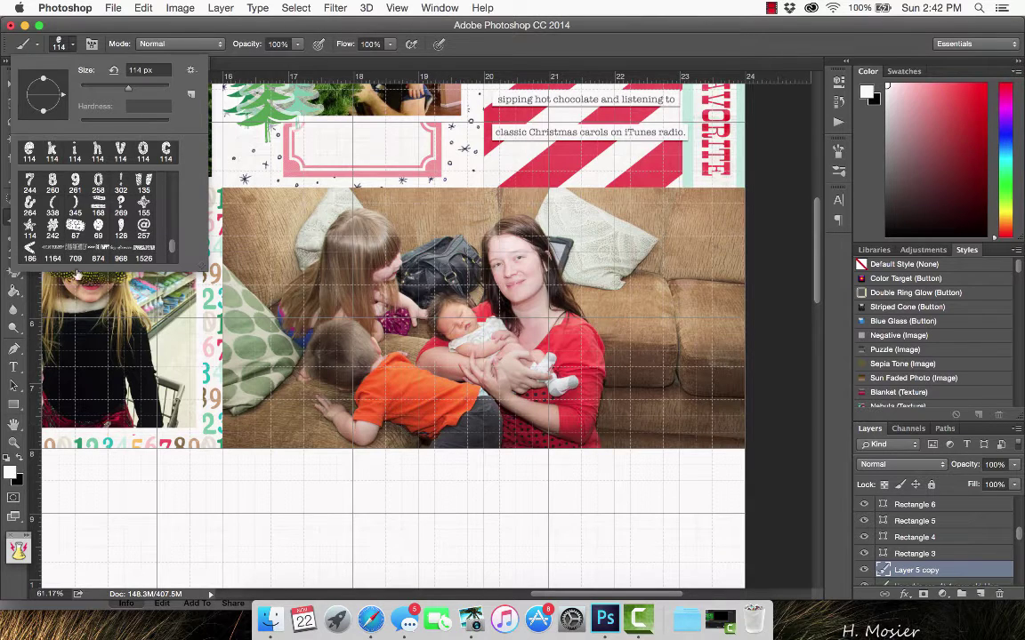
Choose the CURRENTLY word brush, try it out on the couch photo, and set its size to 508 px
{"action": "left_click", "coordinate": [78, 247]}
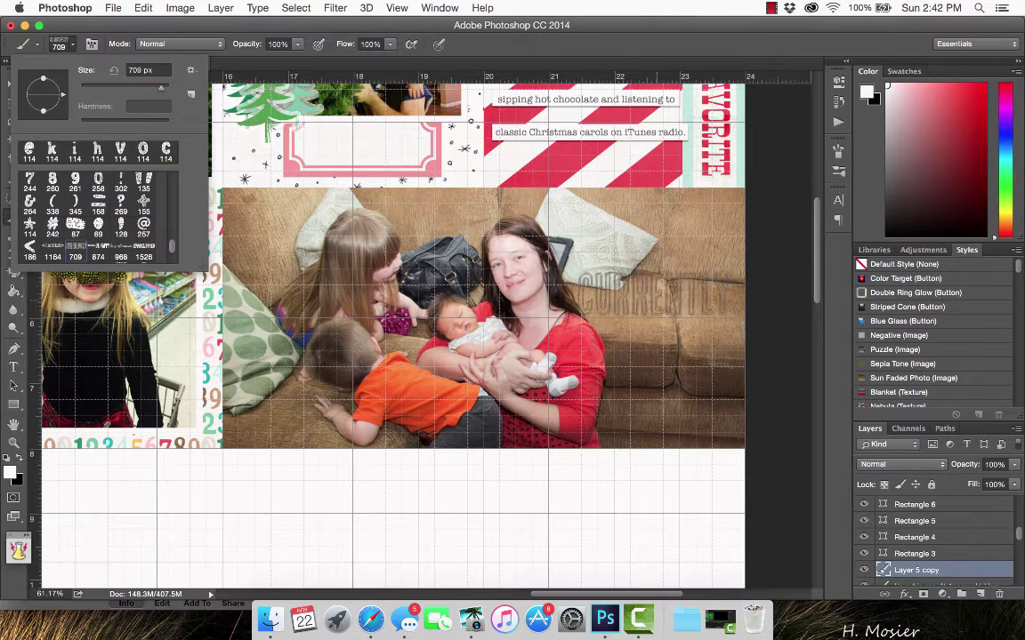
{"action": "left_click", "coordinate": [656, 268]}
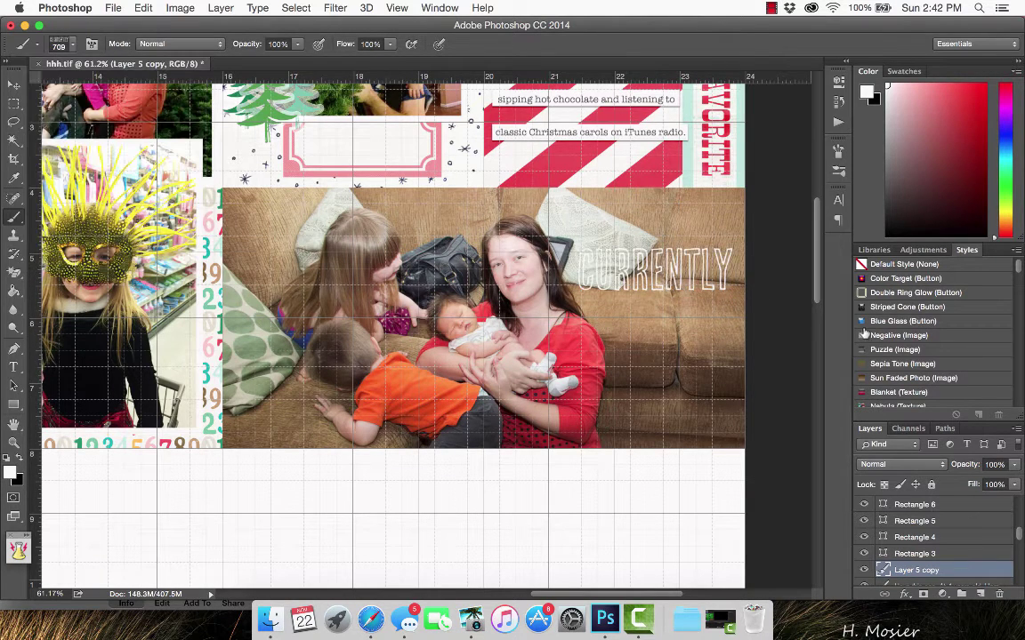
{"action": "key", "text": "super+z"}
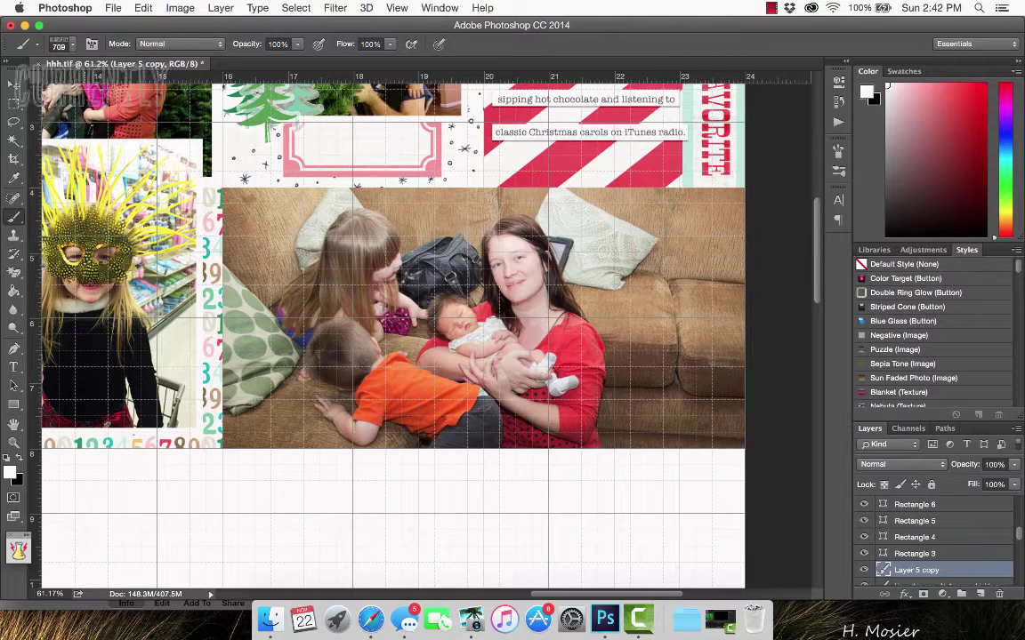
{"action": "left_click", "coordinate": [71, 48]}
{"action": "left_click_drag", "start_coordinate": [149, 86], "coordinate": [143, 87]}
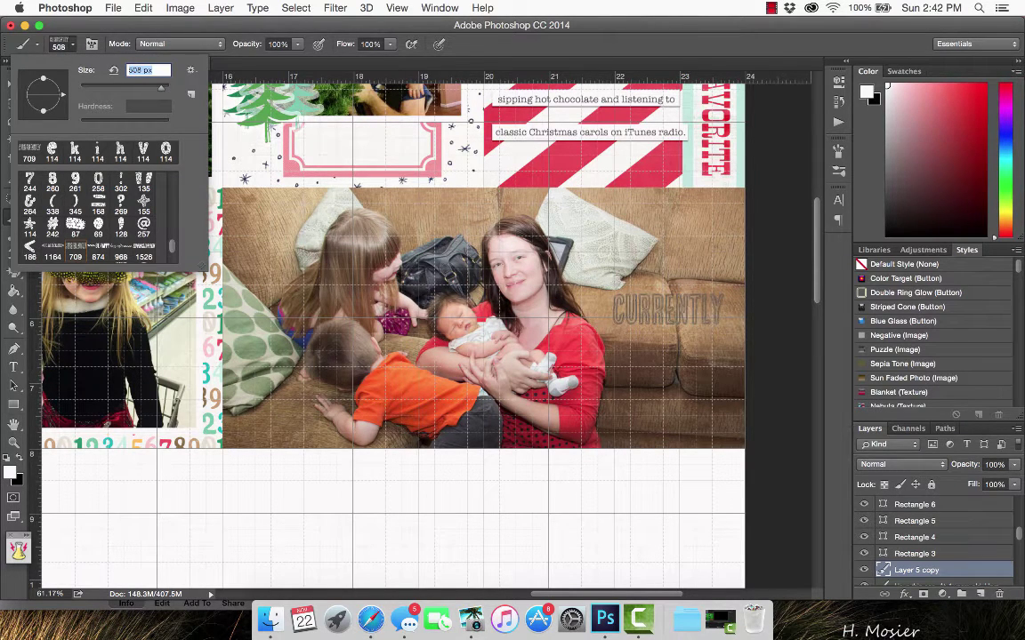
Stamp CURRENTLY in white over the empty couch area on a new layer, undoing the trial stamp made on the photo layer
{"action": "left_click", "coordinate": [665, 310]}
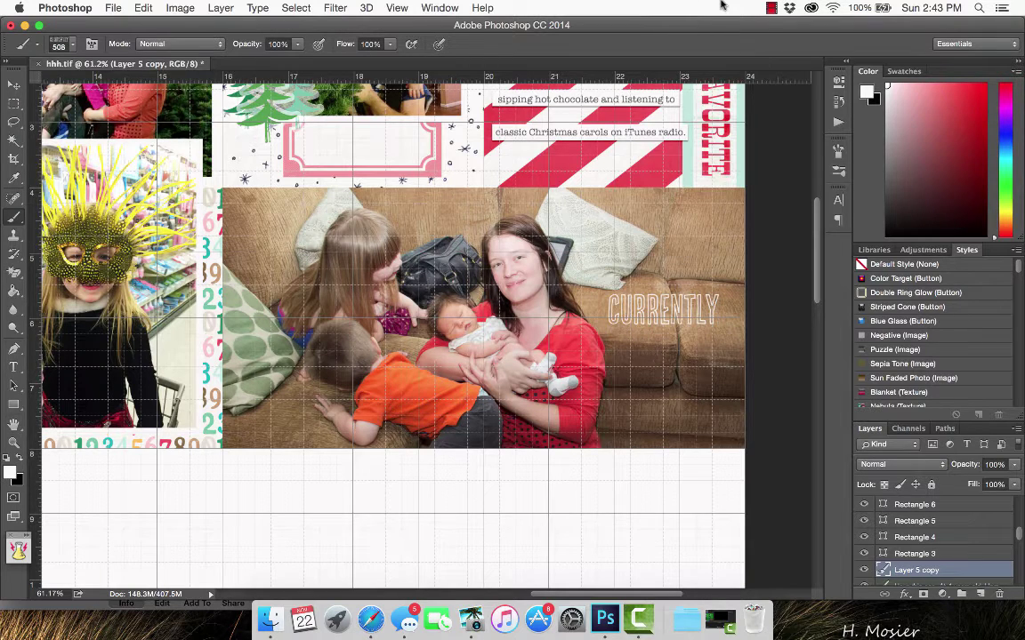
{"action": "key", "text": "super+z"}
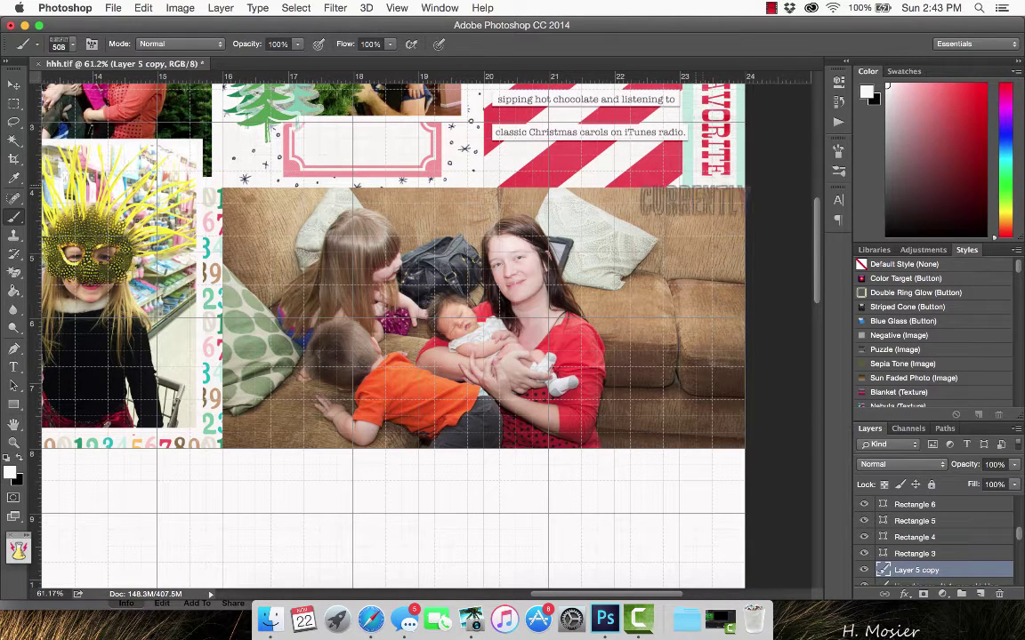
{"action": "left_click", "coordinate": [979, 594]}
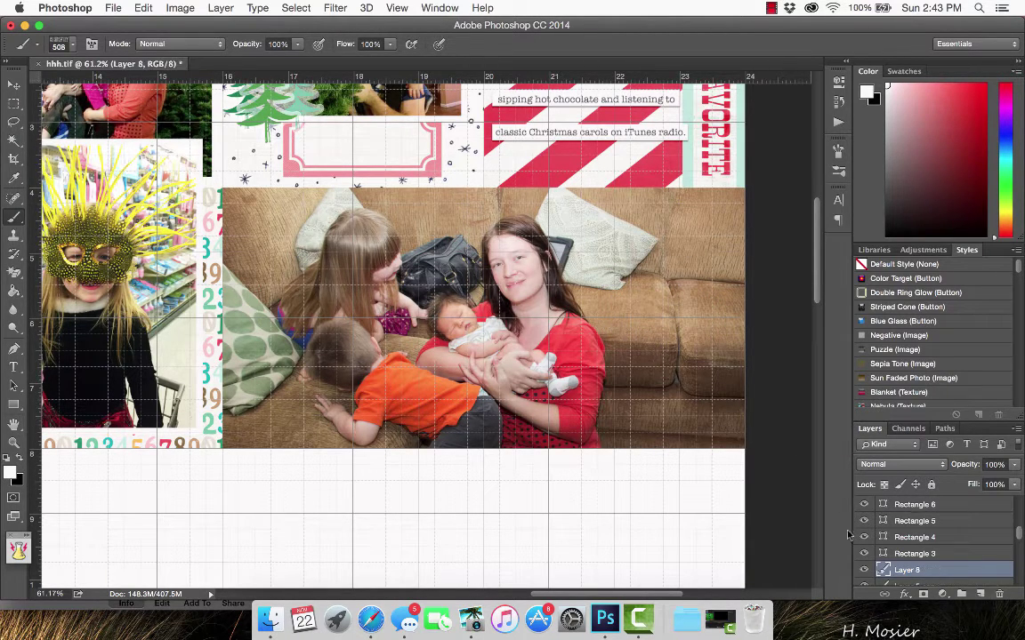
{"action": "left_click", "coordinate": [668, 319]}
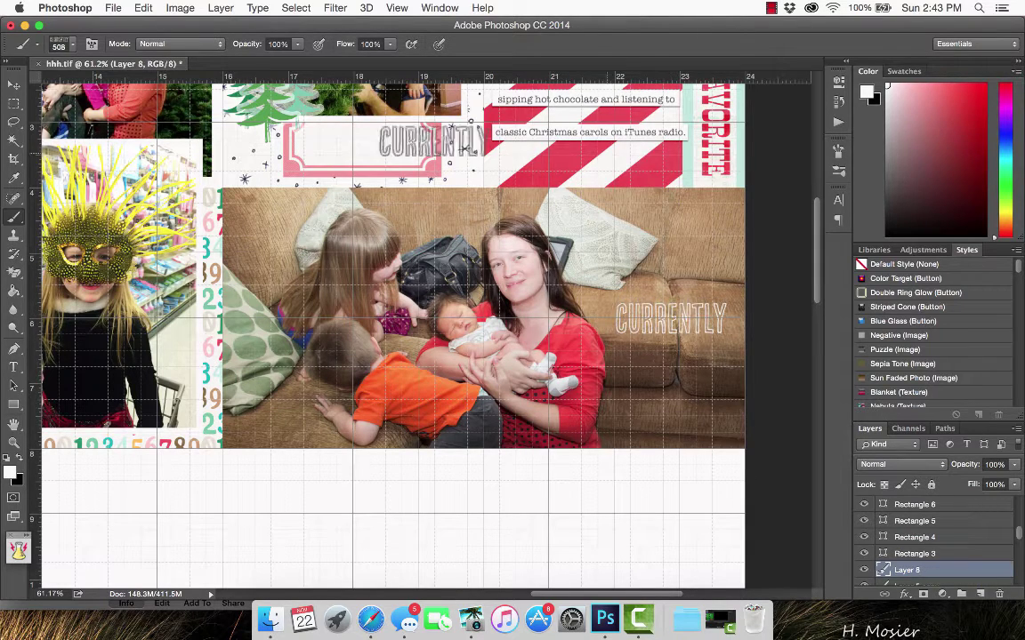
Move the CURRENTLY stamp slightly higher on the couch, leaving the photo in place
{"action": "left_click", "coordinate": [14, 86]}
{"action": "left_click", "coordinate": [698, 318]}
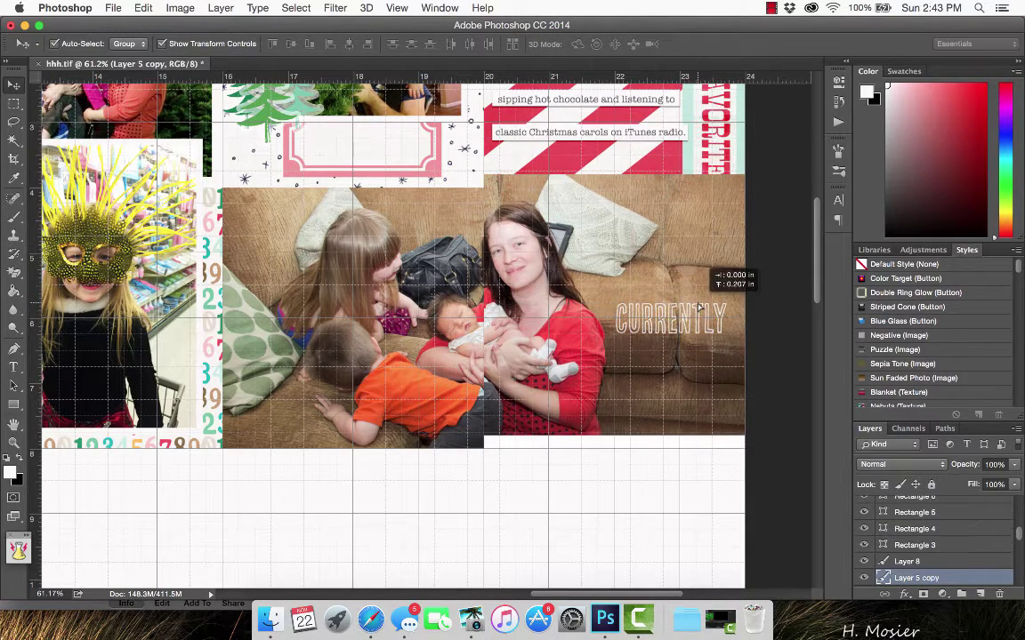
{"action": "scroll", "coordinate": [718, 319], "scroll_direction": "up", "scroll_amount": 5}
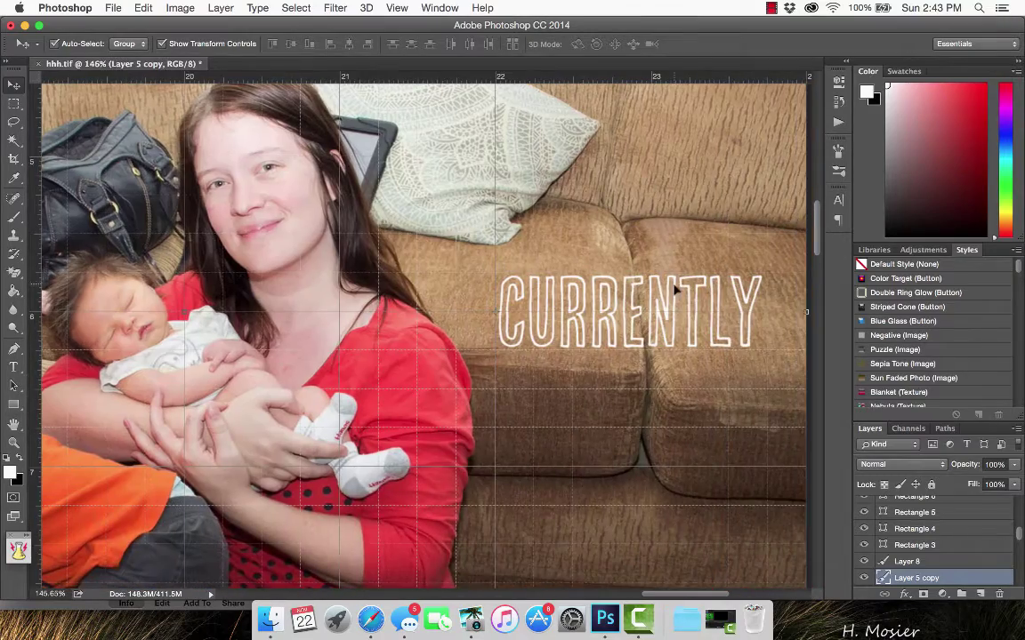
{"action": "left_click", "coordinate": [676, 283]}
{"action": "left_click_drag", "start_coordinate": [676, 283], "coordinate": [689, 249]}
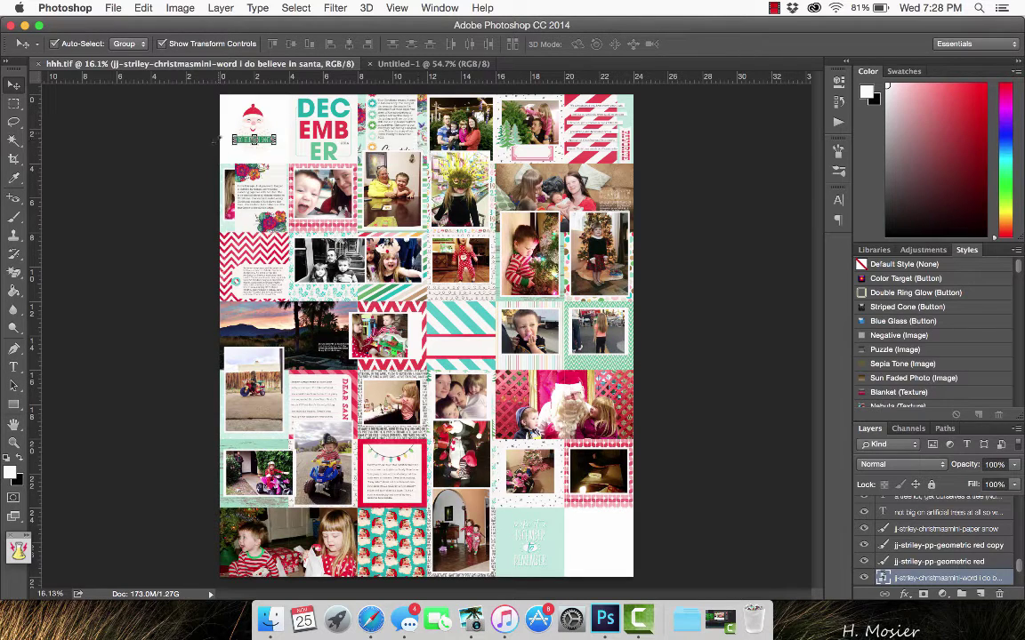
Deselect the layers and review the photos, cards and journaling across all rows of the December layout
{"action": "left_click", "coordinate": [214, 165]}
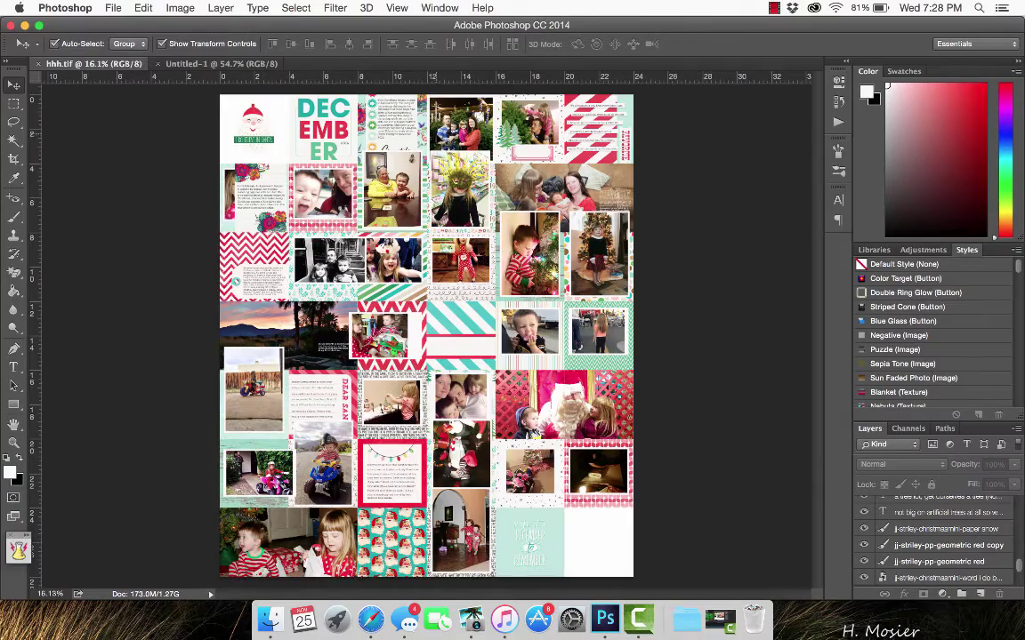
{"action": "scroll", "coordinate": [426, 335], "scroll_direction": "up", "scroll_amount": 8}
{"action": "scroll", "coordinate": [426, 335], "scroll_direction": "up", "scroll_amount": 5}
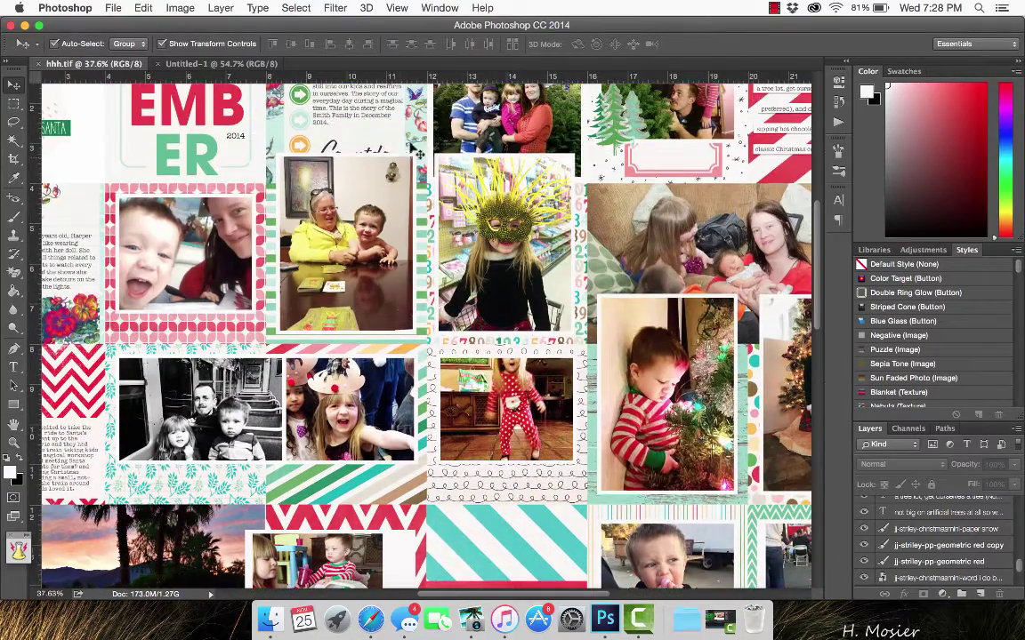
{"action": "scroll", "coordinate": [381, 196], "scroll_direction": "down", "scroll_amount": 5}
{"action": "scroll", "coordinate": [381, 195], "scroll_direction": "left", "scroll_amount": 4}
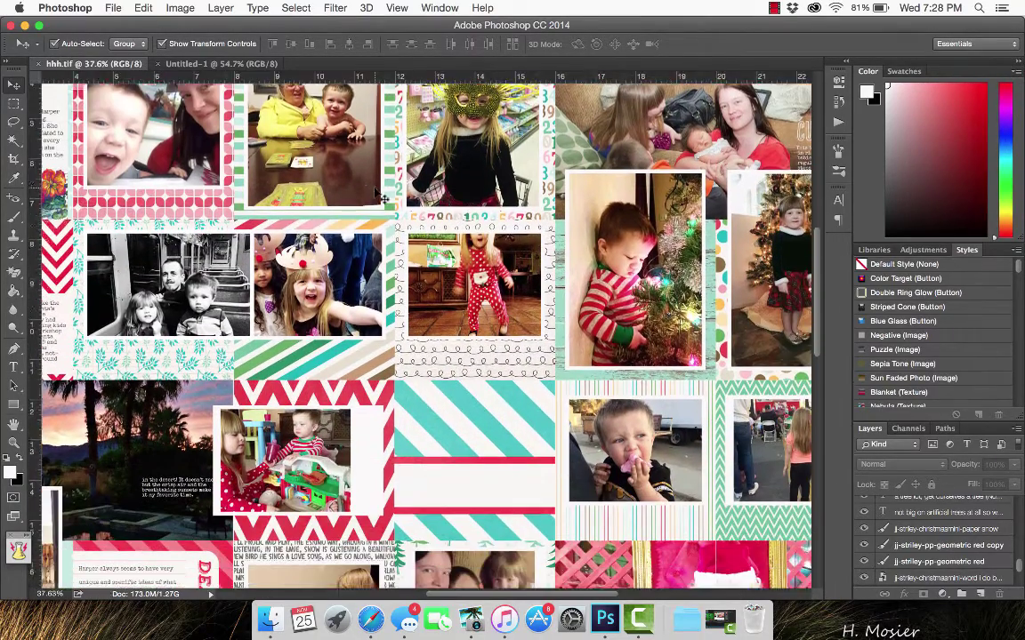
{"action": "scroll", "coordinate": [381, 196], "scroll_direction": "down", "scroll_amount": 5}
{"action": "scroll", "coordinate": [380, 195], "scroll_direction": "right", "scroll_amount": 4}
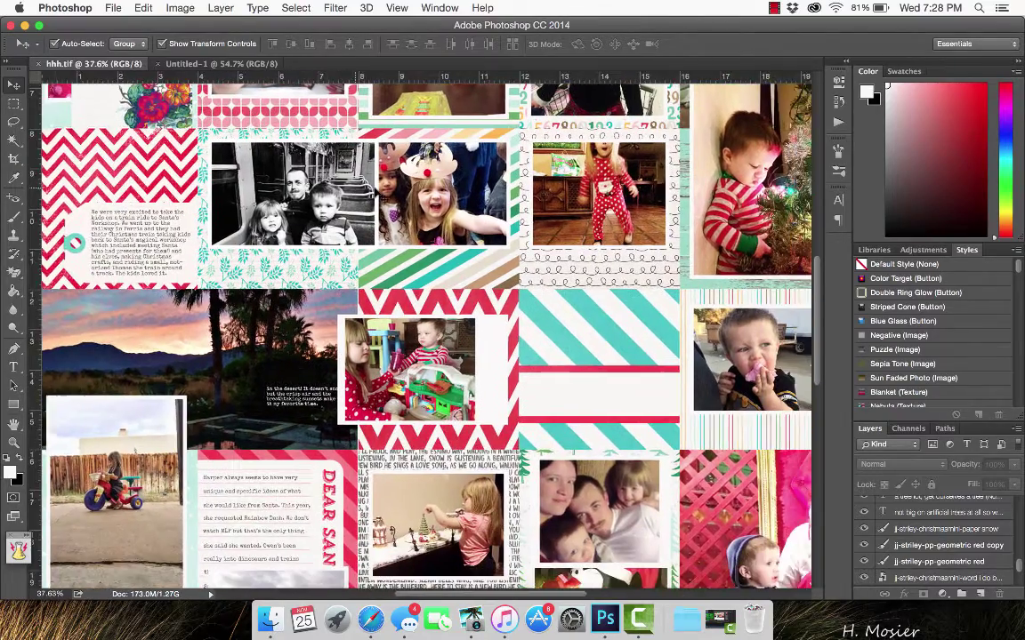
{"action": "scroll", "coordinate": [382, 197], "scroll_direction": "up", "scroll_amount": 5}
{"action": "scroll", "coordinate": [382, 197], "scroll_direction": "down", "scroll_amount": 15}
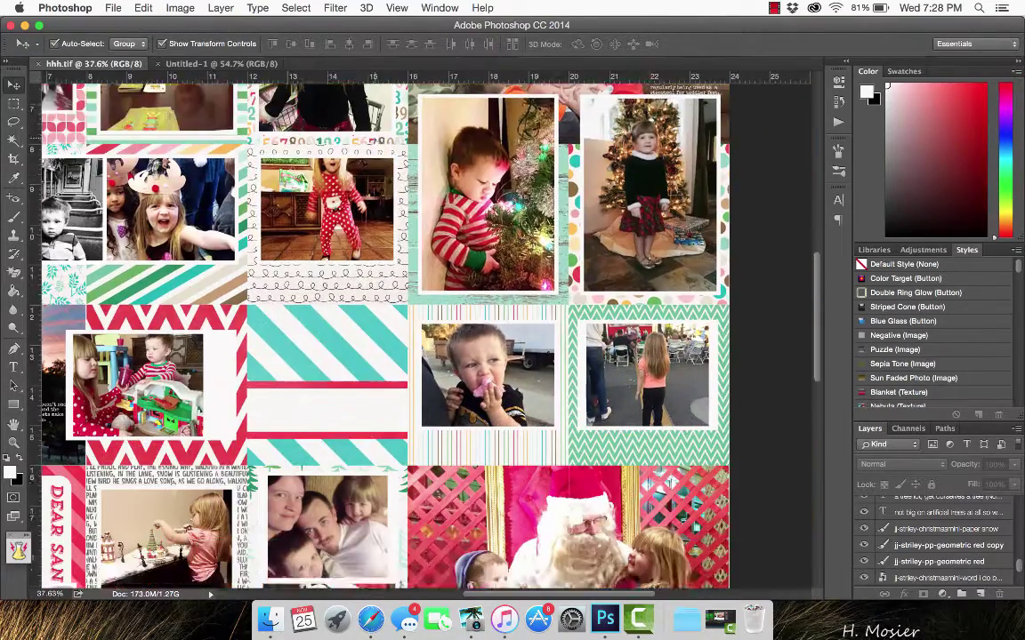
{"action": "scroll", "coordinate": [384, 202], "scroll_direction": "left", "scroll_amount": 3}
{"action": "scroll", "coordinate": [384, 203], "scroll_direction": "left", "scroll_amount": 5}
{"action": "scroll", "coordinate": [384, 202], "scroll_direction": "up", "scroll_amount": 1}
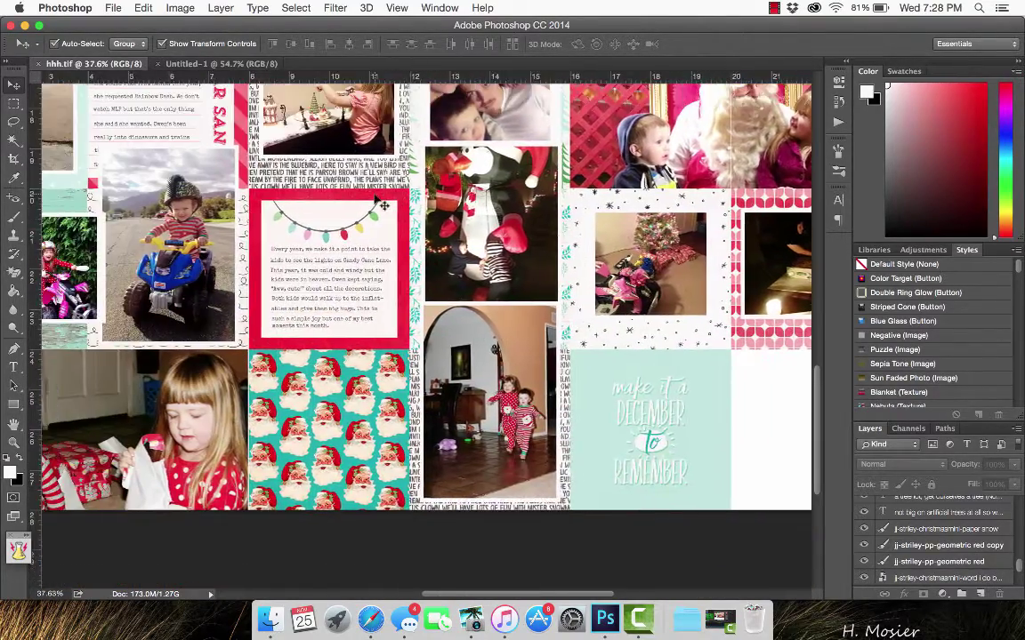
{"action": "scroll", "coordinate": [376, 199], "scroll_direction": "up", "scroll_amount": 3}
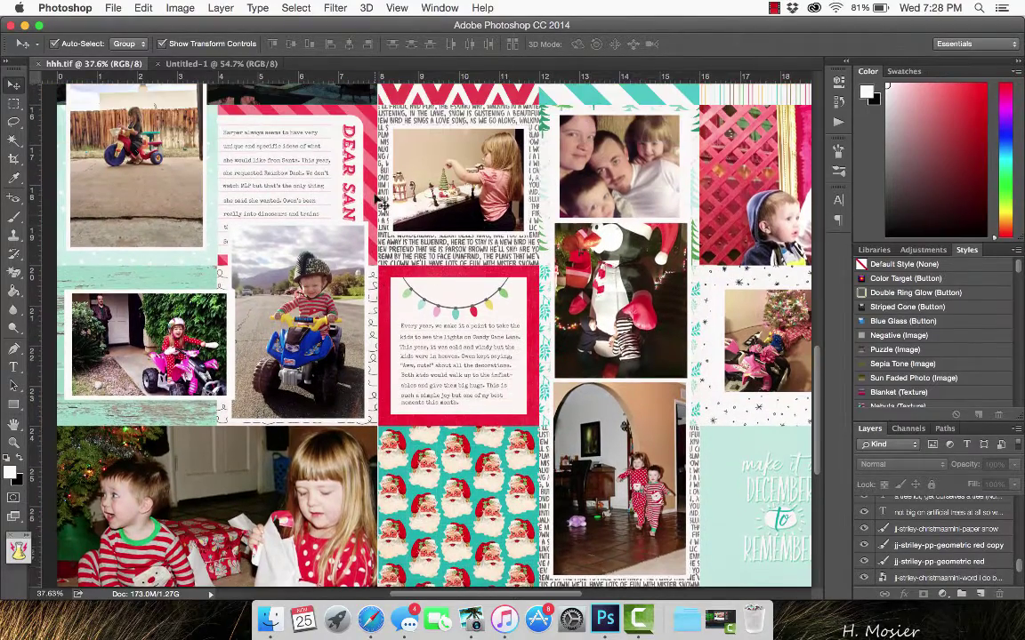
Move the "Enjoy the Little Things" card and the floral journaling card sideways to uncover the doll photo and the laughing boy photo
{"action": "scroll", "coordinate": [382, 202], "scroll_direction": "down", "scroll_amount": 4}
{"action": "scroll", "coordinate": [384, 204], "scroll_direction": "down", "scroll_amount": 4}
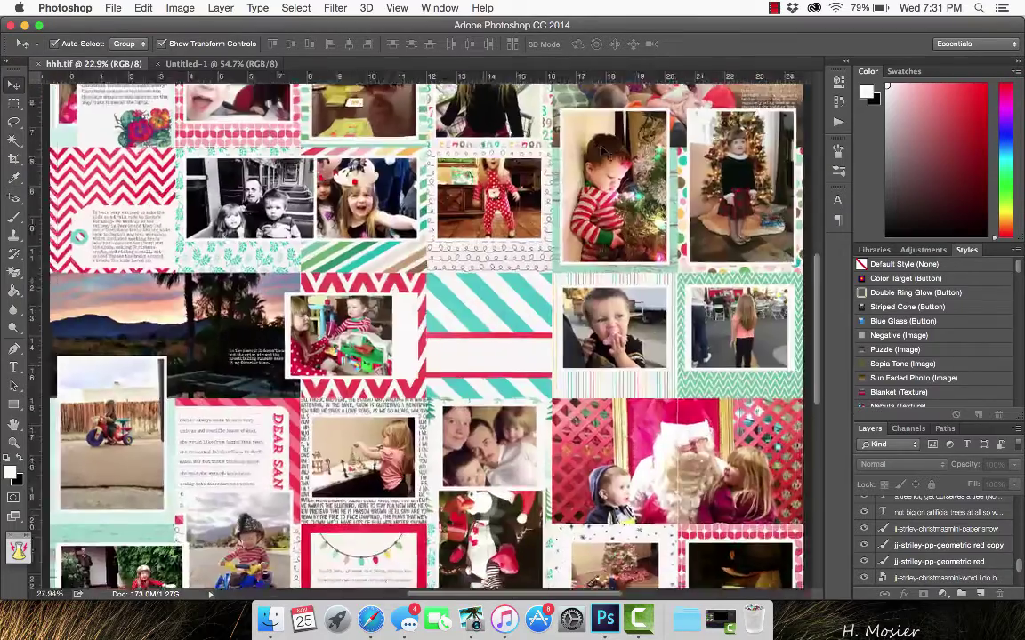
{"action": "scroll", "coordinate": [418, 338], "scroll_direction": "up", "scroll_amount": 5}
{"action": "scroll", "coordinate": [418, 338], "scroll_direction": "left", "scroll_amount": 5}
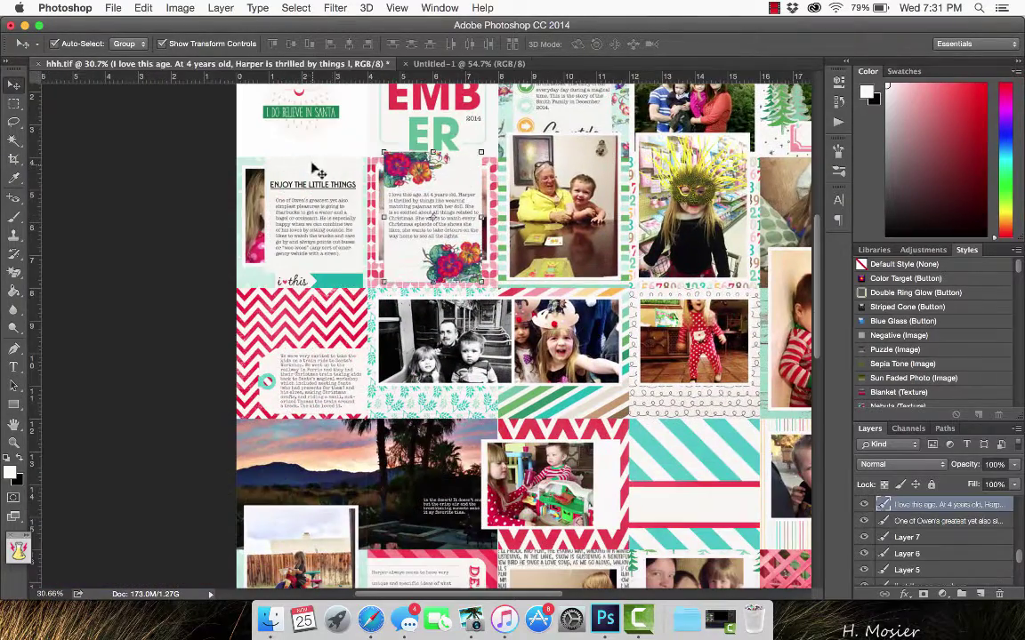
{"action": "left_click_drag", "start_coordinate": [314, 165], "coordinate": [480, 157]}
{"action": "left_click_drag", "start_coordinate": [396, 164], "coordinate": [457, 165]}
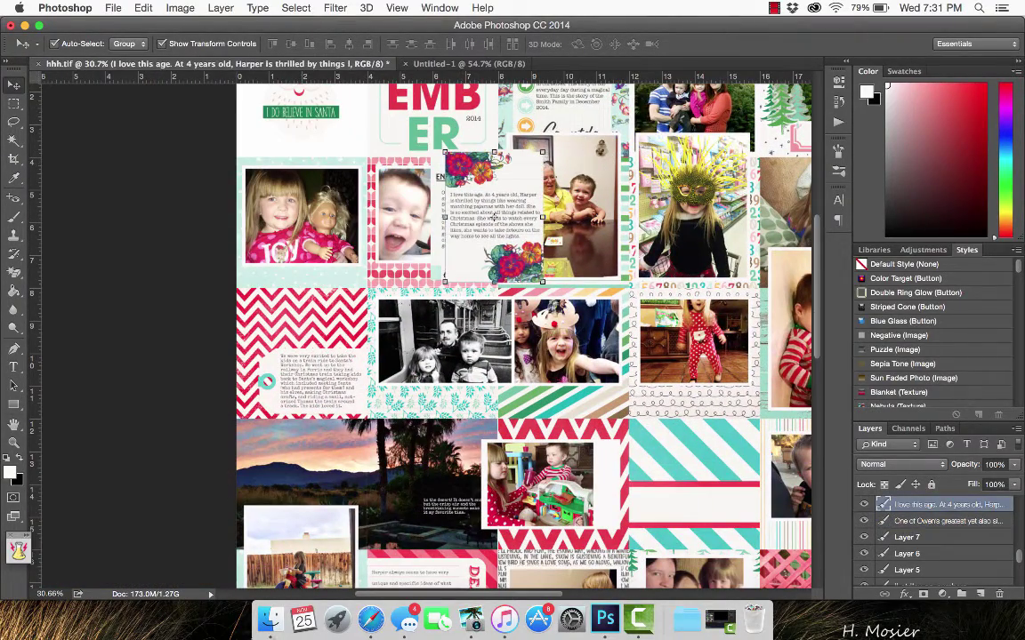
Switch to Finder, go back to the December- Riley kit folder and find the label images in its jj-striley-ep folder
{"action": "left_click", "coordinate": [272, 619]}
{"action": "left_click_drag", "start_coordinate": [767, 254], "coordinate": [693, 190]}
{"action": "scroll", "coordinate": [688, 322], "scroll_direction": "down", "scroll_amount": 10}
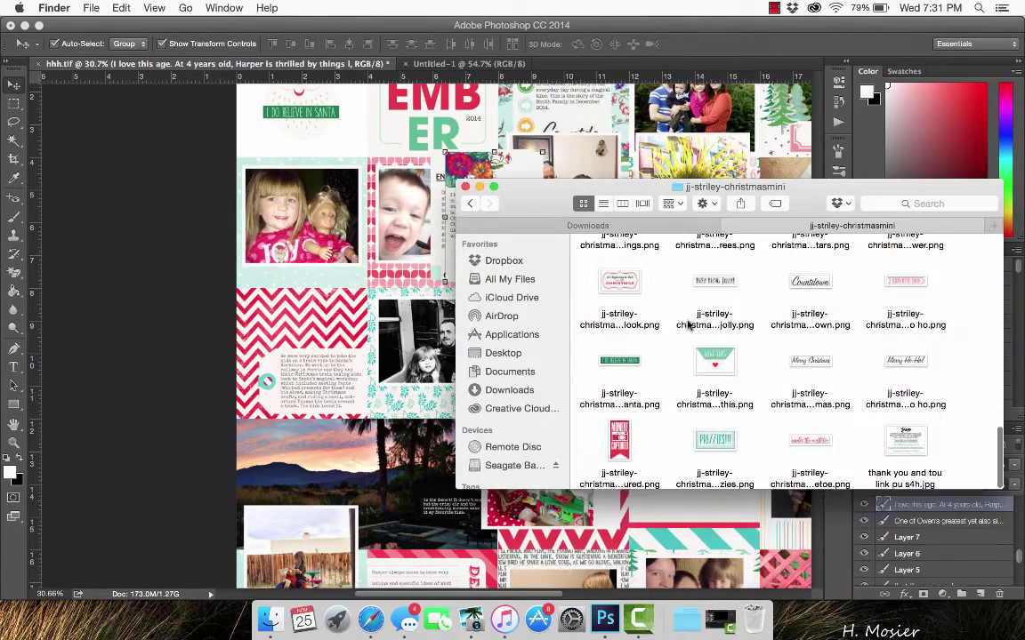
{"action": "scroll", "coordinate": [687, 325], "scroll_direction": "up", "scroll_amount": 10}
{"action": "key", "text": "super+bracketleft"}
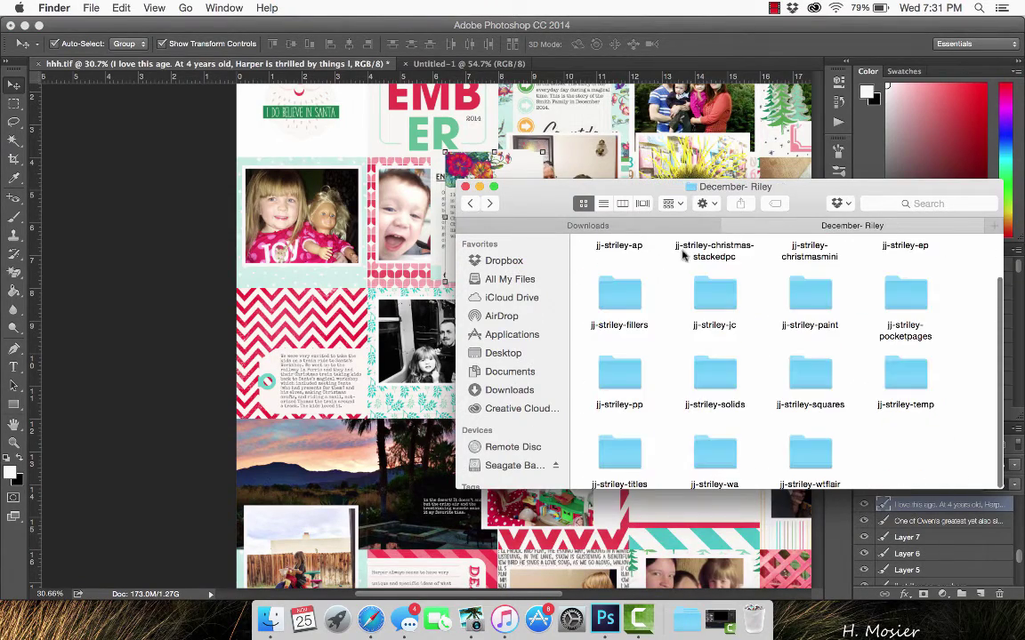
{"action": "scroll", "coordinate": [677, 380], "scroll_direction": "up", "scroll_amount": 3}
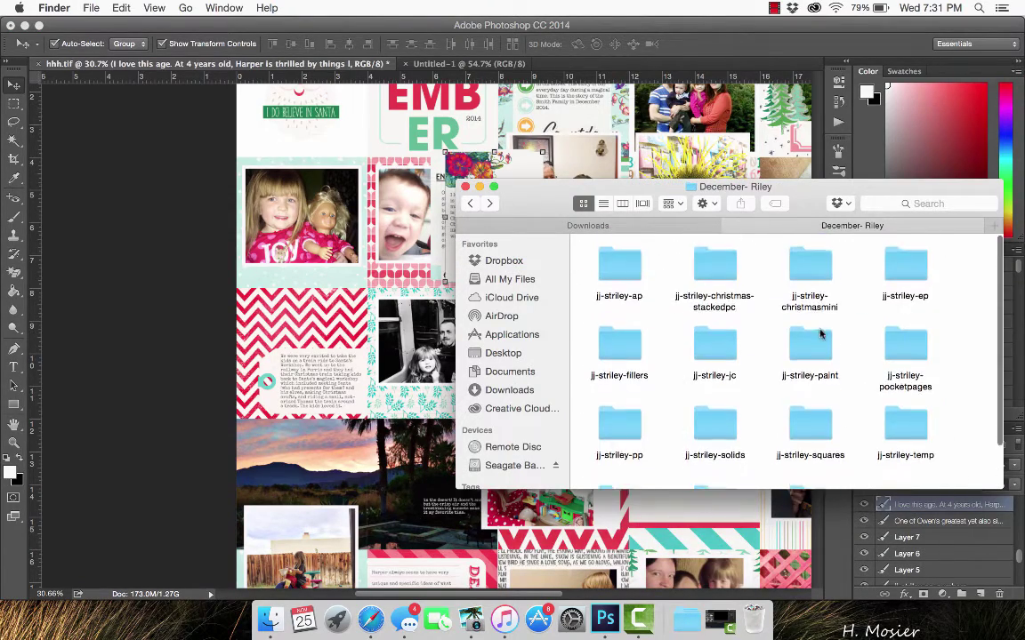
{"action": "double_click", "coordinate": [900, 268]}
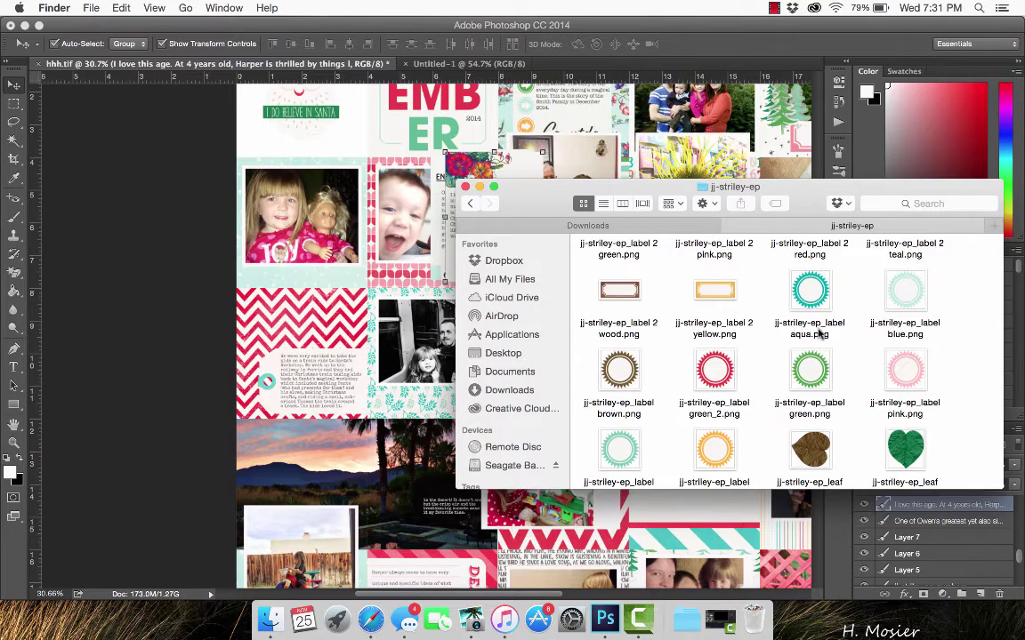
{"action": "scroll", "coordinate": [818, 334], "scroll_direction": "up", "scroll_amount": 3}
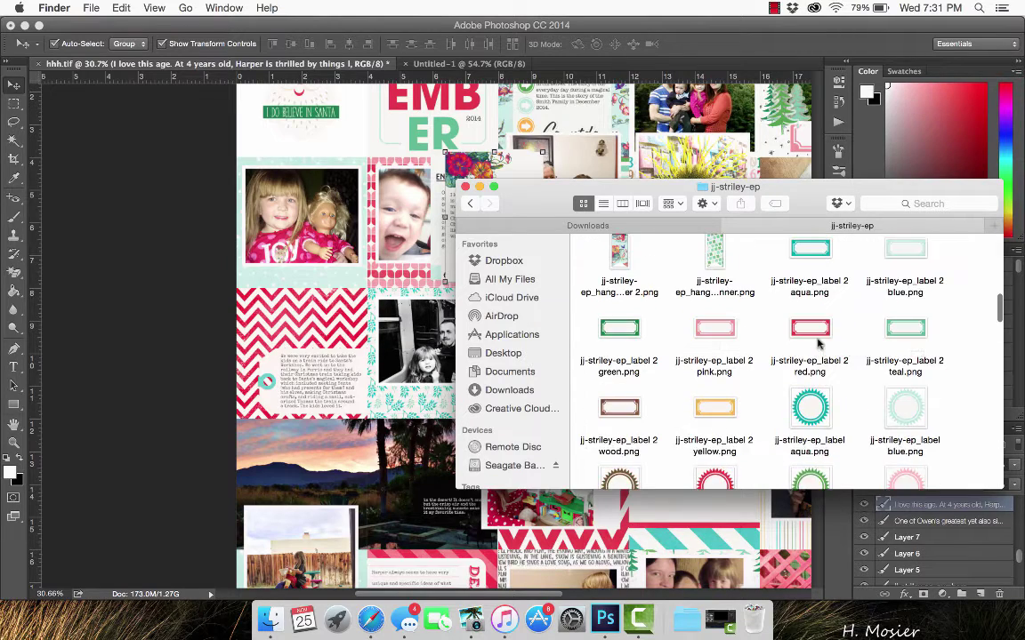
{"action": "left_click_drag", "start_coordinate": [905, 347], "coordinate": [427, 338]}
{"action": "scroll", "coordinate": [425, 336], "scroll_direction": "down", "scroll_amount": 3}
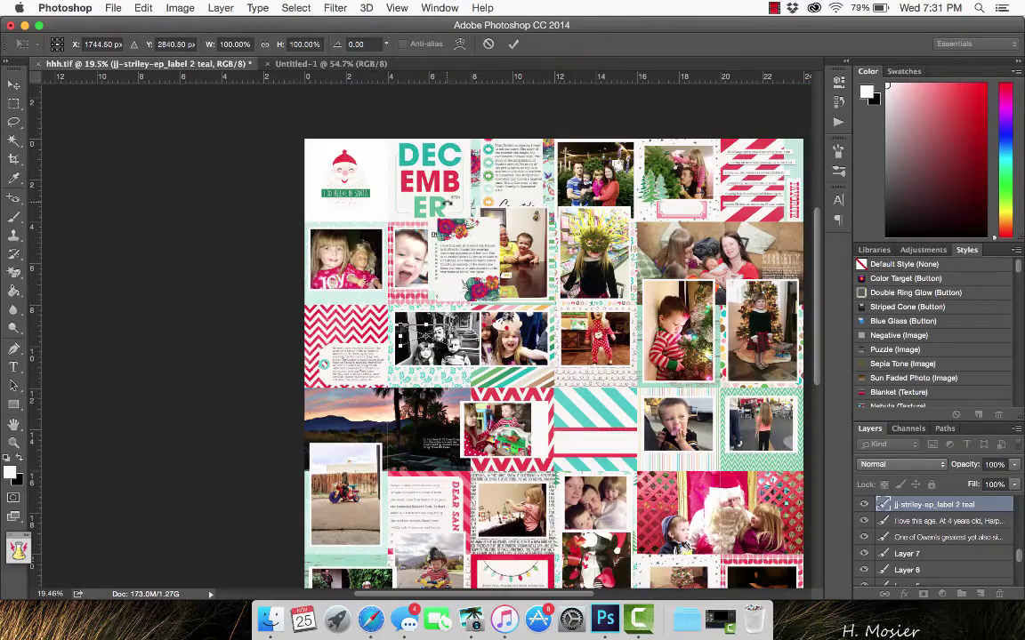
{"action": "left_click", "coordinate": [489, 44]}
Place the teal label 2 just above the snow paper layer and move it to the lower edge of the doll photo
{"action": "scroll", "coordinate": [422, 336], "scroll_direction": "up", "scroll_amount": 5}
{"action": "scroll", "coordinate": [422, 336], "scroll_direction": "left", "scroll_amount": 1}
{"action": "left_click", "coordinate": [216, 229]}
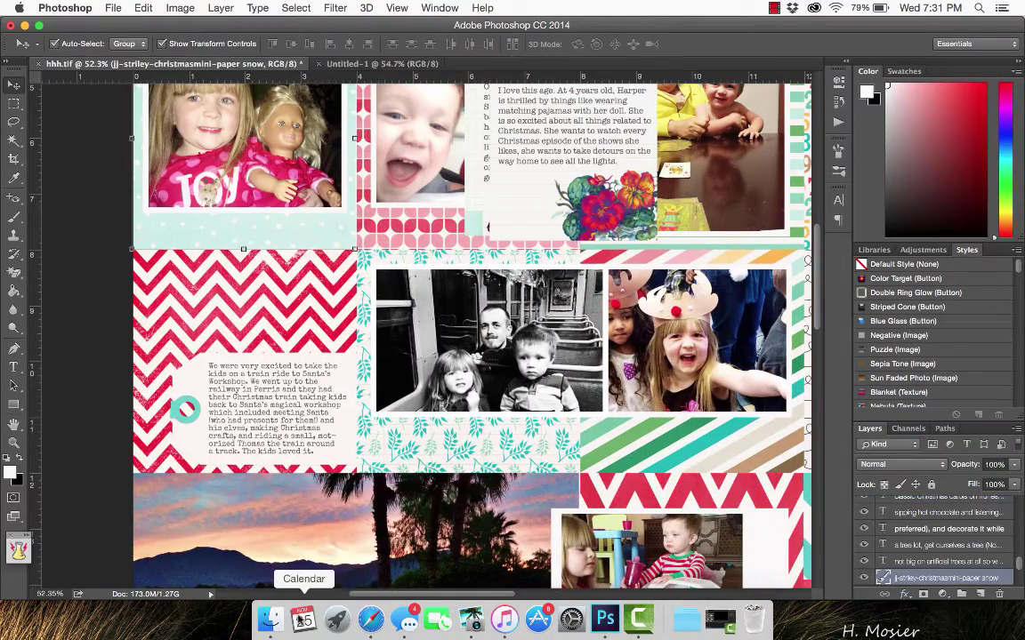
{"action": "left_click", "coordinate": [270, 620]}
{"action": "left_click_drag", "start_coordinate": [907, 374], "coordinate": [290, 251]}
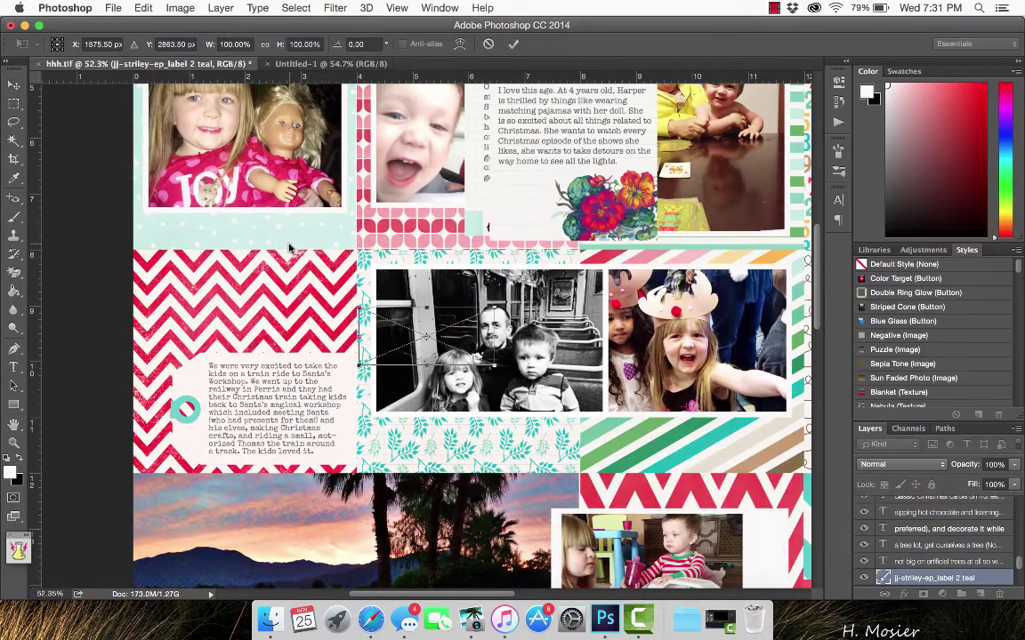
{"action": "left_click_drag", "start_coordinate": [456, 359], "coordinate": [280, 234]}
{"action": "scroll", "coordinate": [421, 334], "scroll_direction": "down", "scroll_amount": 1}
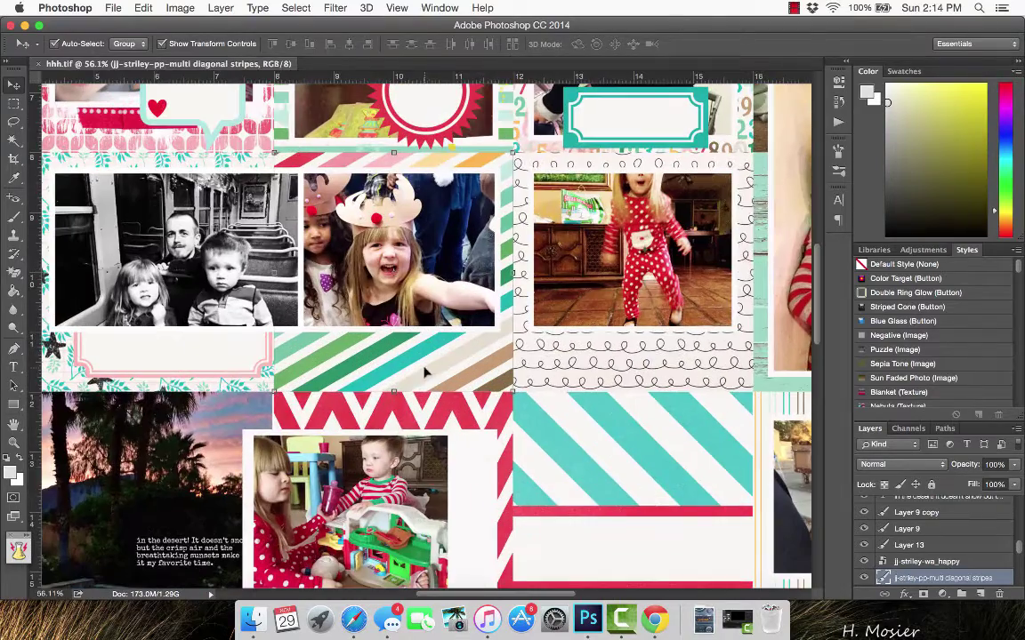
Switch to Finder and place jj-striley-paint_22 gesso print from the jj-striley-paint folder over the multi diagonal stripes paper
{"action": "left_click", "coordinate": [253, 619]}
{"action": "left_click", "coordinate": [412, 43]}
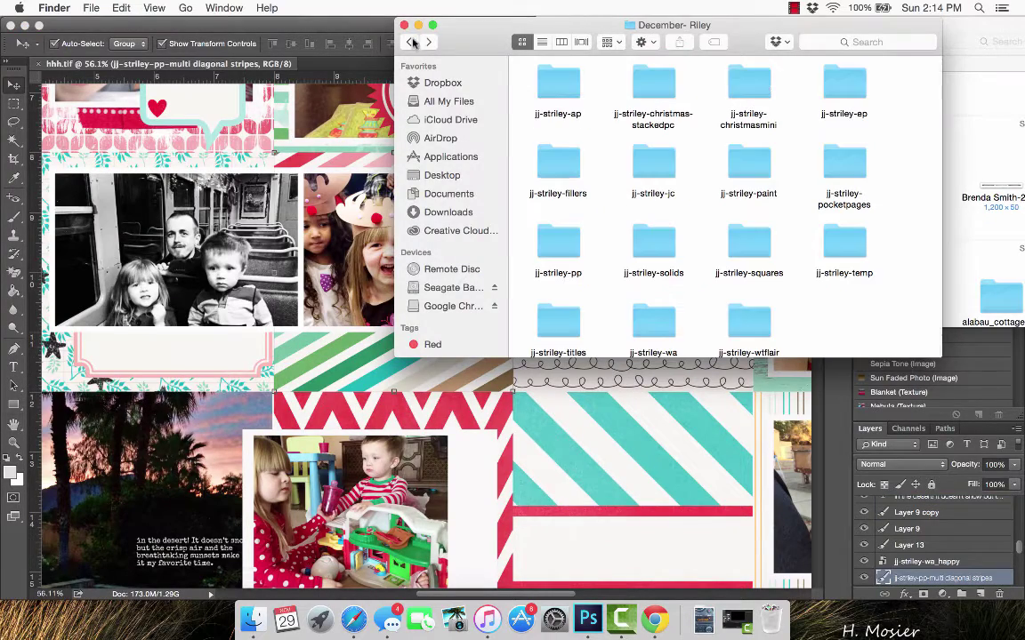
{"action": "double_click", "coordinate": [755, 173]}
{"action": "mouse_move", "coordinate": [752, 251]}
{"action": "left_mouse_down"}
{"action": "mouse_move", "coordinate": [348, 379]}
{"action": "mouse_move", "coordinate": [353, 254]}
{"action": "mouse_move", "coordinate": [349, 264]}
{"action": "left_mouse_up"}
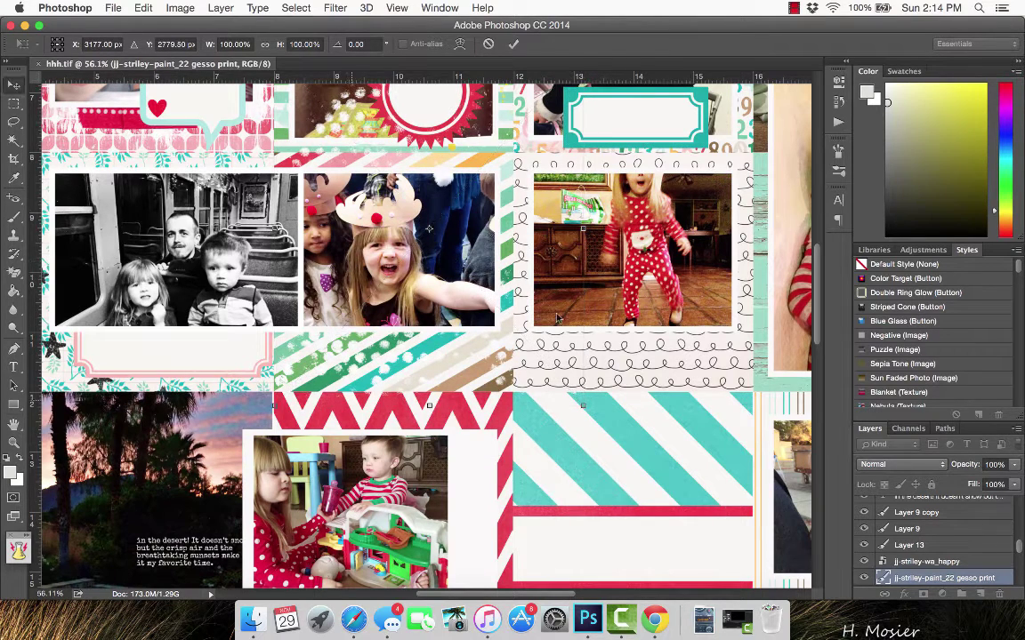
{"action": "key", "text": "Return"}
Clip the gesso print to the multi diagonal stripes paper and merge the two layers
{"action": "scroll", "coordinate": [934, 542], "scroll_direction": "down", "scroll_amount": 2}
{"action": "double_click", "coordinate": [939, 540]}
{"action": "left_click", "coordinate": [879, 541]}
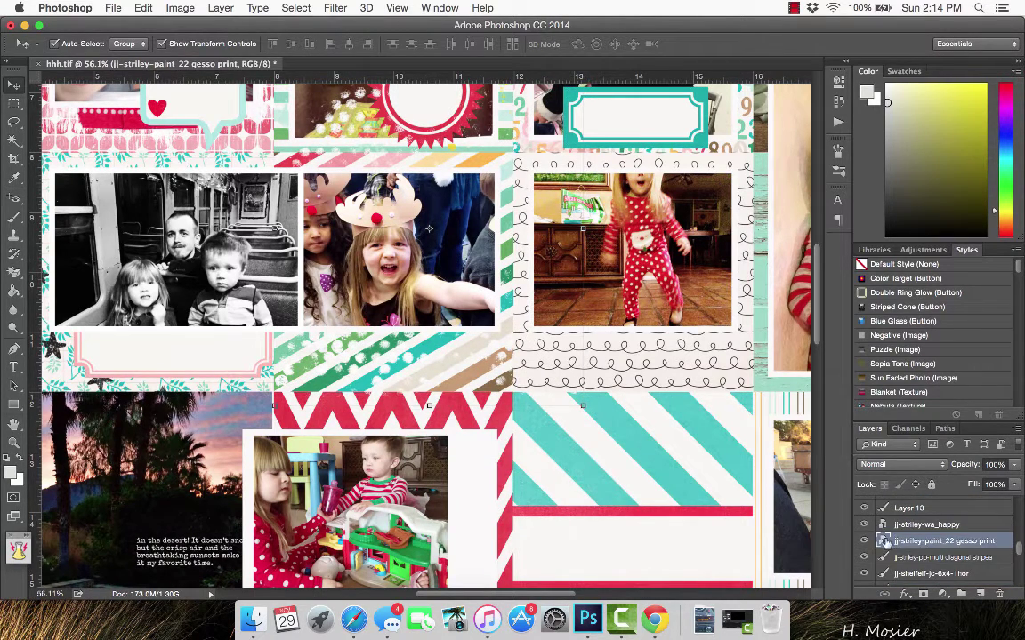
{"action": "right_click", "coordinate": [885, 541]}
{"action": "right_click", "coordinate": [982, 540]}
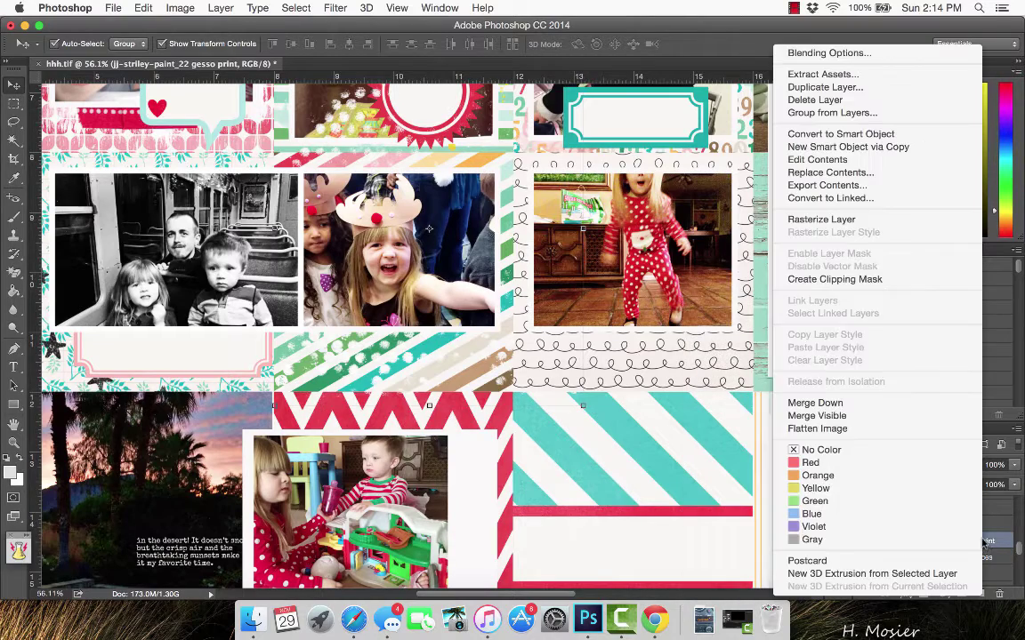
{"action": "left_click", "coordinate": [897, 281]}
{"action": "left_click", "coordinate": [931, 558], "text": "shift"}
{"action": "right_click", "coordinate": [927, 558]}
{"action": "left_click", "coordinate": [769, 404]}
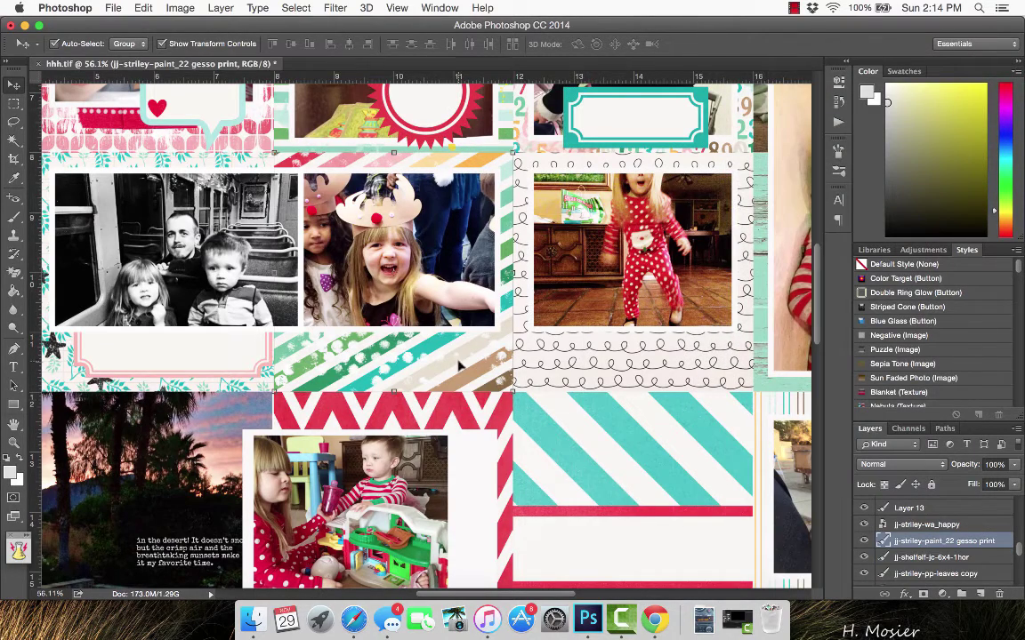
Select the doodles paper behind the red pajama photo, then switch to Finder and place jj-striley-paint_18 from the jj-striley-paint folder above it
{"action": "scroll", "coordinate": [460, 365], "scroll_direction": "right", "scroll_amount": 3}
{"action": "left_click", "coordinate": [488, 365]}
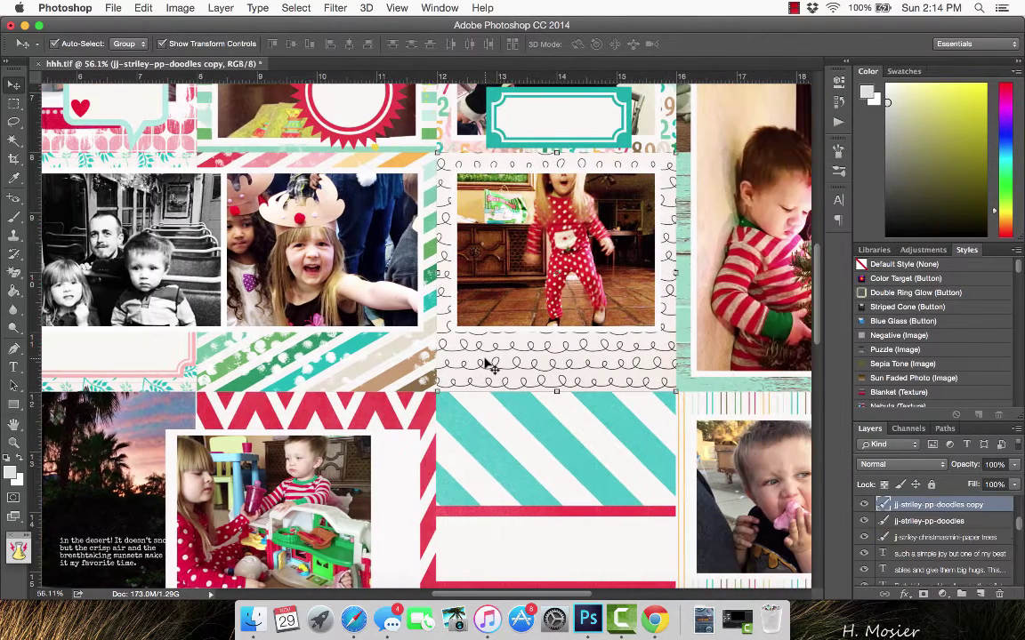
{"action": "left_click", "coordinate": [253, 620]}
{"action": "mouse_move", "coordinate": [696, 27]}
{"action": "left_mouse_down"}
{"action": "mouse_move", "coordinate": [716, 109]}
{"action": "mouse_move", "coordinate": [685, 84]}
{"action": "left_mouse_up"}
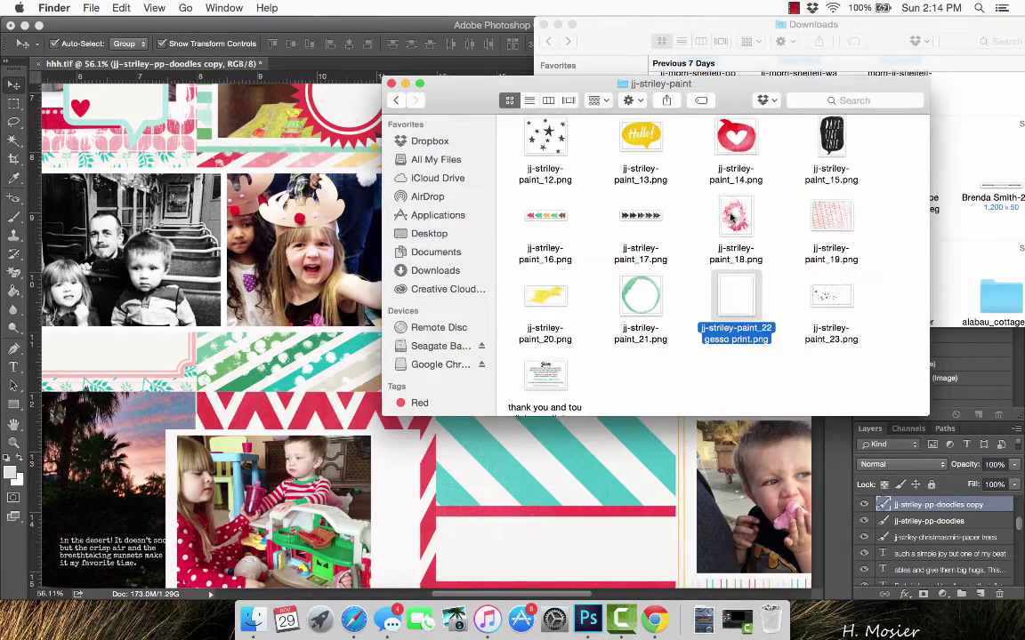
{"action": "scroll", "coordinate": [731, 218], "scroll_direction": "up", "scroll_amount": 5}
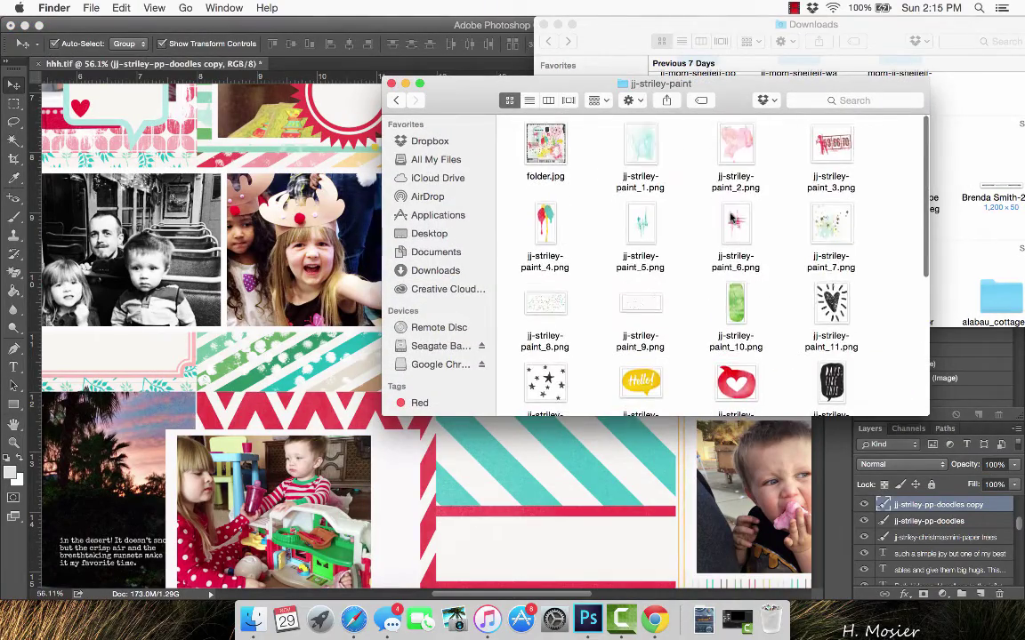
{"action": "scroll", "coordinate": [731, 218], "scroll_direction": "down", "scroll_amount": 5}
{"action": "left_click", "coordinate": [735, 200]}
{"action": "left_click_drag", "start_coordinate": [735, 200], "coordinate": [427, 336]}
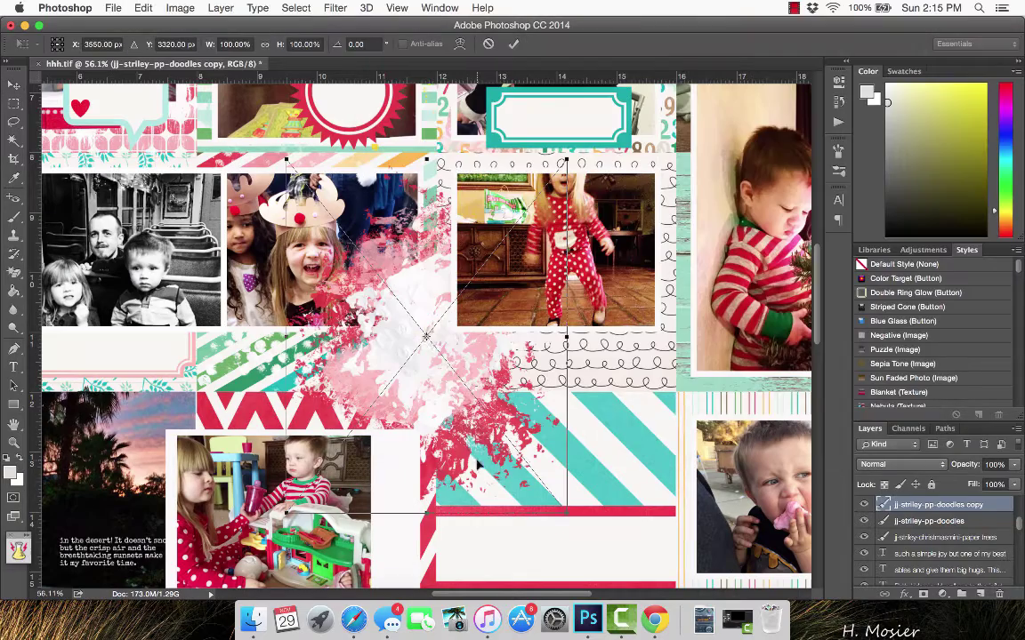
Shrink the red paint splatter to about 4 inches wide and move it over the doodles paper behind the pajama photo
{"action": "mouse_move", "coordinate": [286, 161]}
{"action": "left_mouse_down"}
{"action": "mouse_move", "coordinate": [374, 269]}
{"action": "mouse_move", "coordinate": [284, 201]}
{"action": "left_mouse_up"}
{"action": "key", "text": "Return"}
{"action": "mouse_move", "coordinate": [484, 382]}
{"action": "left_mouse_down"}
{"action": "mouse_move", "coordinate": [587, 275]}
{"action": "mouse_move", "coordinate": [605, 283]}
{"action": "mouse_move", "coordinate": [589, 288]}
{"action": "left_mouse_up"}
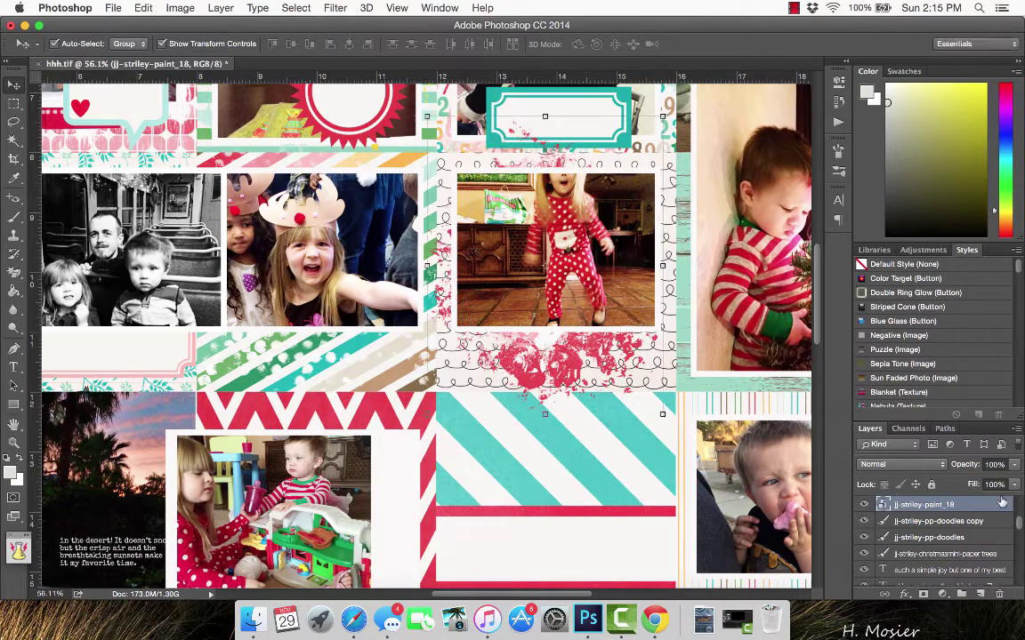
Clip the paint_18 splatter to the doodles copy paper and merge the two layers
{"action": "right_click", "coordinate": [957, 509]}
{"action": "left_click", "coordinate": [820, 279]}
{"action": "left_click", "coordinate": [940, 524], "text": "shift"}
{"action": "right_click", "coordinate": [940, 525]}
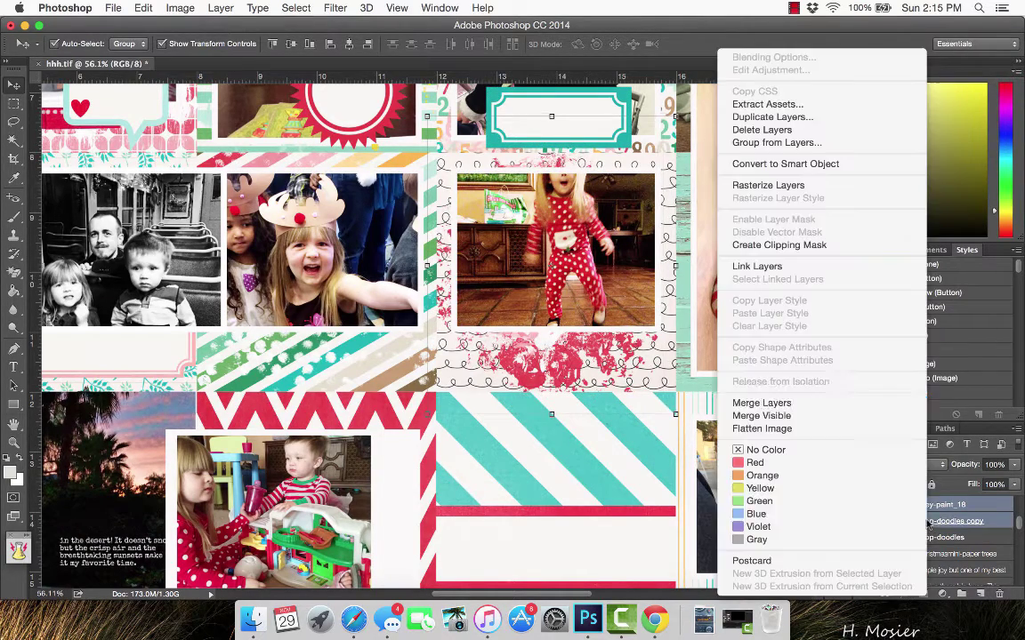
{"action": "left_click", "coordinate": [816, 404]}
{"action": "key", "text": "ctrl+e"}
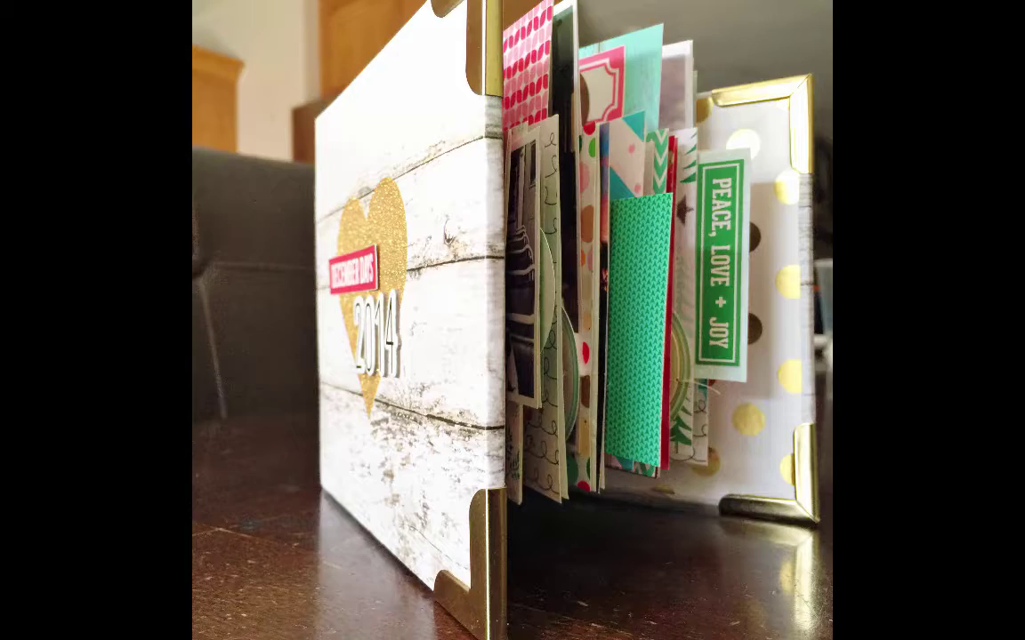